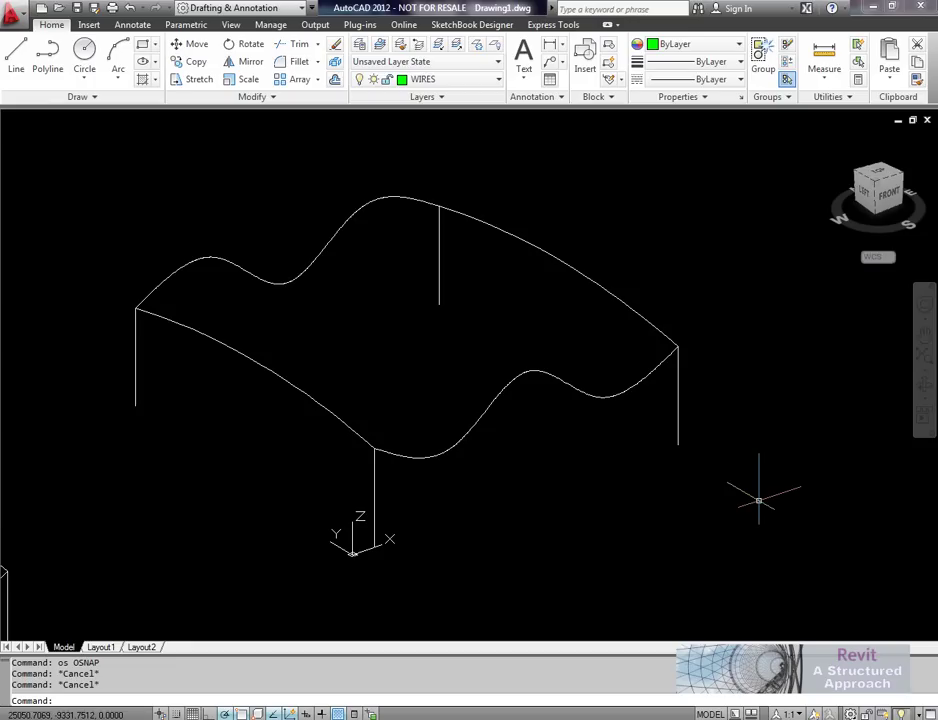
Switch to the 3D Modeling workspace and bring up its surface modelling tools.
{"action": "middle_click_drag", "start_coordinate": [583, 442], "coordinate": [581, 447]}
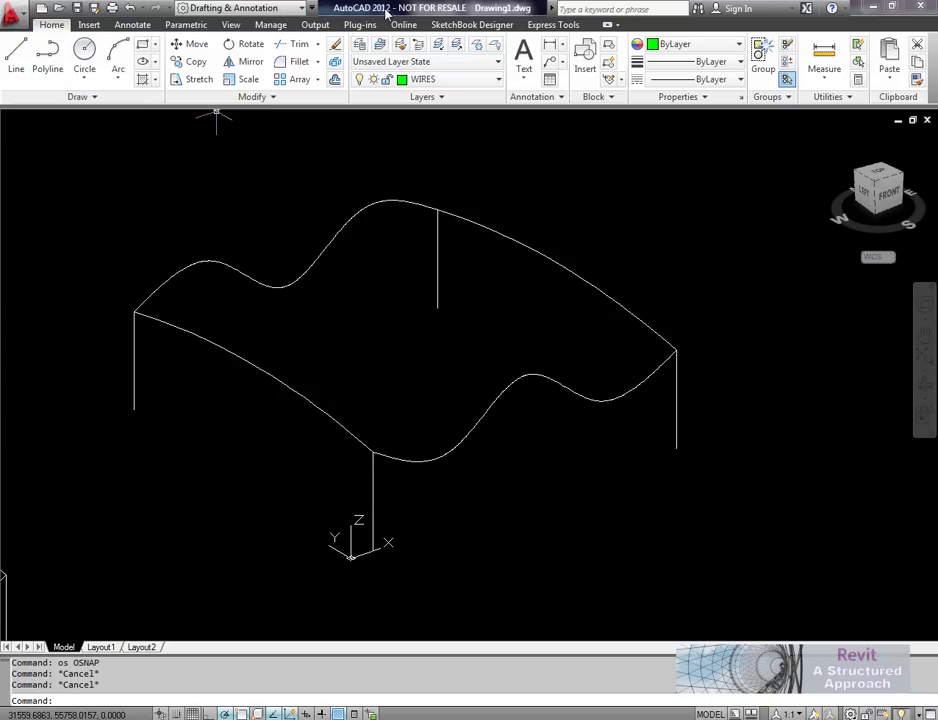
{"action": "left_click", "coordinate": [850, 713]}
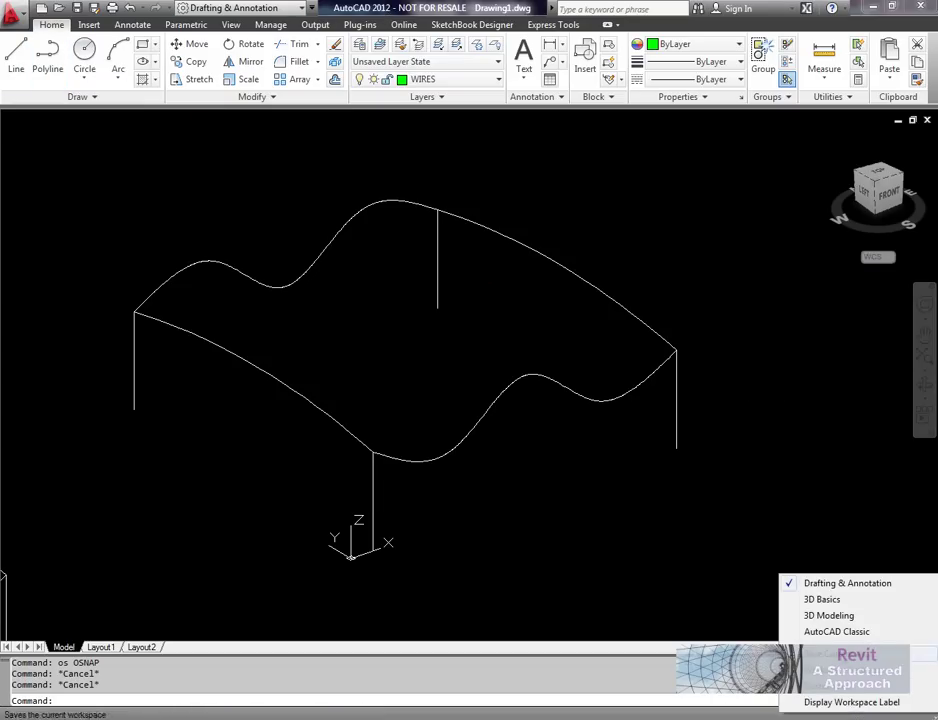
{"action": "left_click", "coordinate": [838, 616]}
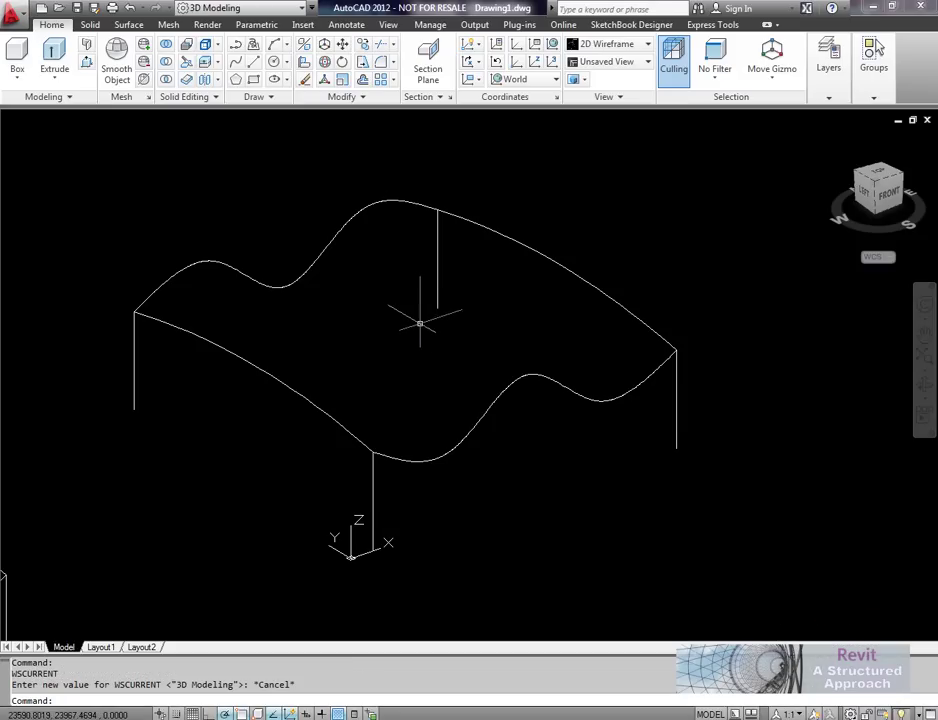
{"action": "middle_click_drag", "start_coordinate": [416, 347], "coordinate": [384, 310]}
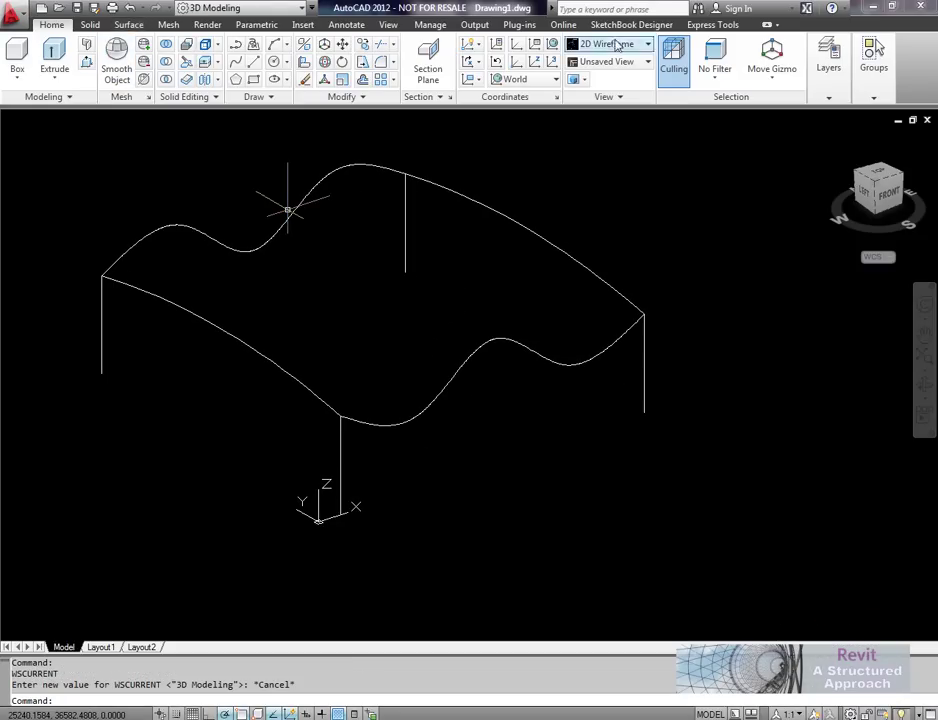
{"action": "middle_click_drag", "start_coordinate": [180, 130], "coordinate": [190, 142]}
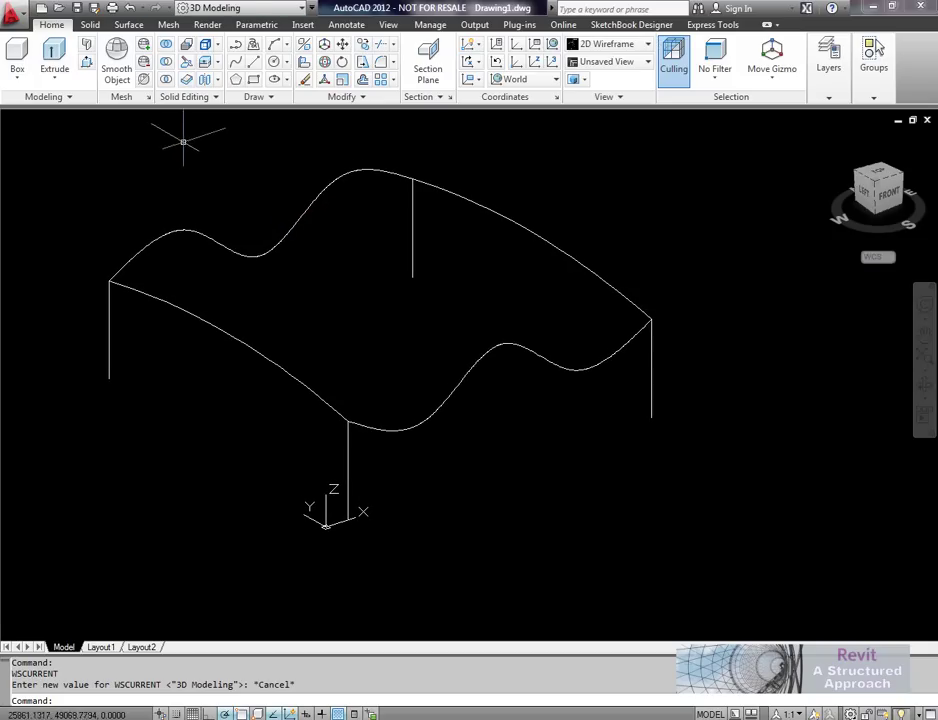
{"action": "left_click", "coordinate": [131, 28]}
{"action": "middle_click_drag", "start_coordinate": [213, 155], "coordinate": [210, 171]}
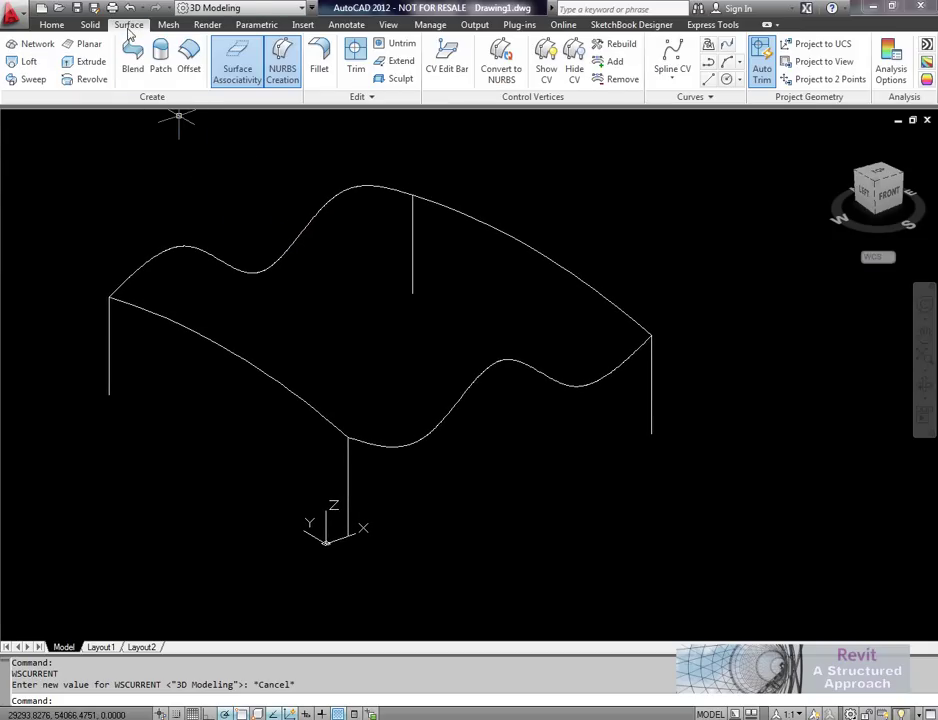
{"action": "middle_click_drag", "start_coordinate": [394, 292], "coordinate": [382, 298]}
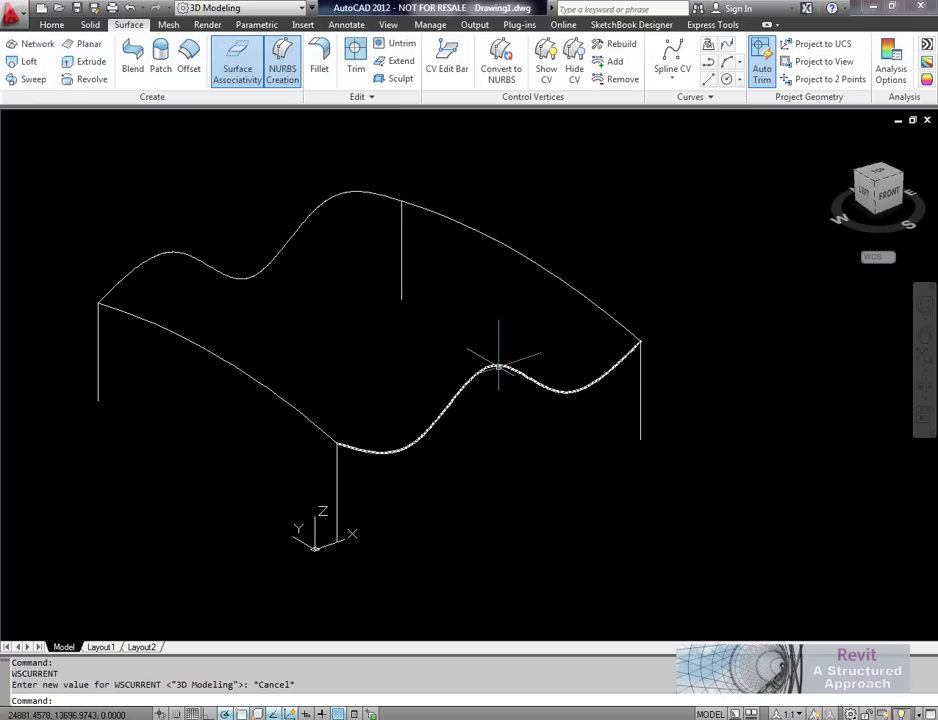
{"action": "left_click", "coordinate": [655, 397]}
{"action": "left_click", "coordinate": [650, 400]}
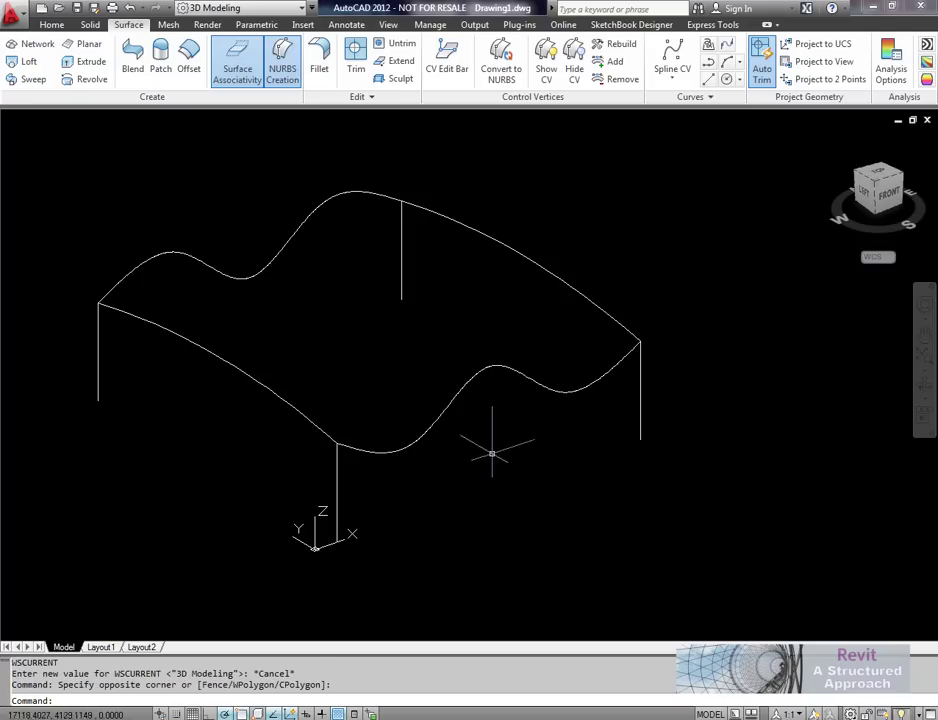
{"action": "middle_click_drag", "start_coordinate": [488, 456], "coordinate": [581, 324], "text": "shift"}
{"action": "key", "text": "Escape"}
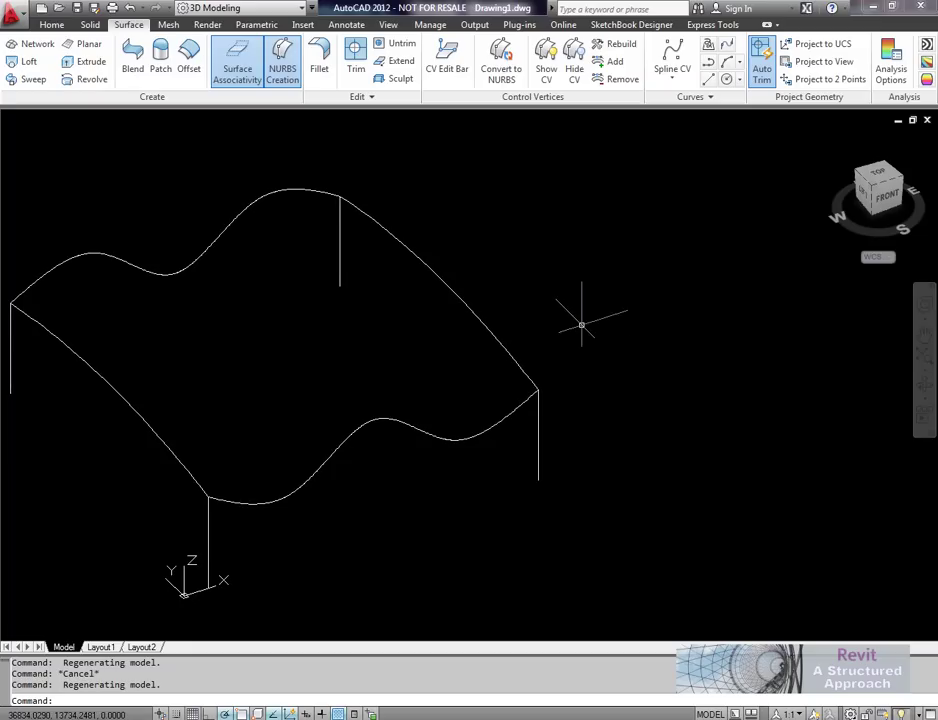
Draw a vertical line 7000 long upwards along Z in the empty space beside the wireframe.
{"action": "middle_click_drag", "start_coordinate": [570, 447], "coordinate": [506, 422]}
{"action": "type", "text": "l"}
{"action": "key", "text": "Return"}
{"action": "middle_click_drag", "start_coordinate": [570, 402], "coordinate": [502, 394]}
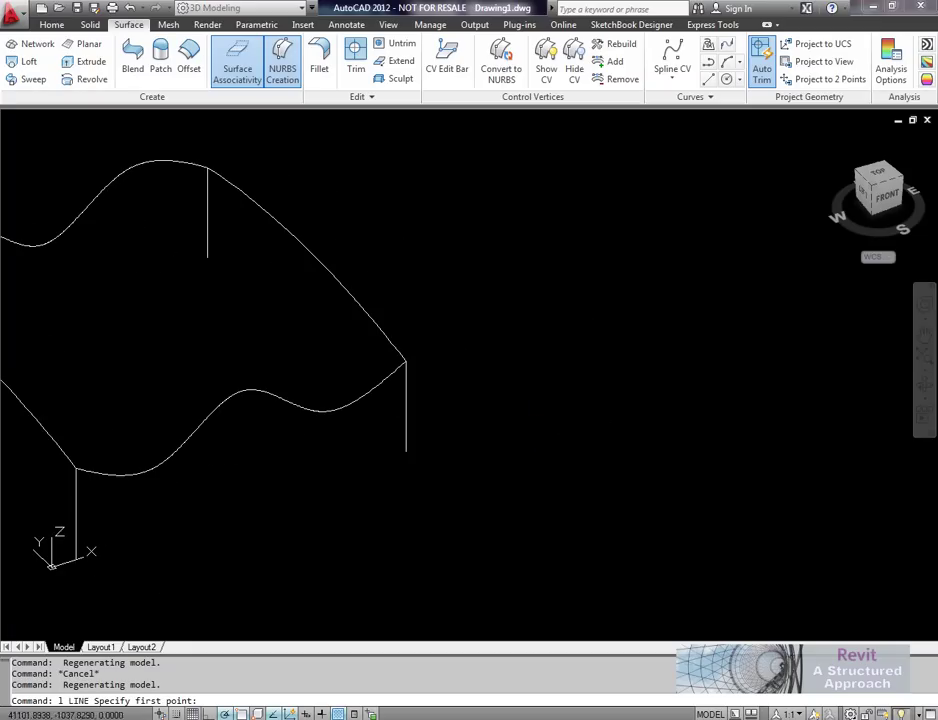
{"action": "left_click", "coordinate": [51, 24]}
{"action": "left_click", "coordinate": [235, 44]}
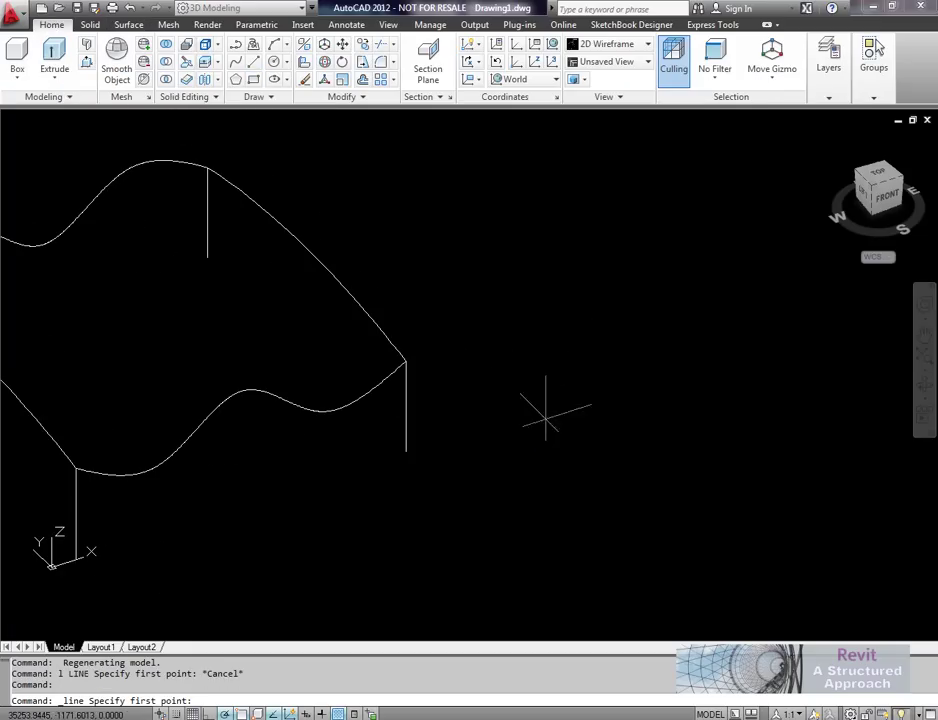
{"action": "left_click", "coordinate": [561, 418]}
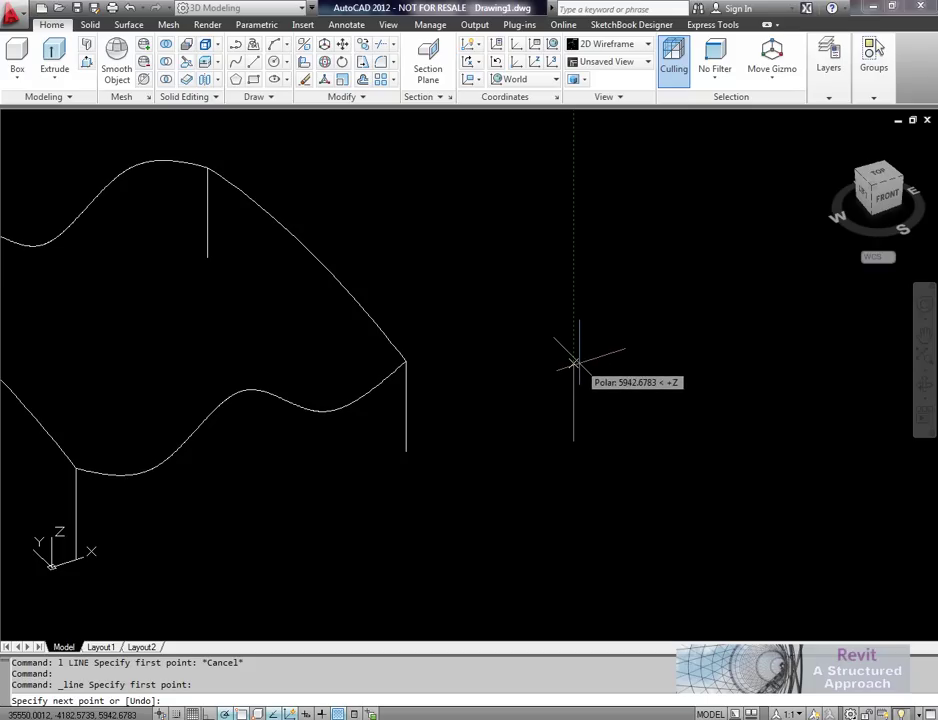
{"action": "type", "text": "7000"}
{"action": "key", "text": "Return"}
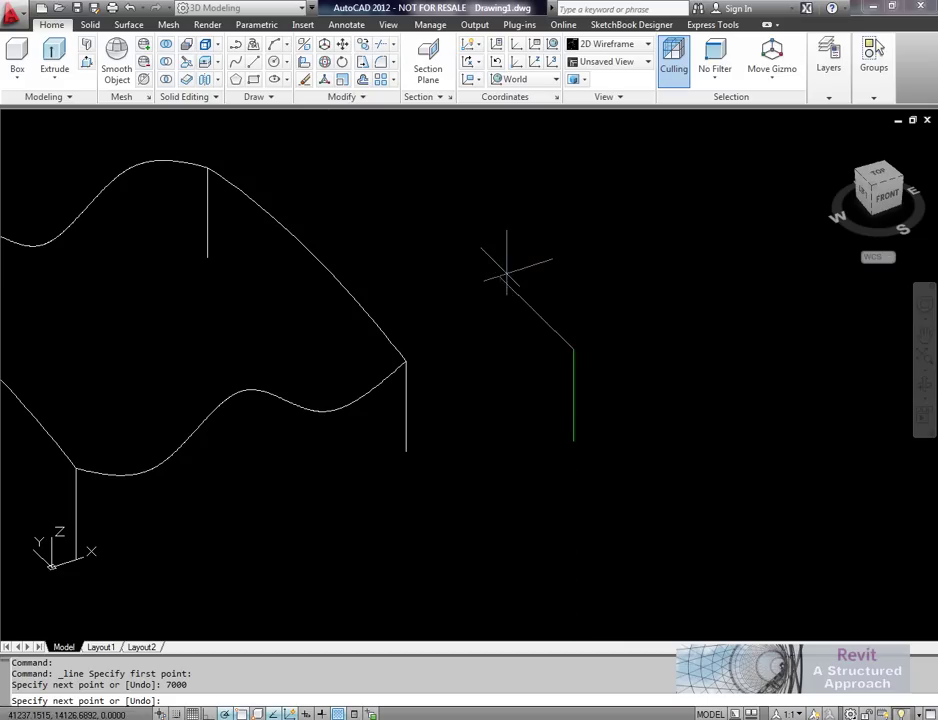
Continue the line 20000 along the X axis and 7000 straight down to complete an open frame.
{"action": "middle_click_drag", "start_coordinate": [673, 319], "coordinate": [508, 340]}
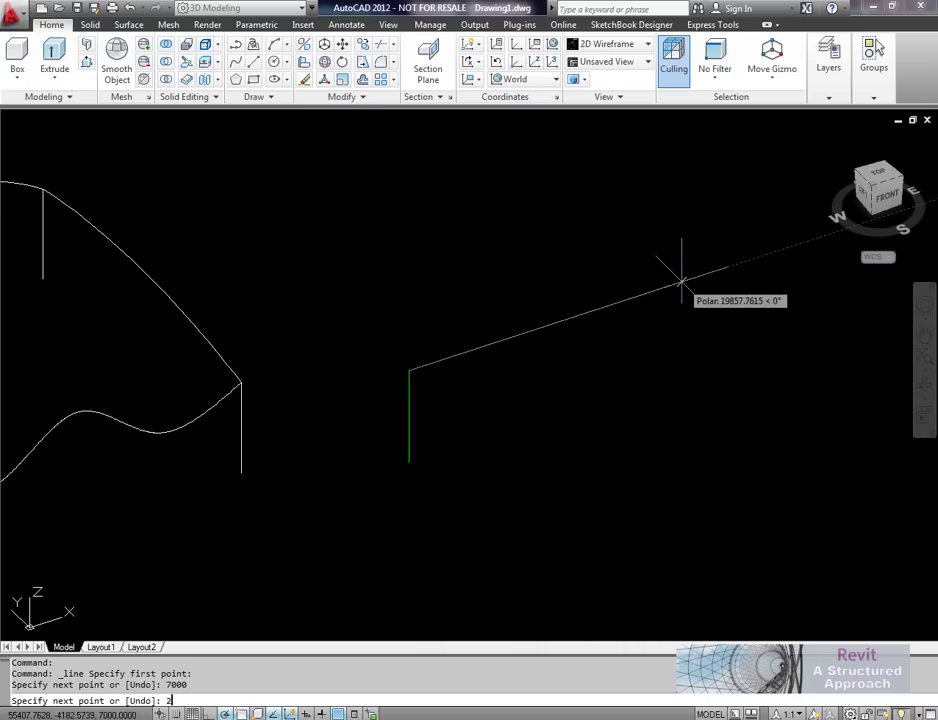
{"action": "type", "text": "20000"}
{"action": "key", "text": "Return"}
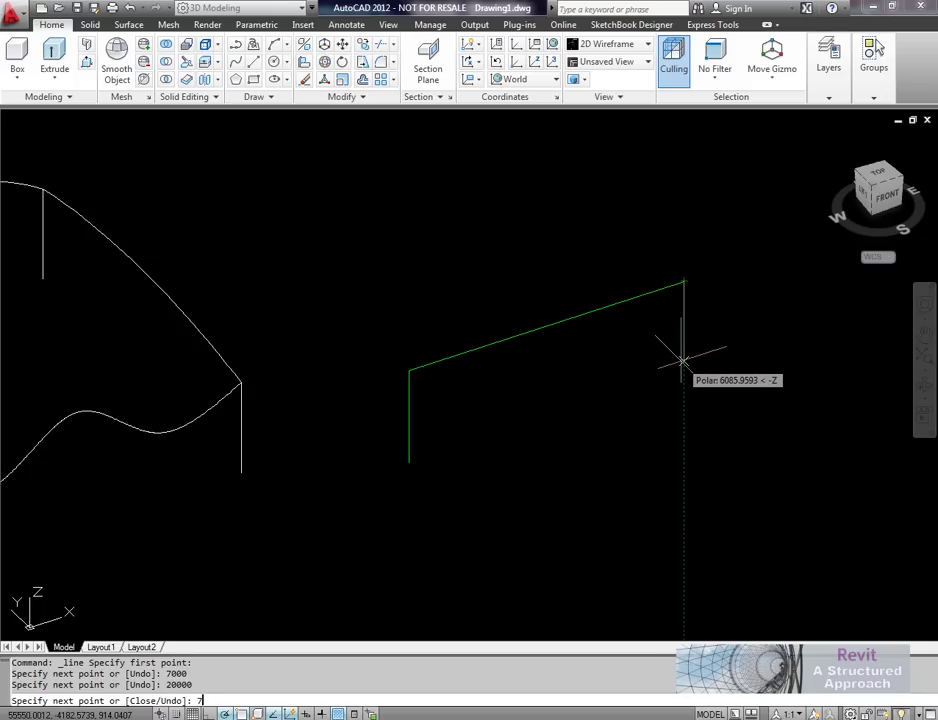
{"action": "type", "text": "7000"}
{"action": "key", "text": "Return"}
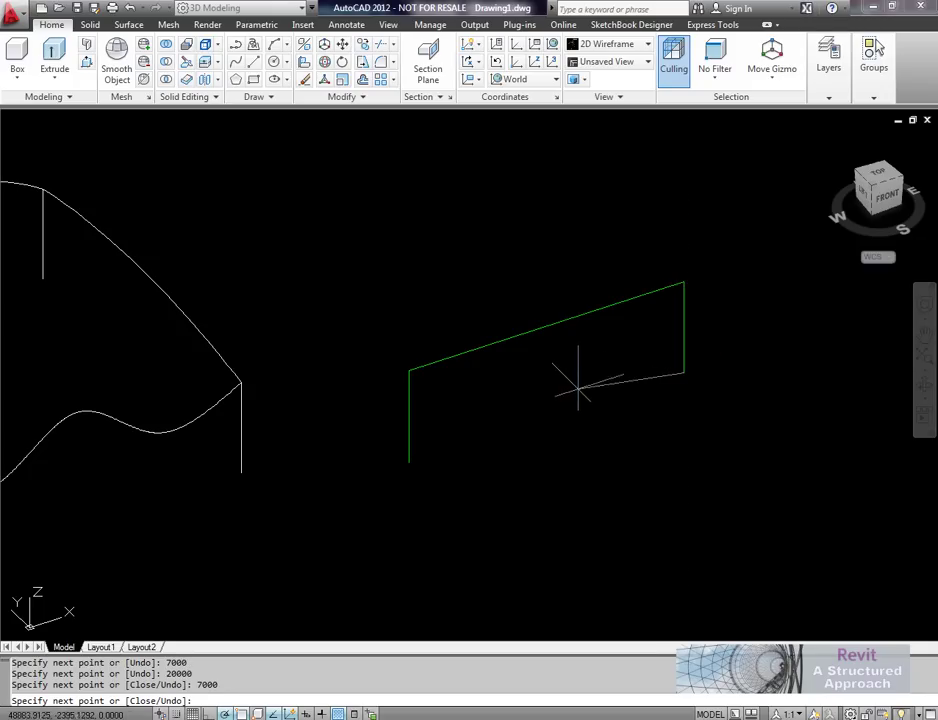
{"action": "key", "text": "Escape"}
Draw a 2000 vertical line upwards from the midpoint of the frame's top line.
{"action": "middle_click_drag", "start_coordinate": [575, 395], "coordinate": [575, 410]}
{"action": "type", "text": "l"}
{"action": "key", "text": "Return"}
{"action": "left_click", "coordinate": [548, 340]}
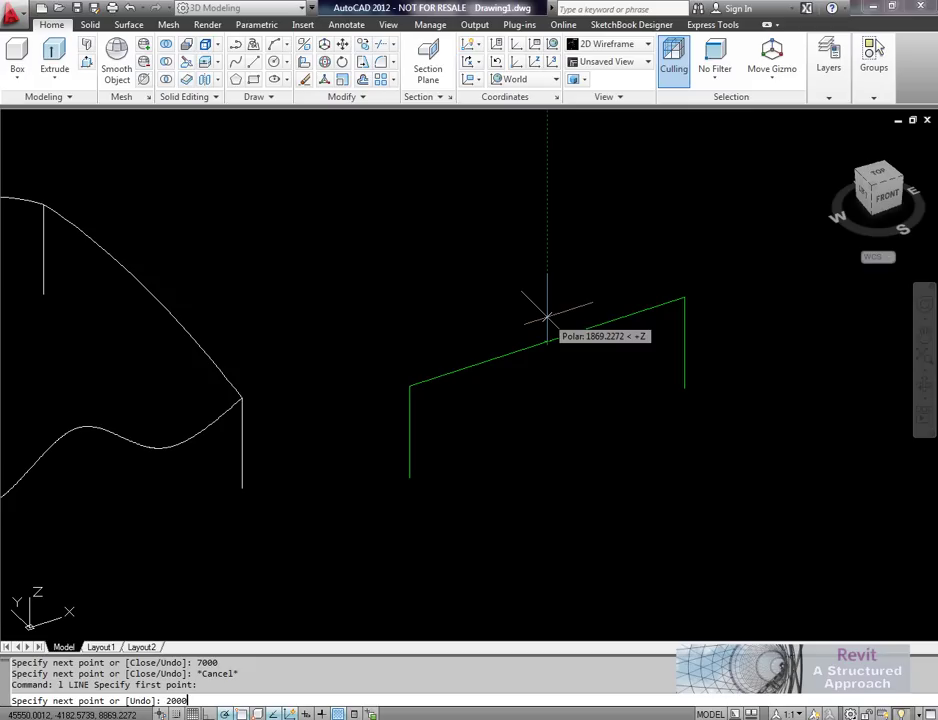
{"action": "key", "text": "Return"}
{"action": "key", "text": "Escape"}
{"action": "key", "text": "Escape"}
{"action": "mouse_move", "coordinate": [506, 406]}
{"action": "middle_mouse_down"}
{"action": "mouse_move", "coordinate": [493, 416]}
{"action": "mouse_move", "coordinate": [512, 413]}
{"action": "middle_mouse_up"}
{"action": "type", "text": "a"}
{"action": "key", "text": "Return"}
{"action": "left_click", "coordinate": [417, 395]}
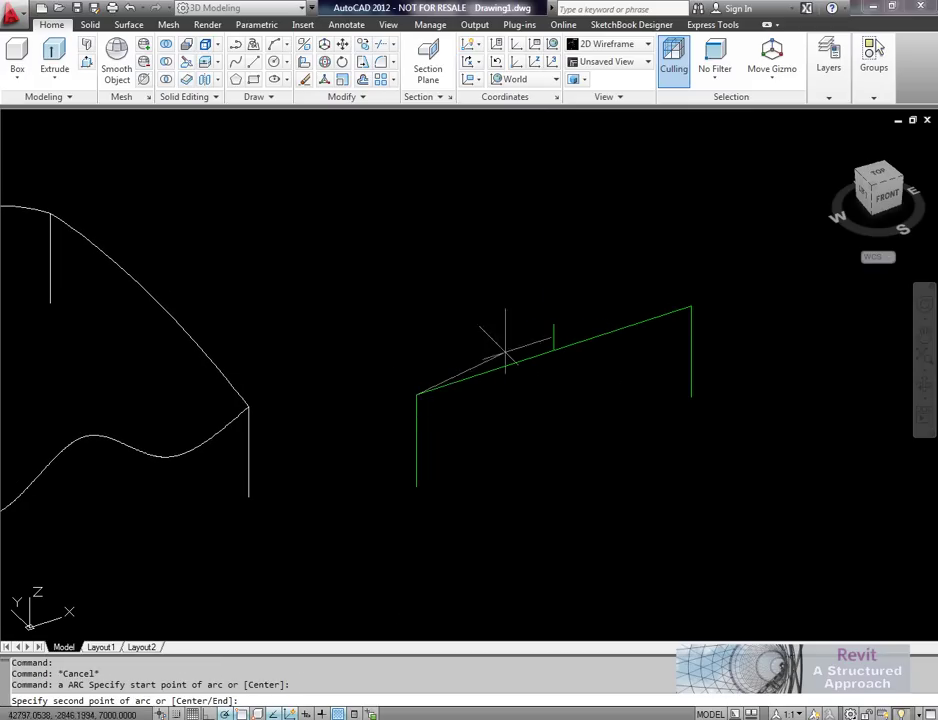
{"action": "key", "text": "Escape"}
{"action": "middle_click_drag", "start_coordinate": [527, 386], "coordinate": [461, 395]}
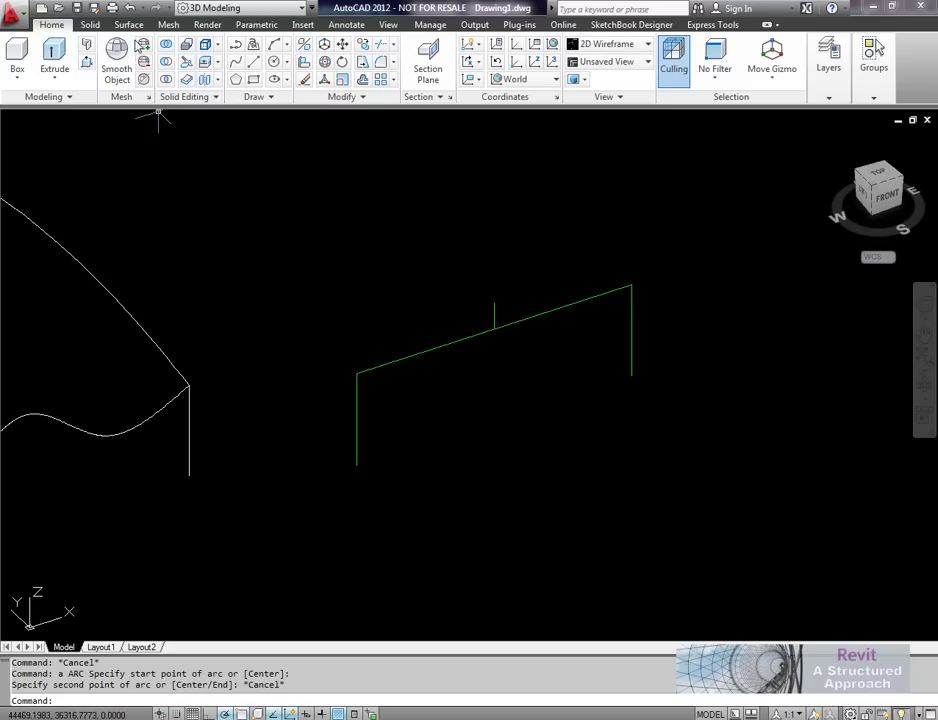
{"action": "middle_click_drag", "start_coordinate": [361, 276], "coordinate": [358, 281]}
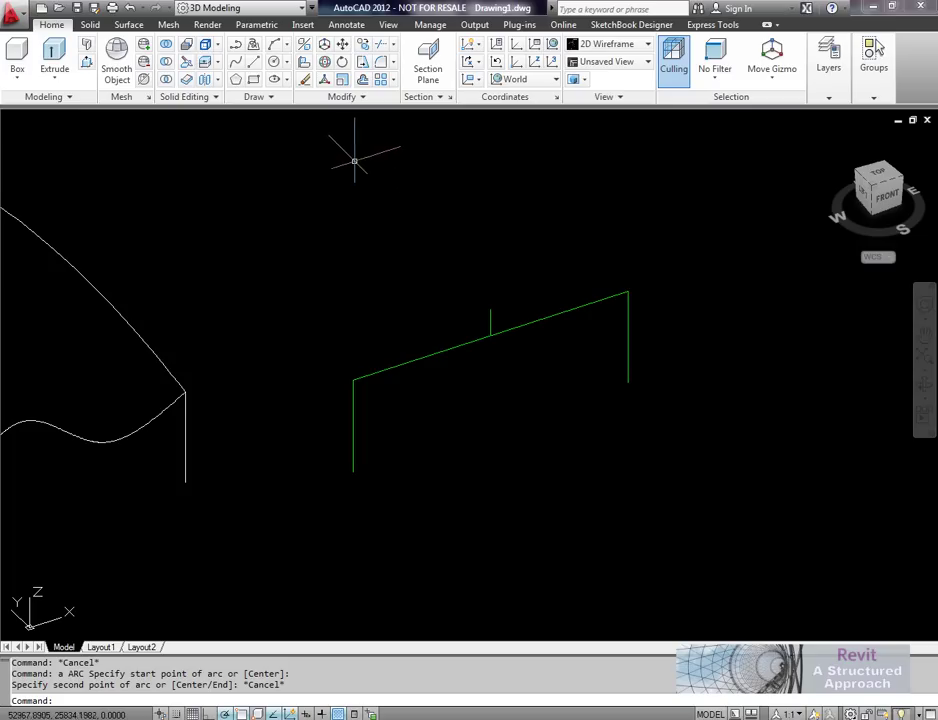
Align the UCS with the frame's plane: origin at one leg's base, X through the other leg's base, Y up the first leg.
{"action": "middle_click_drag", "start_coordinate": [368, 208], "coordinate": [408, 204]}
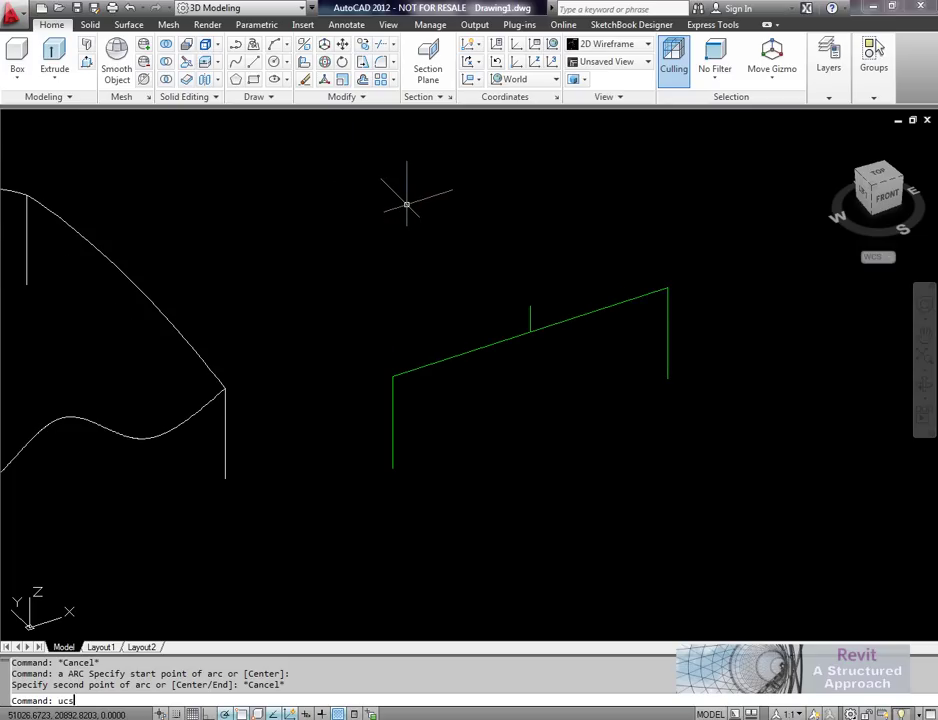
{"action": "key", "text": "Return"}
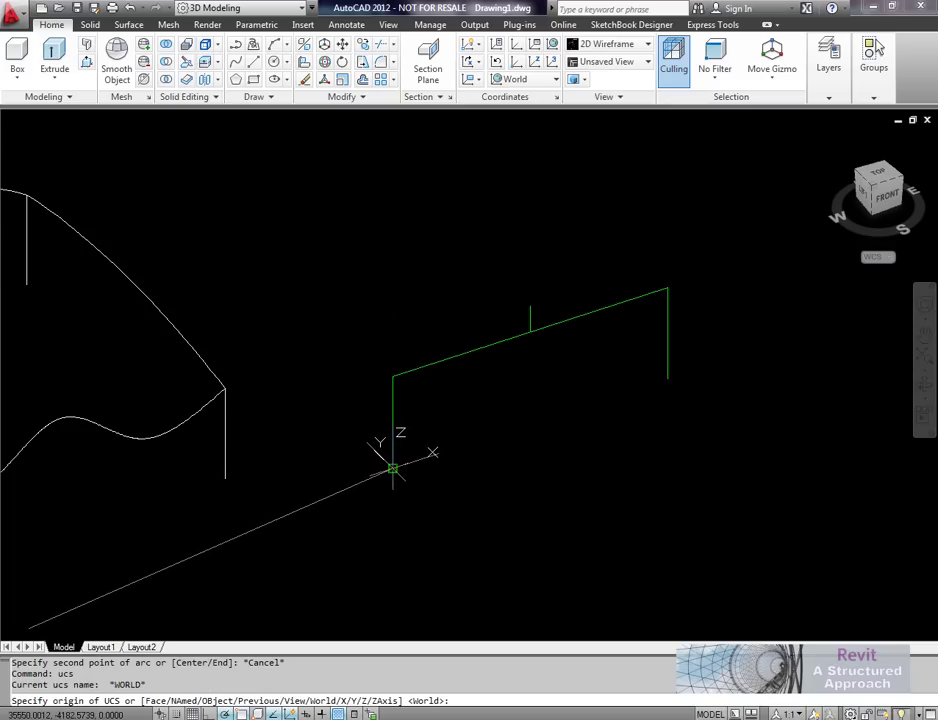
{"action": "left_click", "coordinate": [393, 468]}
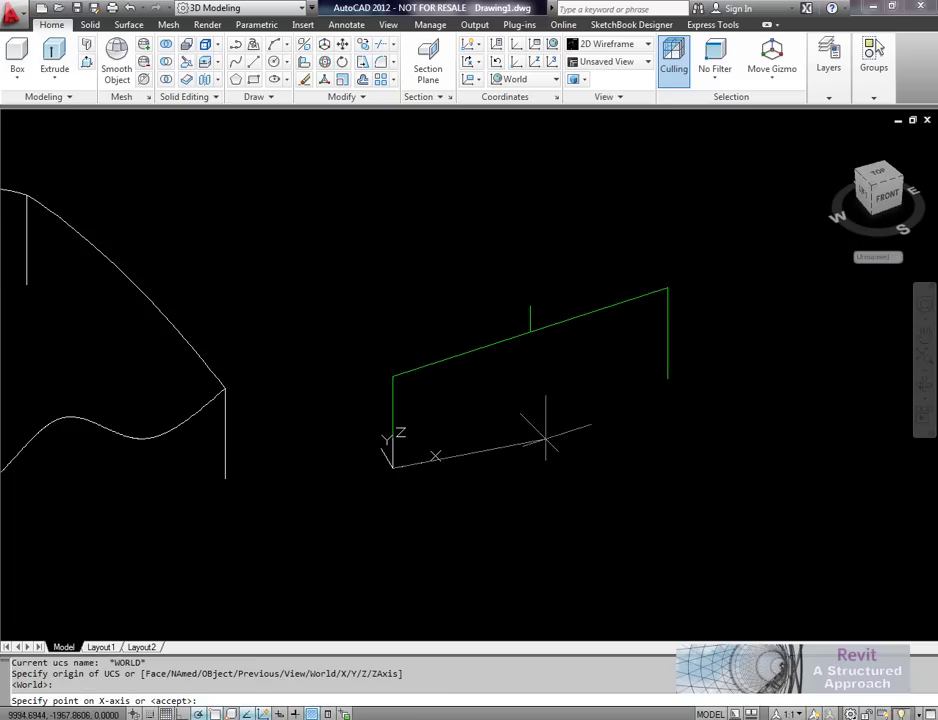
{"action": "left_click", "coordinate": [668, 378]}
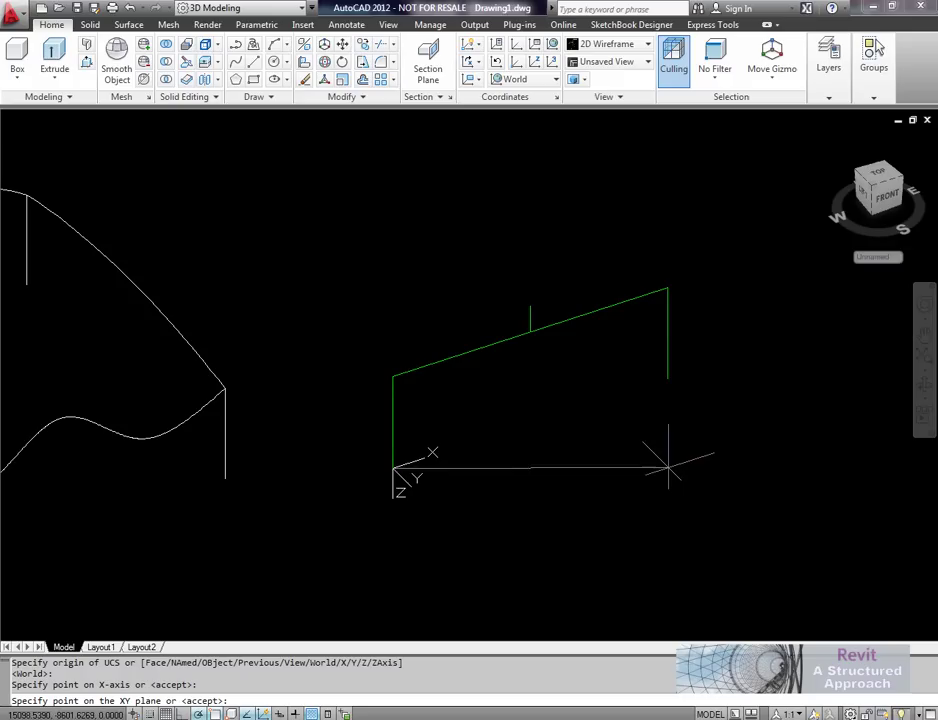
{"action": "left_click", "coordinate": [392, 377]}
{"action": "middle_click_drag", "start_coordinate": [485, 391], "coordinate": [456, 399]}
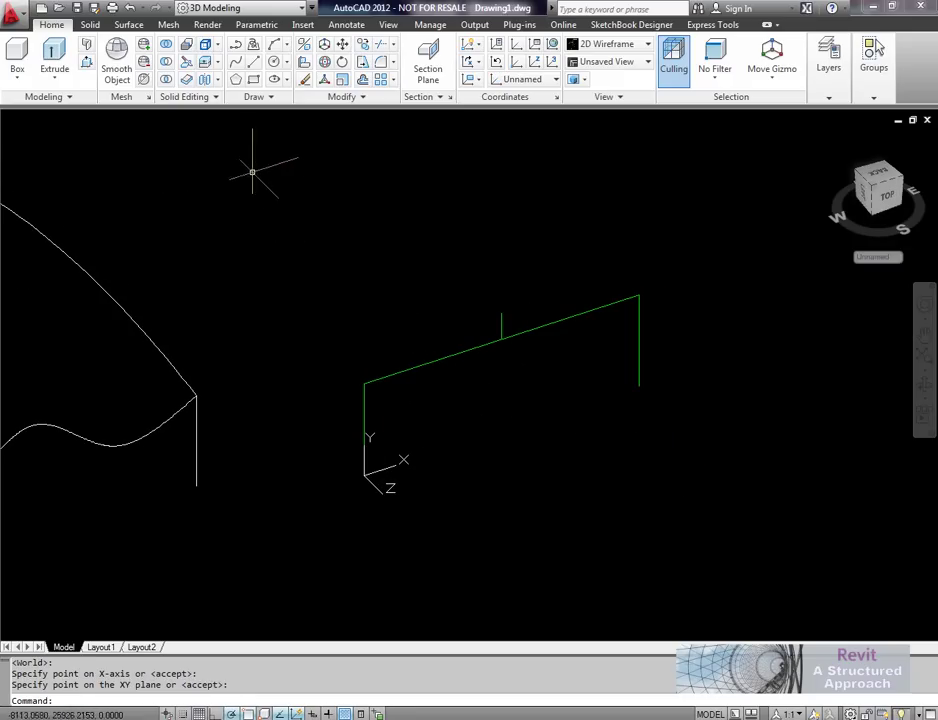
Draw a three-point arc from one leg's top through the end of the short midpoint line to the other leg's top.
{"action": "left_click", "coordinate": [273, 44]}
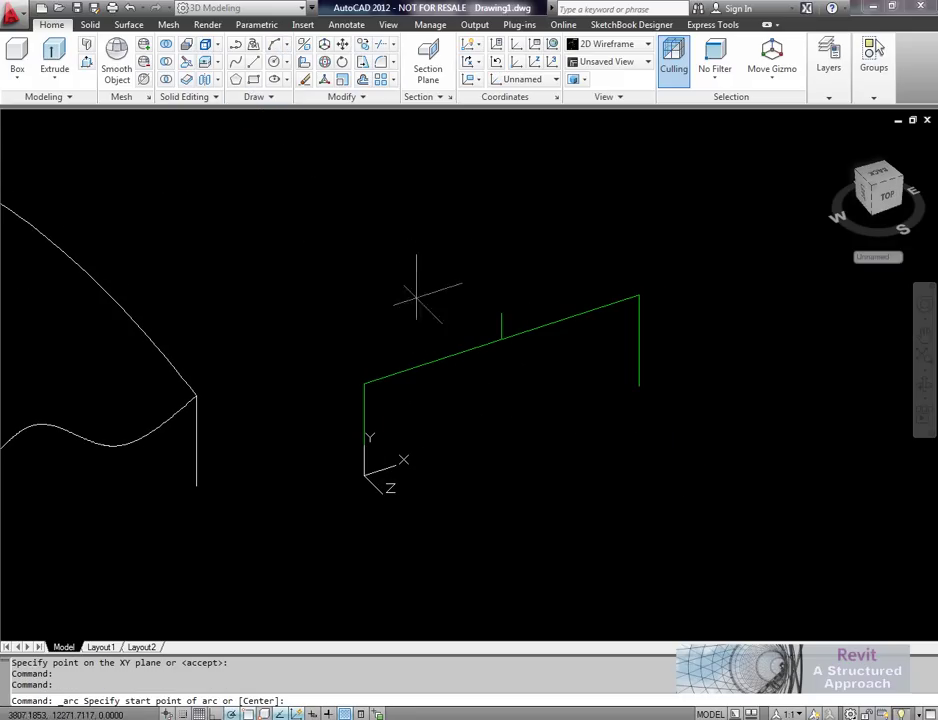
{"action": "left_click", "coordinate": [364, 382]}
{"action": "left_click", "coordinate": [501, 314]}
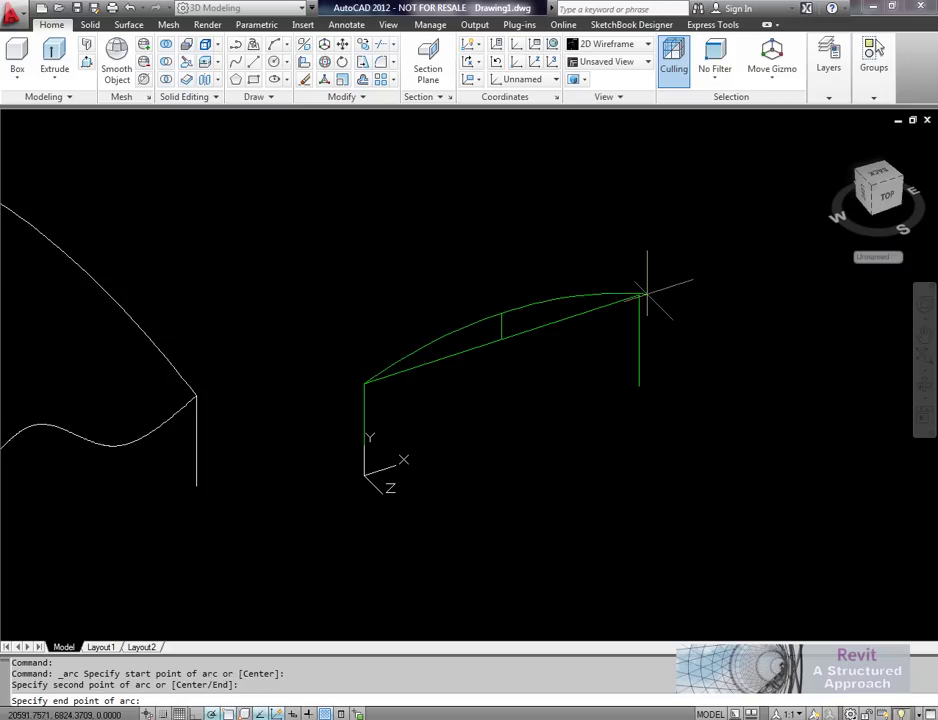
{"action": "left_click", "coordinate": [639, 295]}
{"action": "middle_click_drag", "start_coordinate": [569, 398], "coordinate": [592, 400]}
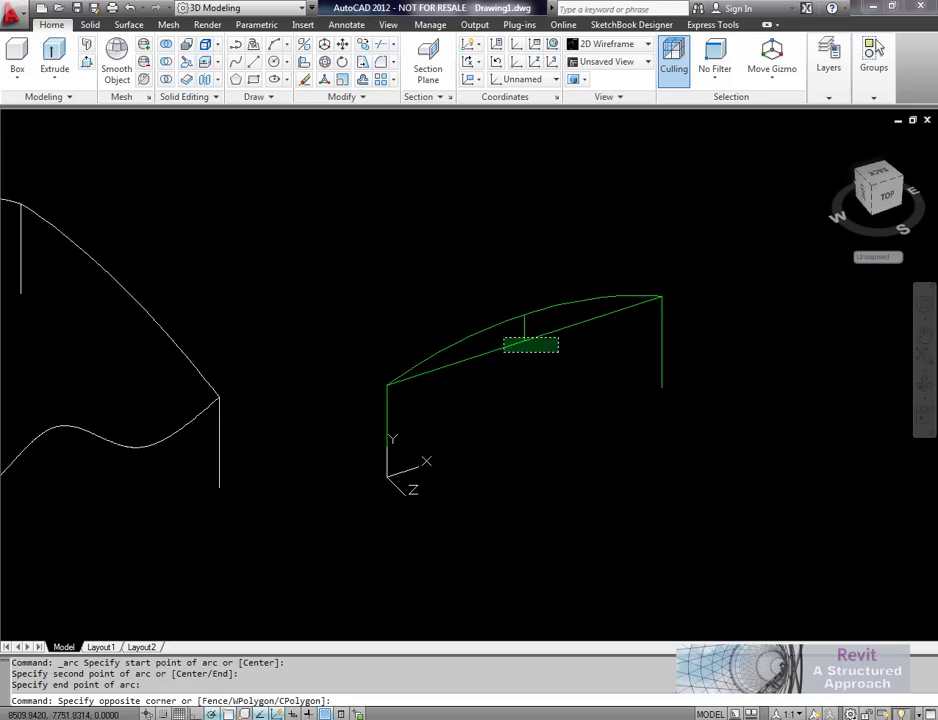
Erase the frame's straight top line and the short vertical line at its midpoint.
{"action": "left_click", "coordinate": [559, 352]}
{"action": "left_click", "coordinate": [511, 340]}
{"action": "key", "text": "Delete"}
{"action": "middle_click_drag", "start_coordinate": [500, 423], "coordinate": [519, 425]}
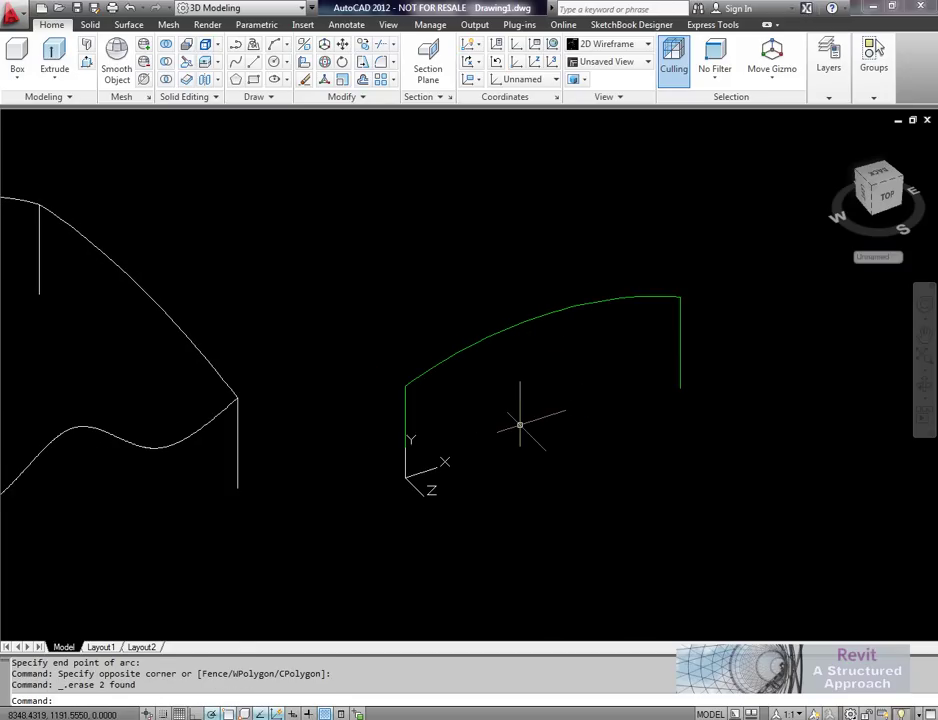
Reset the UCS to World.
{"action": "type", "text": "ucs"}
{"action": "key", "text": "Return"}
{"action": "key", "text": "Return"}
Copy the whole arched frame 20000 along the Y axis.
{"action": "middle_click_drag", "start_coordinate": [512, 488], "coordinate": [505, 499]}
{"action": "type", "text": "cp"}
{"action": "key", "text": "Return"}
{"action": "left_click", "coordinate": [722, 513]}
{"action": "left_click", "coordinate": [339, 260]}
{"action": "key", "text": "Return"}
{"action": "left_click", "coordinate": [600, 438]}
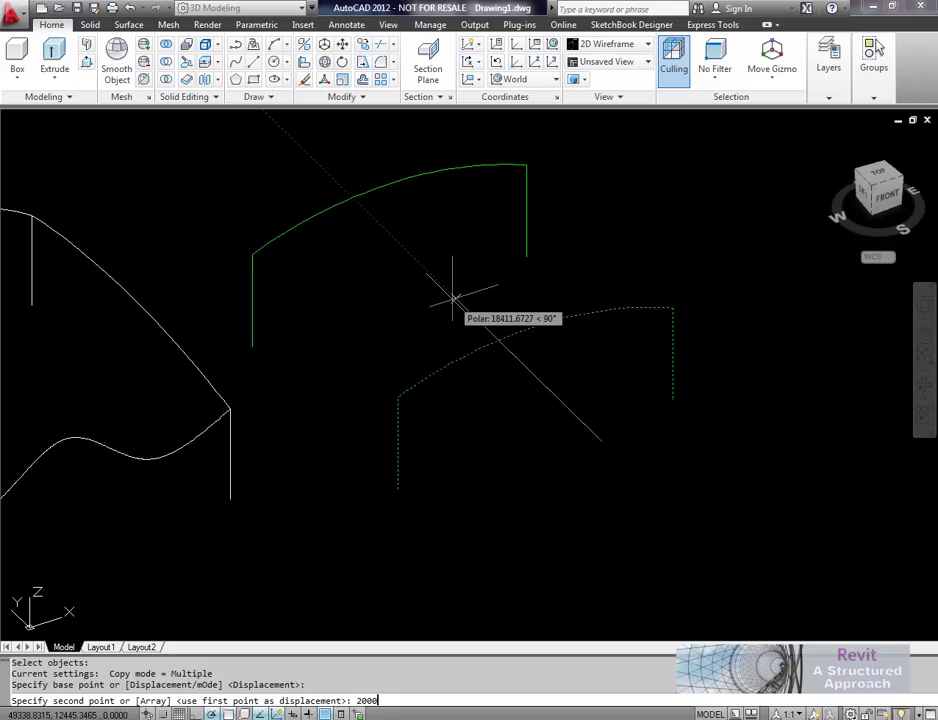
{"action": "key", "text": "Return"}
{"action": "key", "text": "Escape"}
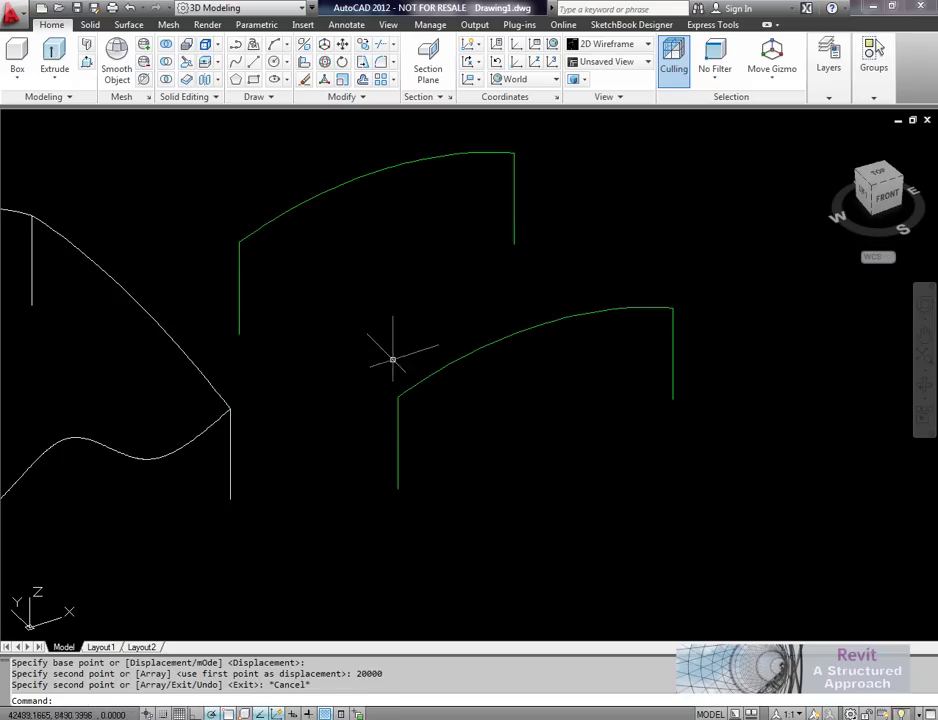
Erase both arched frames beside the original wireframe.
{"action": "mouse_move", "coordinate": [403, 353]}
{"action": "middle_mouse_down"}
{"action": "mouse_move", "coordinate": [565, 314]}
{"action": "mouse_move", "coordinate": [456, 310]}
{"action": "mouse_move", "coordinate": [397, 344]}
{"action": "middle_mouse_up"}
{"action": "left_click", "coordinate": [743, 504]}
{"action": "left_click", "coordinate": [209, 151]}
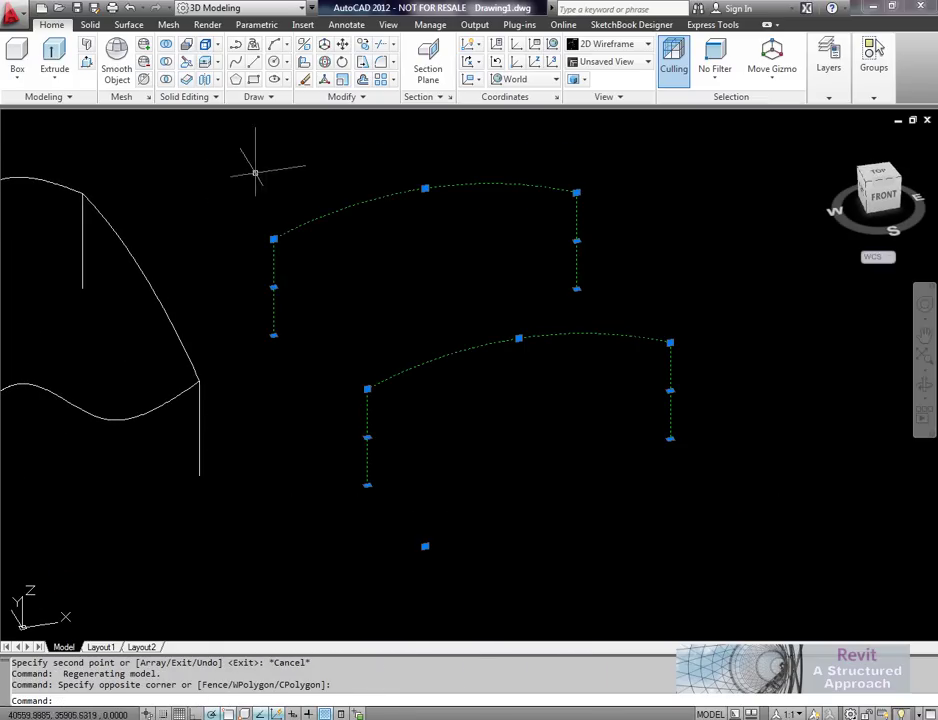
{"action": "key", "text": "Delete"}
{"action": "mouse_move", "coordinate": [440, 310]}
{"action": "middle_mouse_down", "text": "shift"}
{"action": "mouse_move", "coordinate": [482, 335]}
{"action": "mouse_move", "coordinate": [383, 366]}
{"action": "mouse_move", "coordinate": [383, 356]}
{"action": "mouse_move", "coordinate": [460, 363]}
{"action": "mouse_move", "coordinate": [398, 345]}
{"action": "mouse_move", "coordinate": [463, 335]}
{"action": "mouse_move", "coordinate": [402, 315]}
{"action": "middle_mouse_up", "text": "shift"}
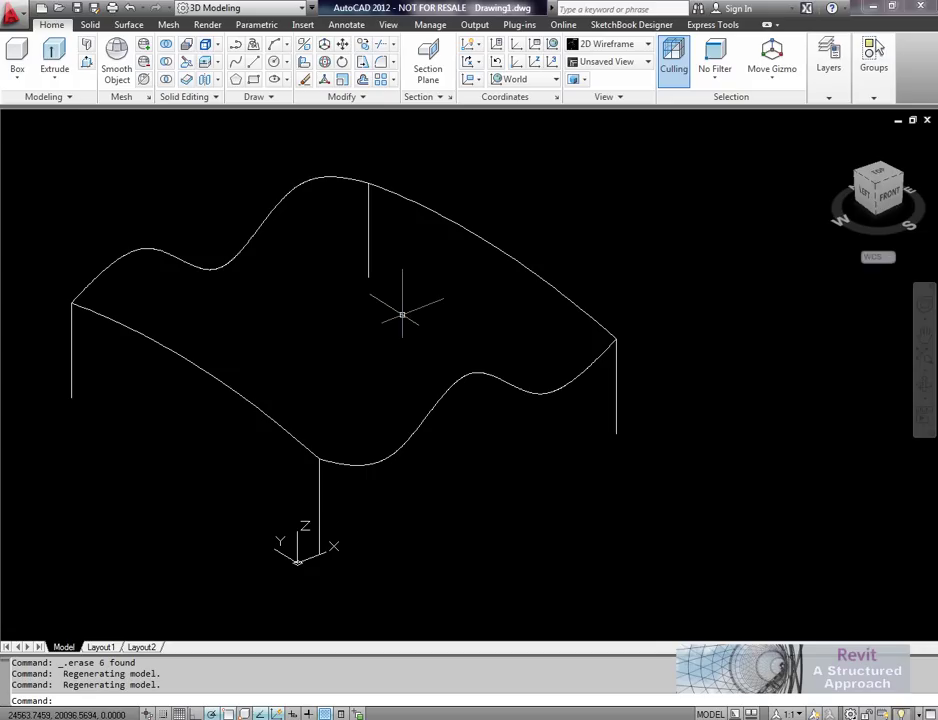
Return to the surface modelling tools with the original curved wireframe in view.
{"action": "left_click", "coordinate": [128, 24]}
{"action": "middle_click_drag", "start_coordinate": [195, 174], "coordinate": [186, 178]}
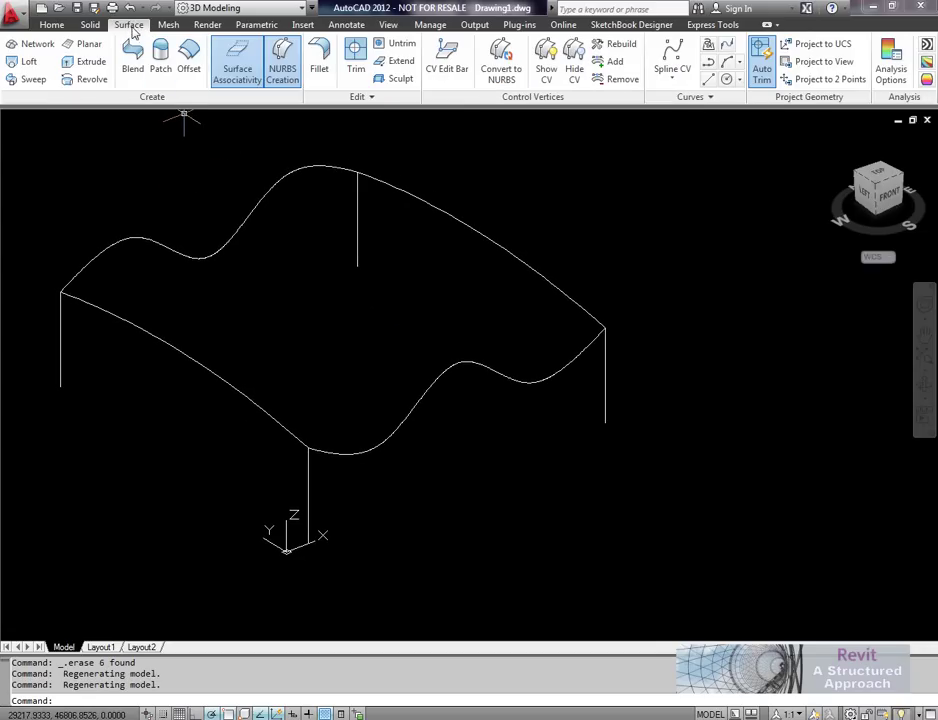
{"action": "middle_click_drag", "start_coordinate": [406, 161], "coordinate": [410, 169]}
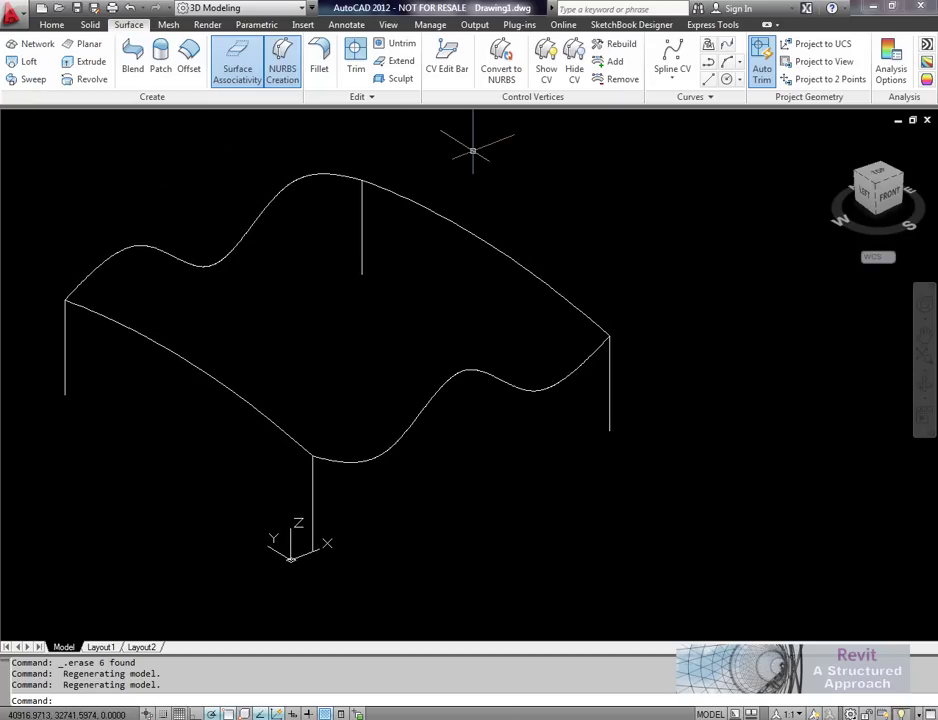
Loft a surface using the two wavy end curves as cross sections and the two arched side curves as guides.
{"action": "left_click", "coordinate": [29, 62]}
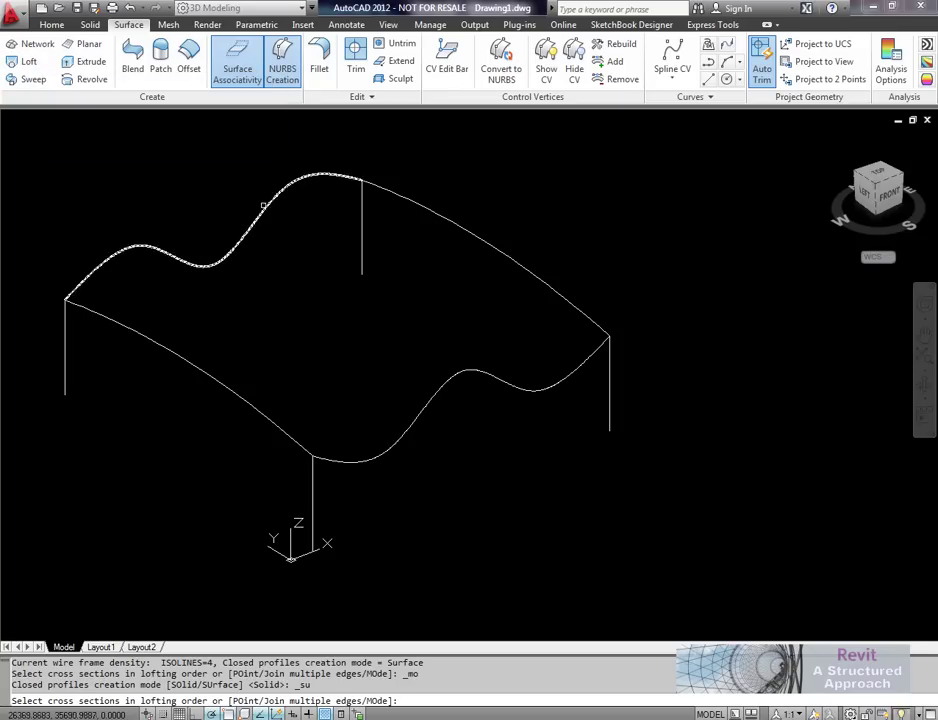
{"action": "left_click", "coordinate": [391, 437]}
{"action": "left_click", "coordinate": [248, 253]}
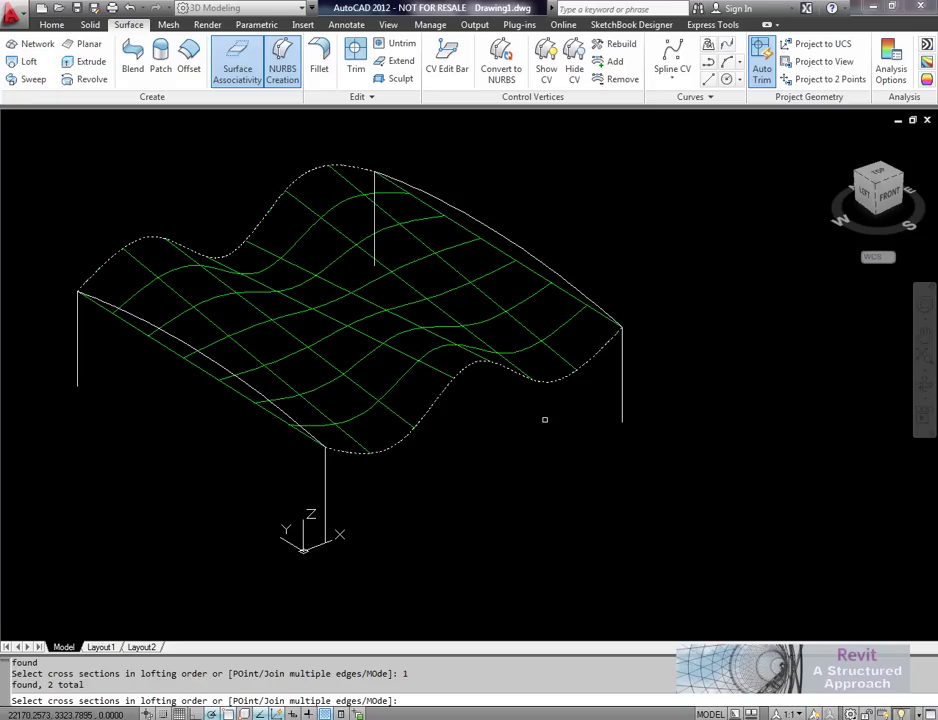
{"action": "key", "text": "Return"}
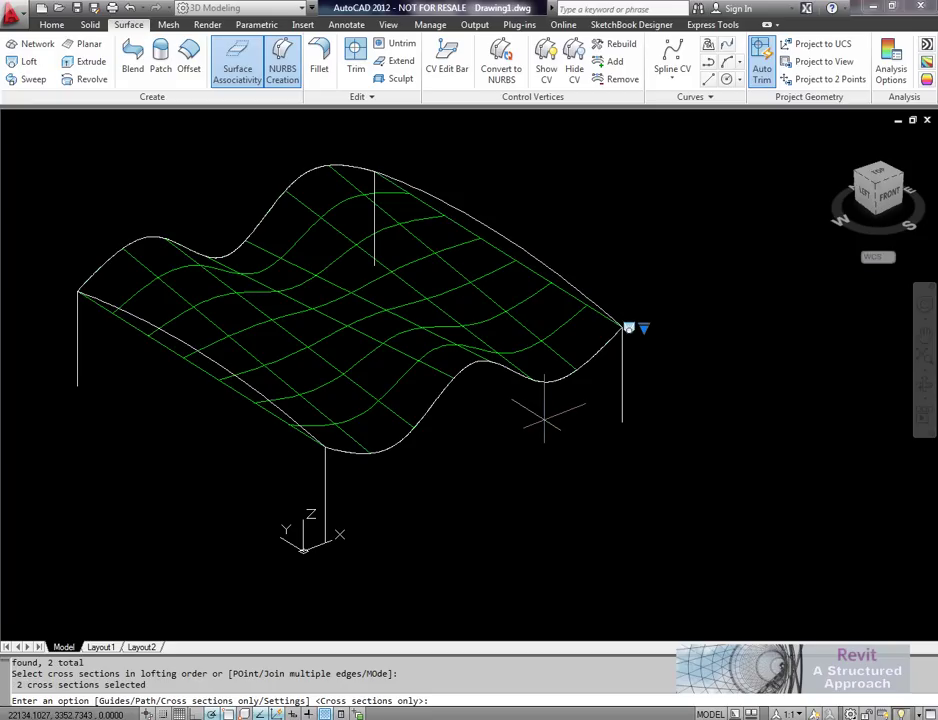
{"action": "right_click", "coordinate": [545, 425]}
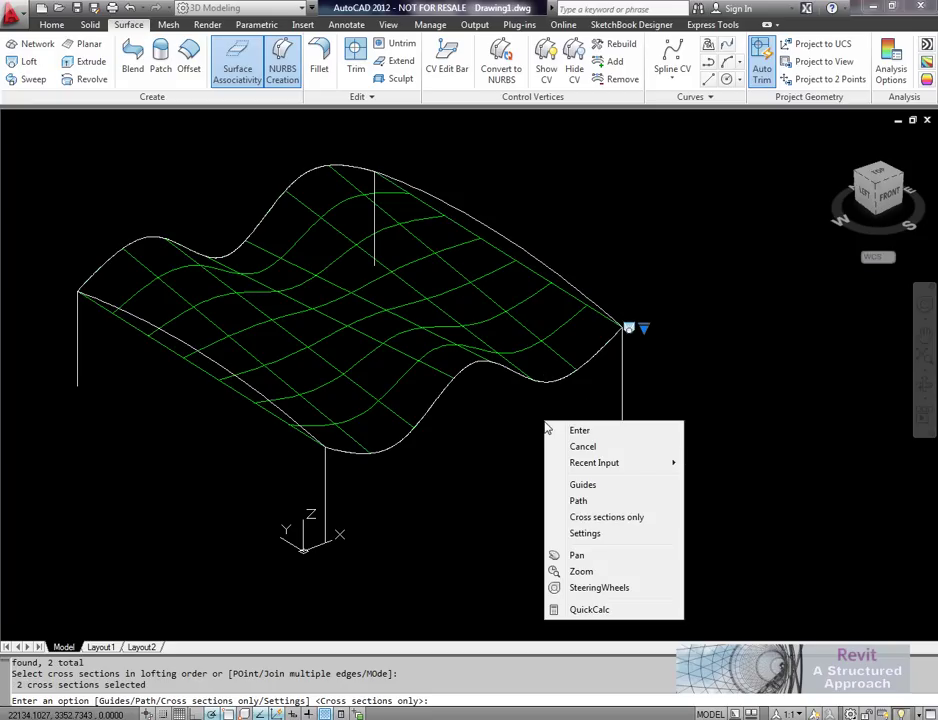
{"action": "left_click", "coordinate": [582, 485]}
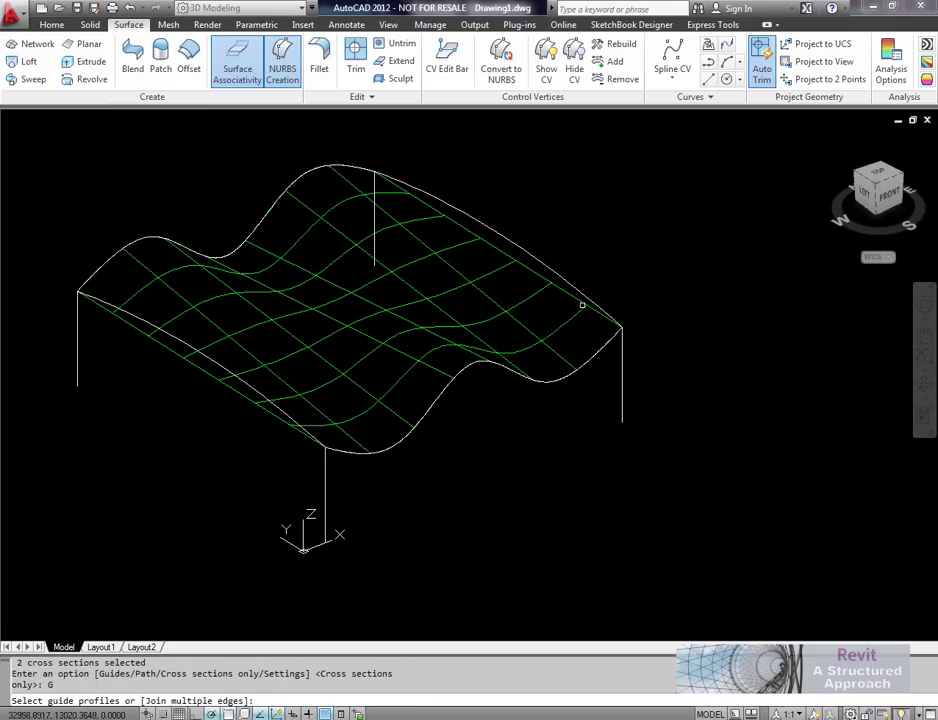
{"action": "left_click", "coordinate": [576, 292]}
{"action": "left_click", "coordinate": [268, 400]}
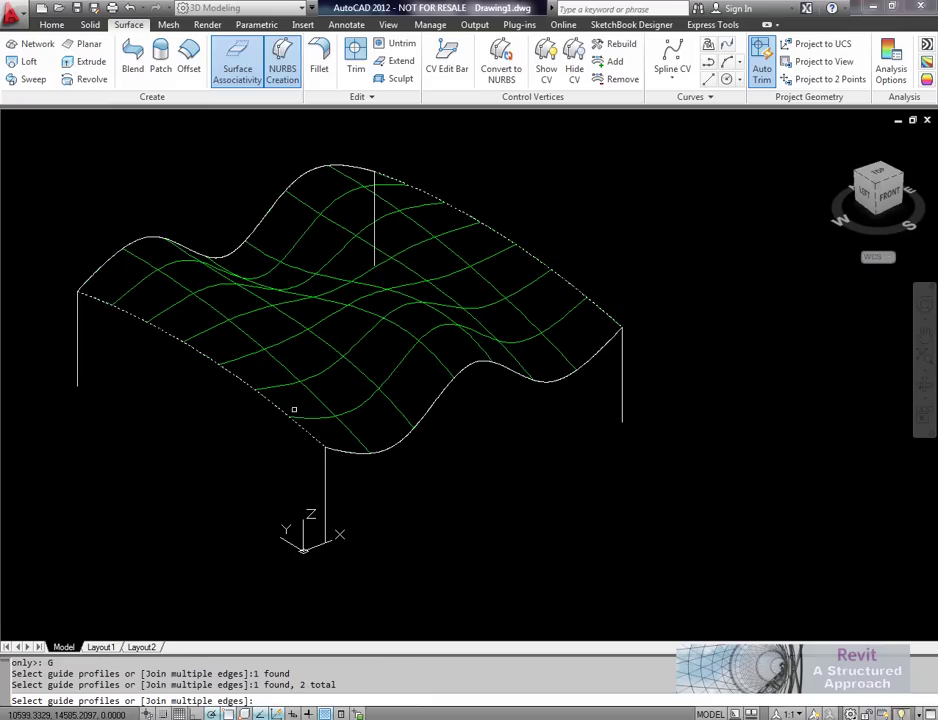
{"action": "right_click", "coordinate": [511, 411]}
{"action": "left_click", "coordinate": [522, 417]}
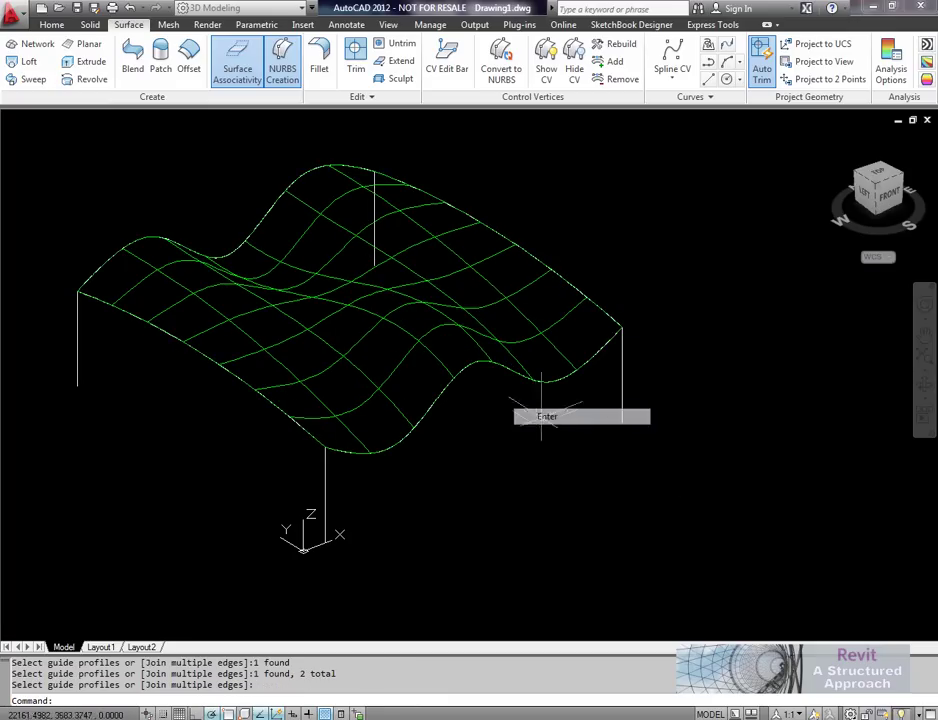
Set the CV Hull property of the lofted surface to Show.
{"action": "middle_click_drag", "start_coordinate": [505, 441], "coordinate": [452, 333], "text": "shift"}
{"action": "scroll", "coordinate": [452, 333], "scroll_direction": "up", "scroll_amount": 2}
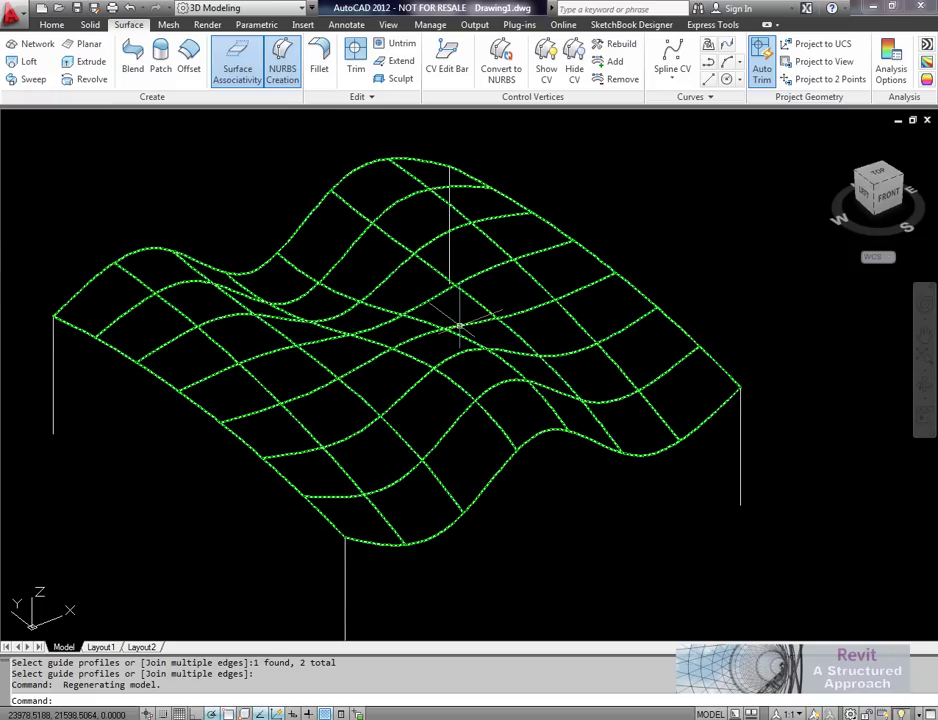
{"action": "left_click", "coordinate": [459, 326]}
{"action": "right_click", "coordinate": [459, 326]}
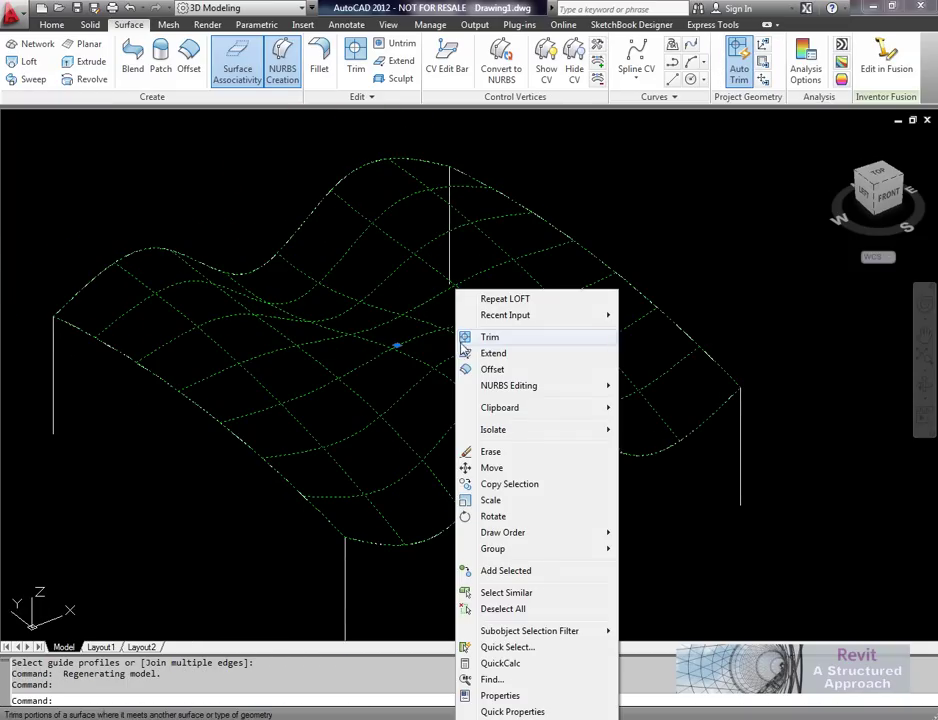
{"action": "left_click", "coordinate": [532, 698]}
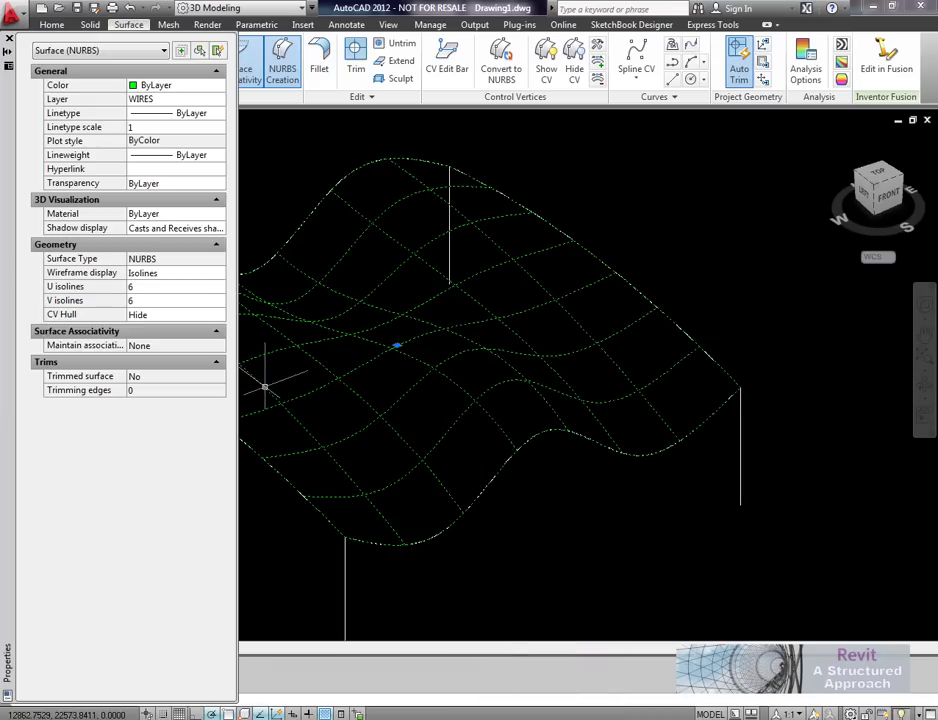
{"action": "left_click", "coordinate": [178, 315]}
{"action": "left_click", "coordinate": [219, 315]}
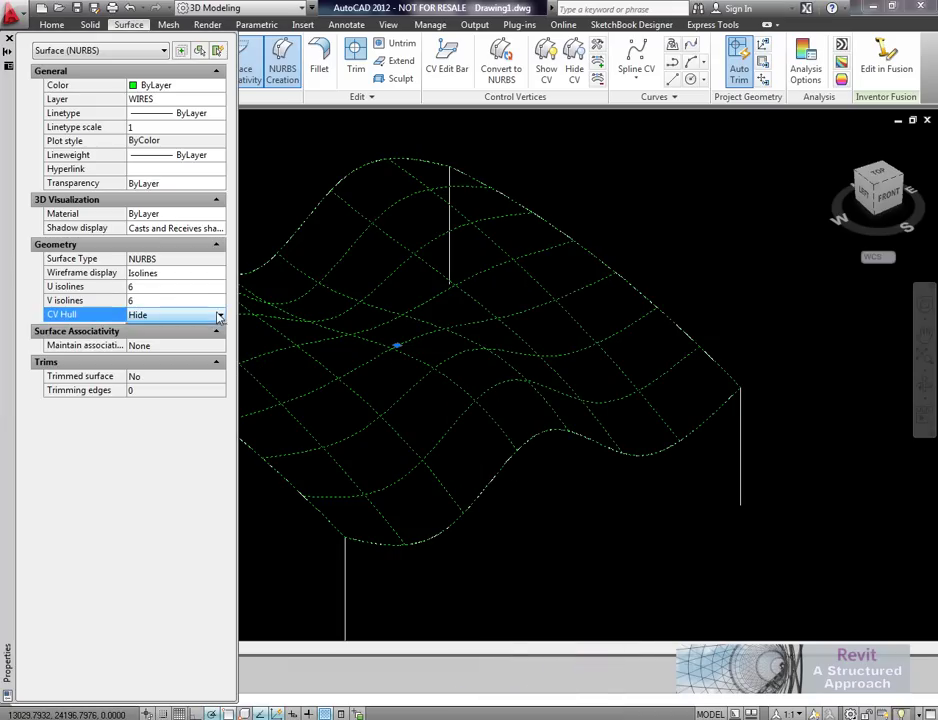
{"action": "left_click", "coordinate": [212, 330]}
Stretch one control vertex in the middle of the surface upward along Z, and undo the edit.
{"action": "middle_click_drag", "start_coordinate": [490, 381], "coordinate": [474, 351], "text": "shift"}
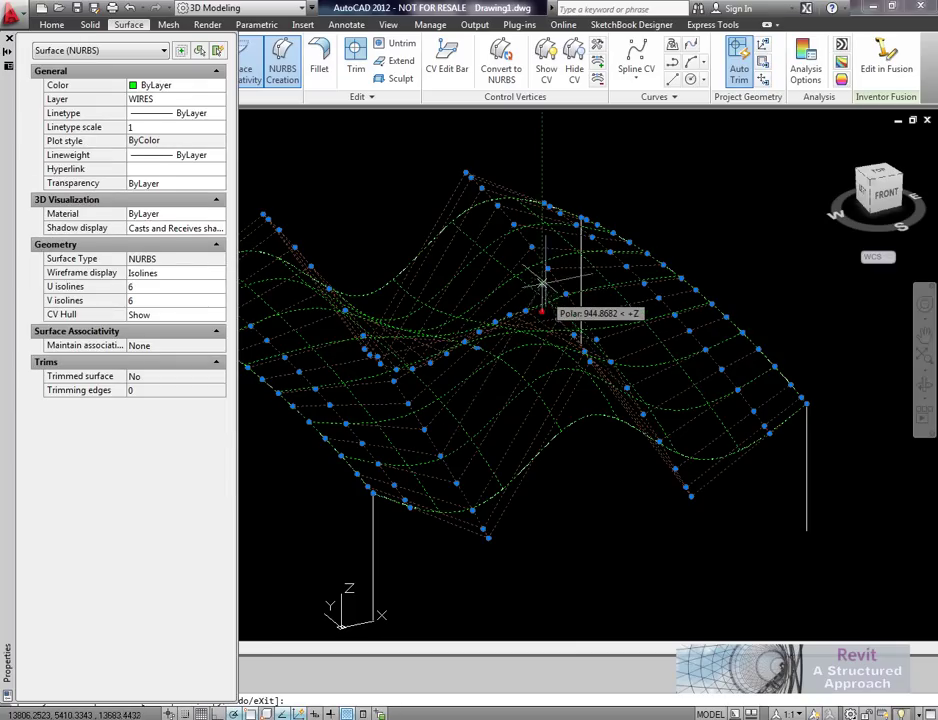
{"action": "left_click", "coordinate": [553, 146]}
{"action": "key", "text": "Escape"}
{"action": "middle_click_drag", "start_coordinate": [581, 494], "coordinate": [630, 510], "text": "shift"}
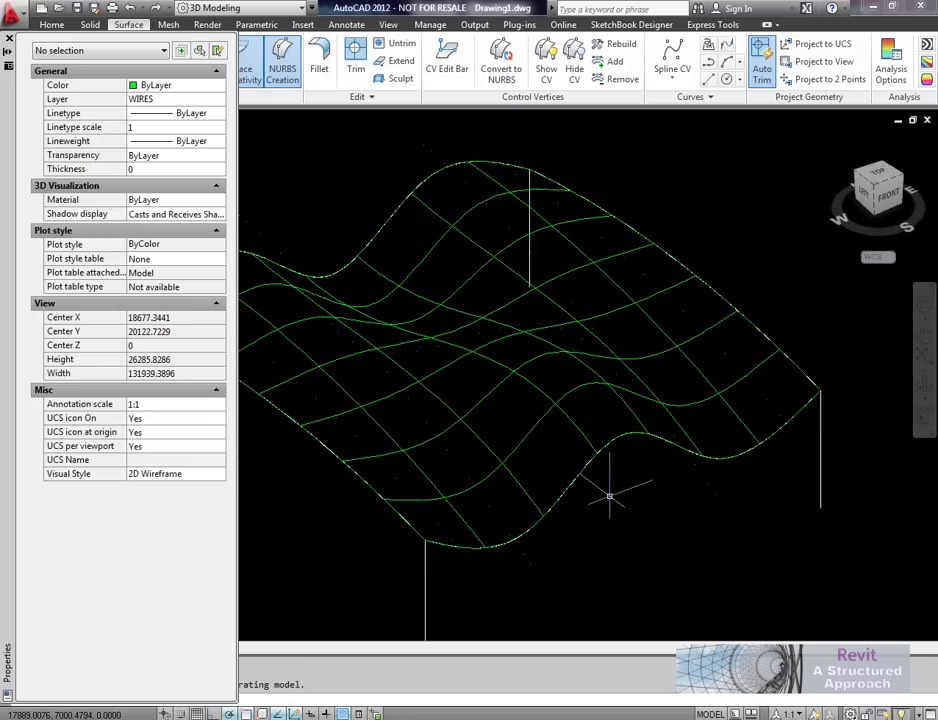
{"action": "scroll", "coordinate": [609, 496], "scroll_direction": "down", "scroll_amount": 2}
{"action": "scroll", "coordinate": [609, 496], "scroll_direction": "up", "scroll_amount": 2}
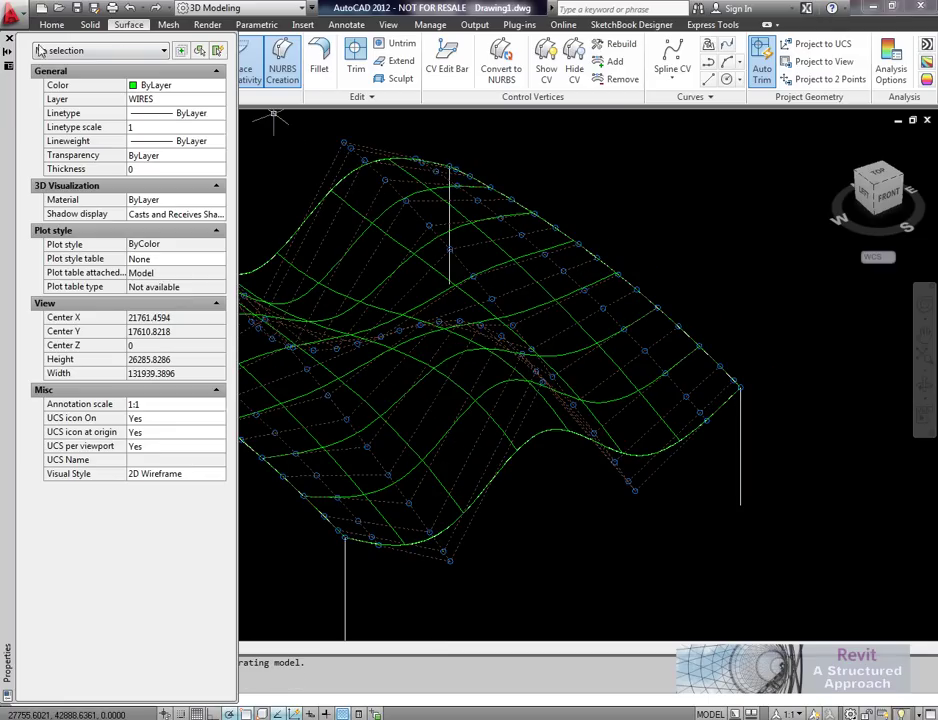
{"action": "key", "text": "Escape"}
{"action": "key", "text": "ctrl+z"}
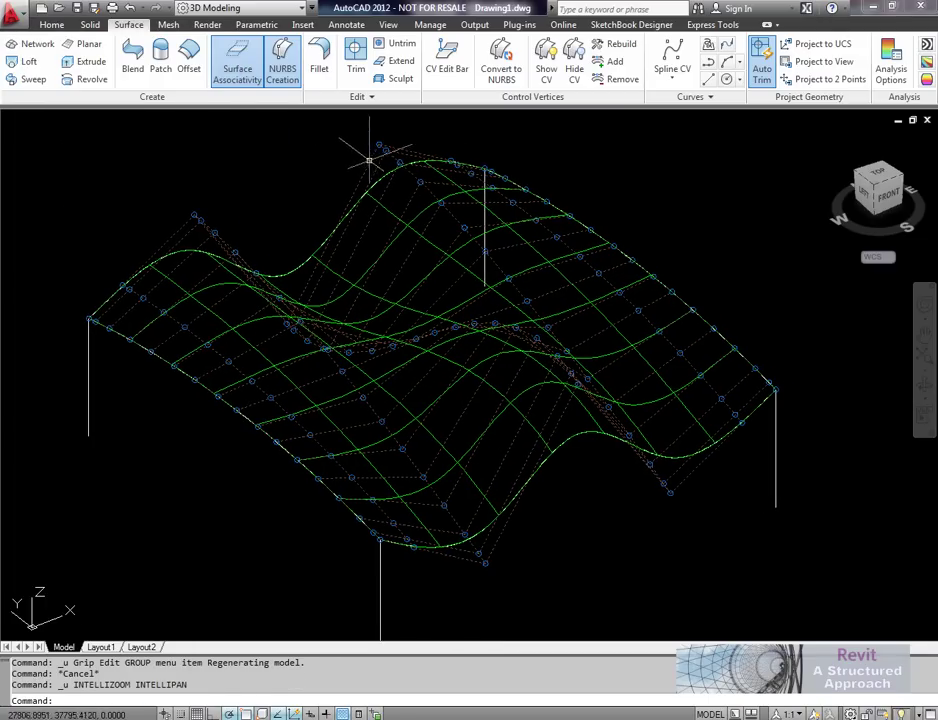
Switch the display of the lofted surface's control vertices off, on and off again.
{"action": "left_click", "coordinate": [573, 62]}
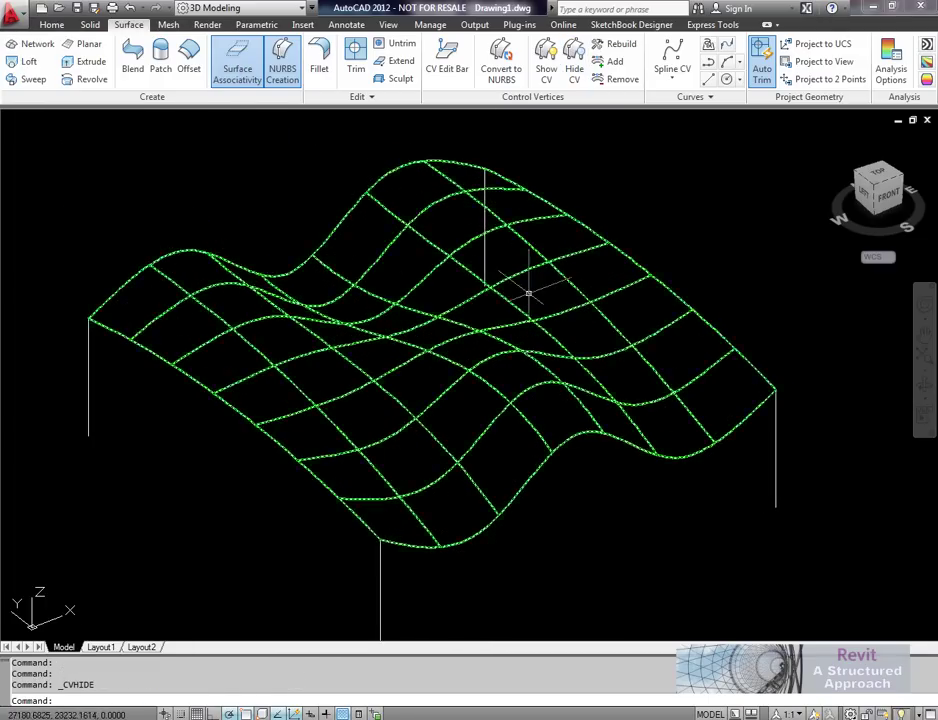
{"action": "left_click", "coordinate": [550, 65]}
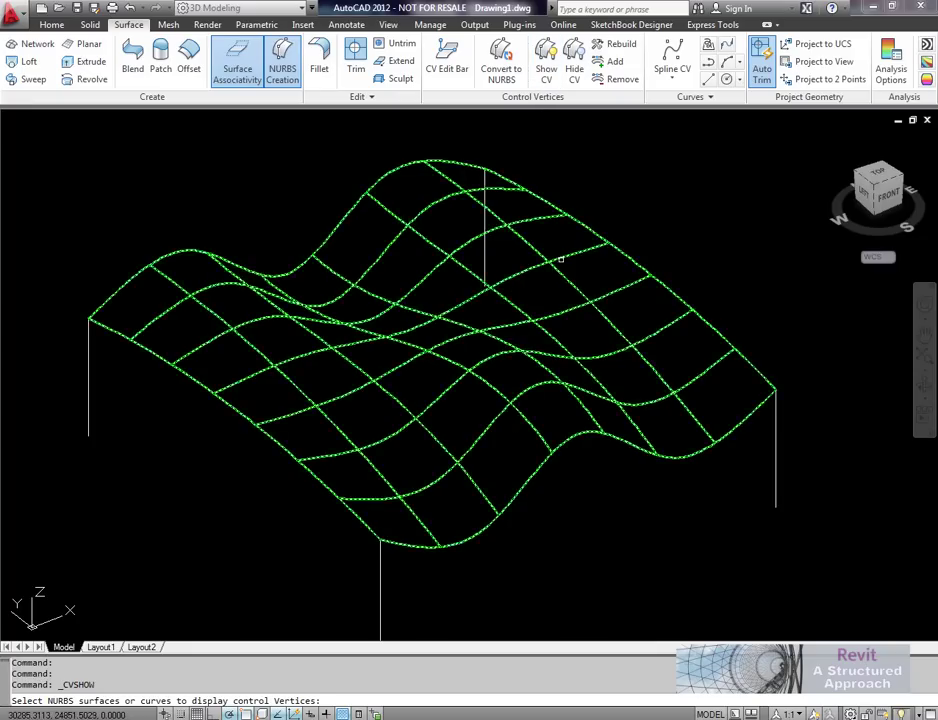
{"action": "left_click", "coordinate": [575, 265]}
{"action": "key", "text": "Return"}
{"action": "left_click", "coordinate": [573, 62]}
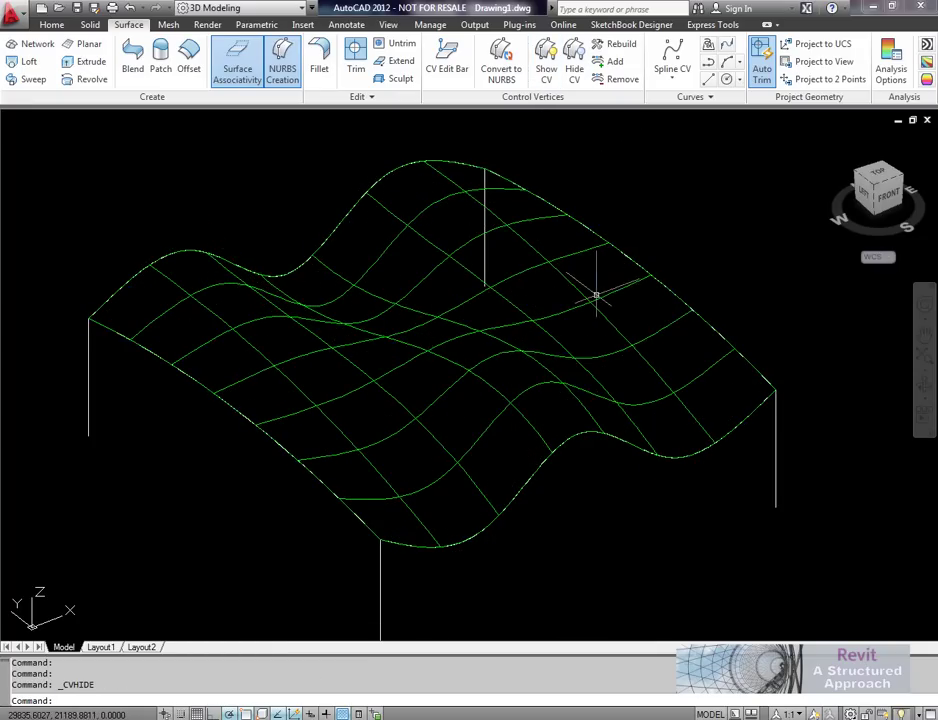
{"action": "scroll", "coordinate": [597, 272], "scroll_direction": "down", "scroll_amount": 2}
{"action": "scroll", "coordinate": [597, 272], "scroll_direction": "up", "scroll_amount": 3}
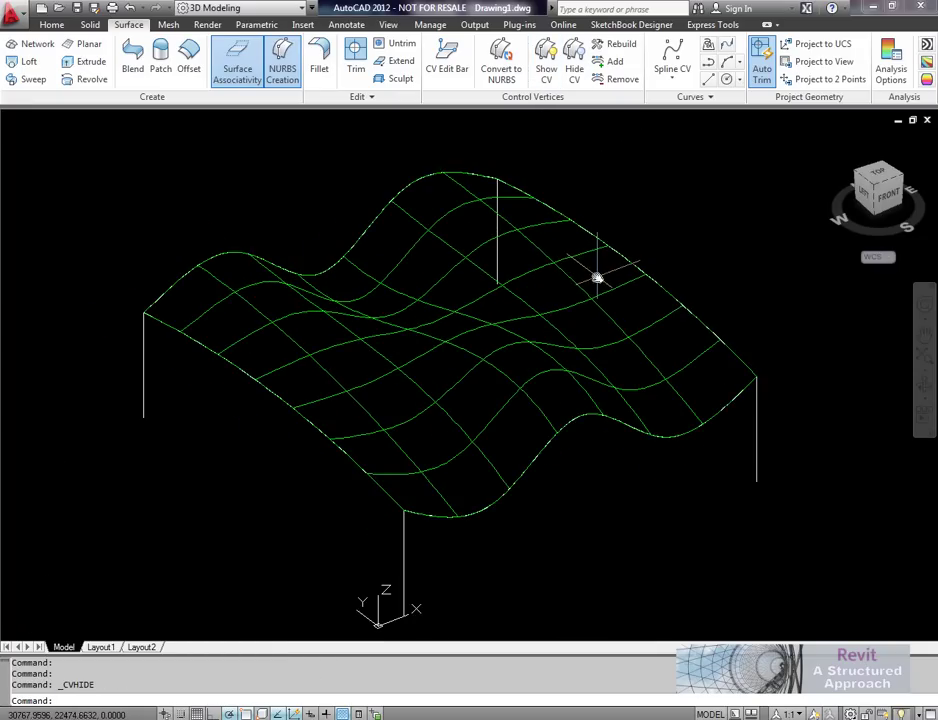
{"action": "left_click", "coordinate": [523, 376]}
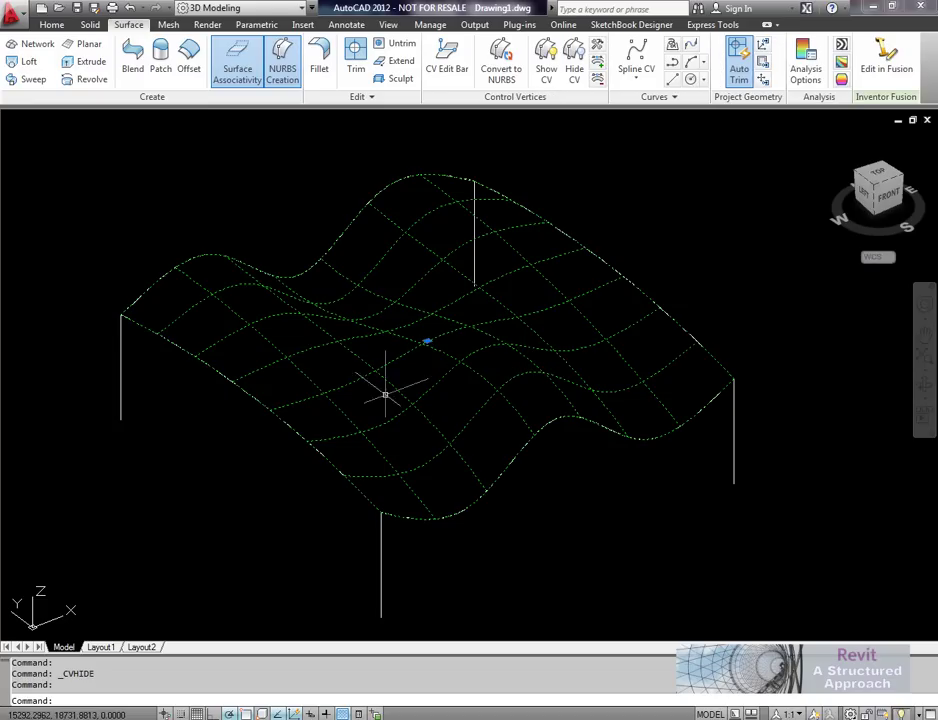
{"action": "key", "text": "Escape"}
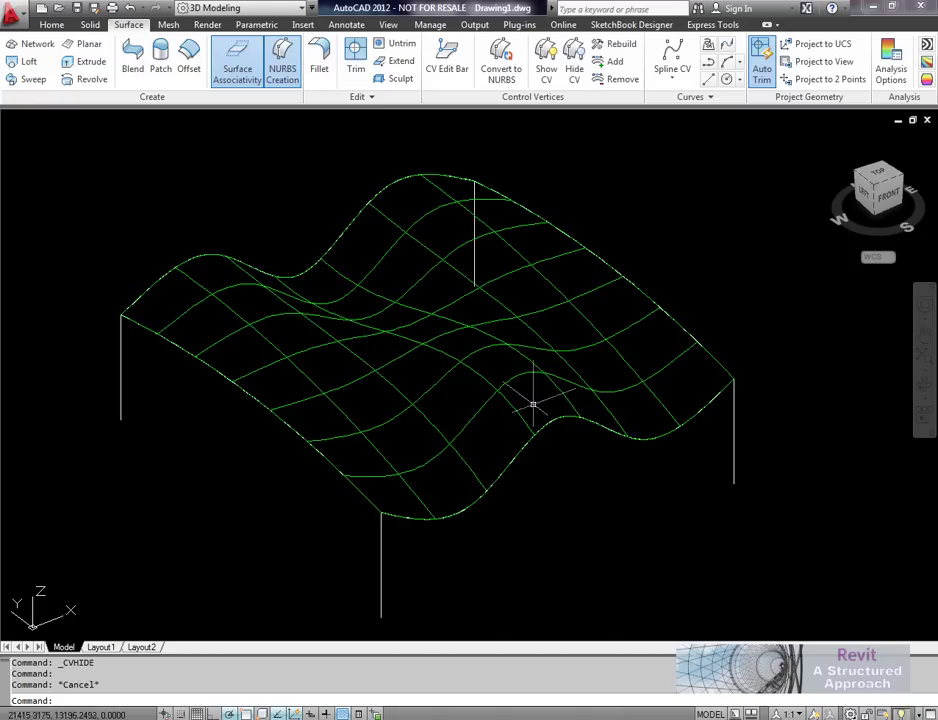
{"action": "scroll", "coordinate": [530, 445], "scroll_direction": "down", "scroll_amount": 3}
{"action": "scroll", "coordinate": [520, 458], "scroll_direction": "up", "scroll_amount": 2}
{"action": "middle_click_drag", "start_coordinate": [508, 464], "coordinate": [494, 477]}
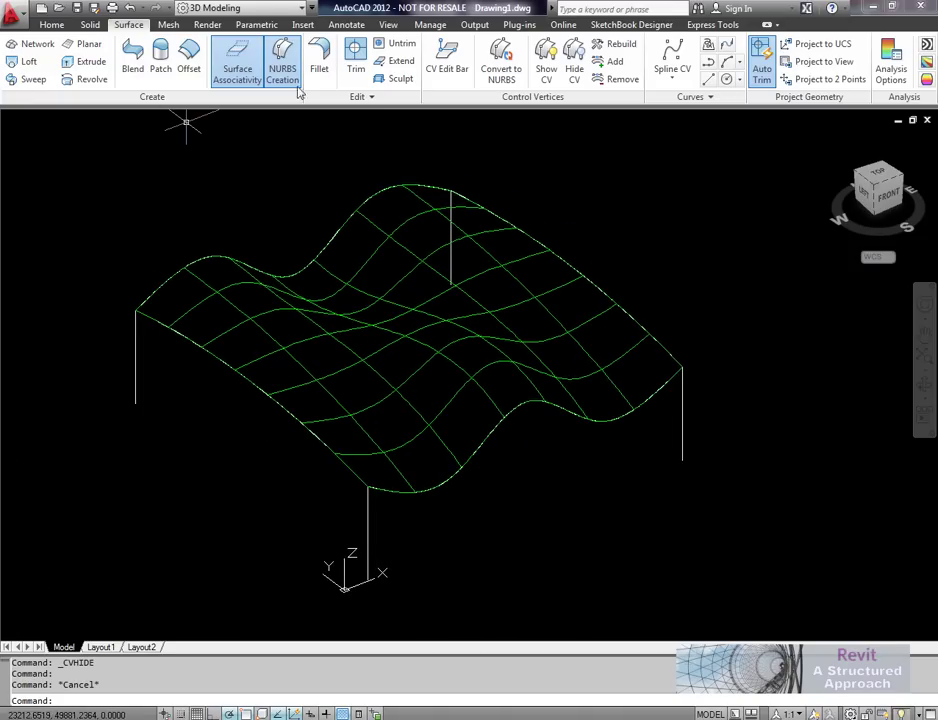
Make SURFACES the current layer.
{"action": "left_click", "coordinate": [51, 23]}
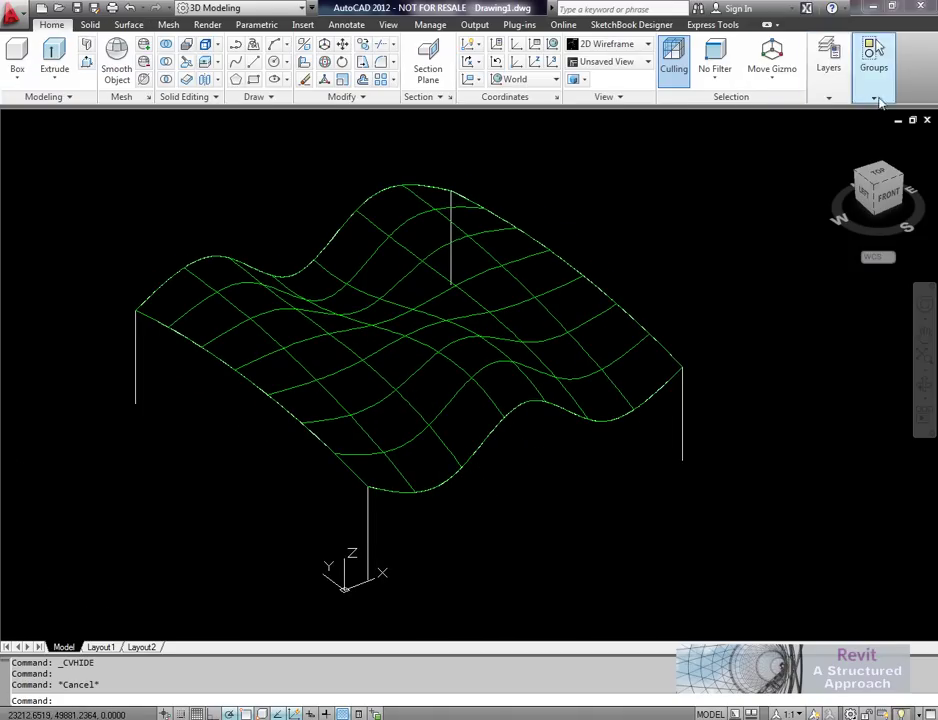
{"action": "mouse_move", "coordinate": [855, 90]}
{"action": "left_click", "coordinate": [855, 150]}
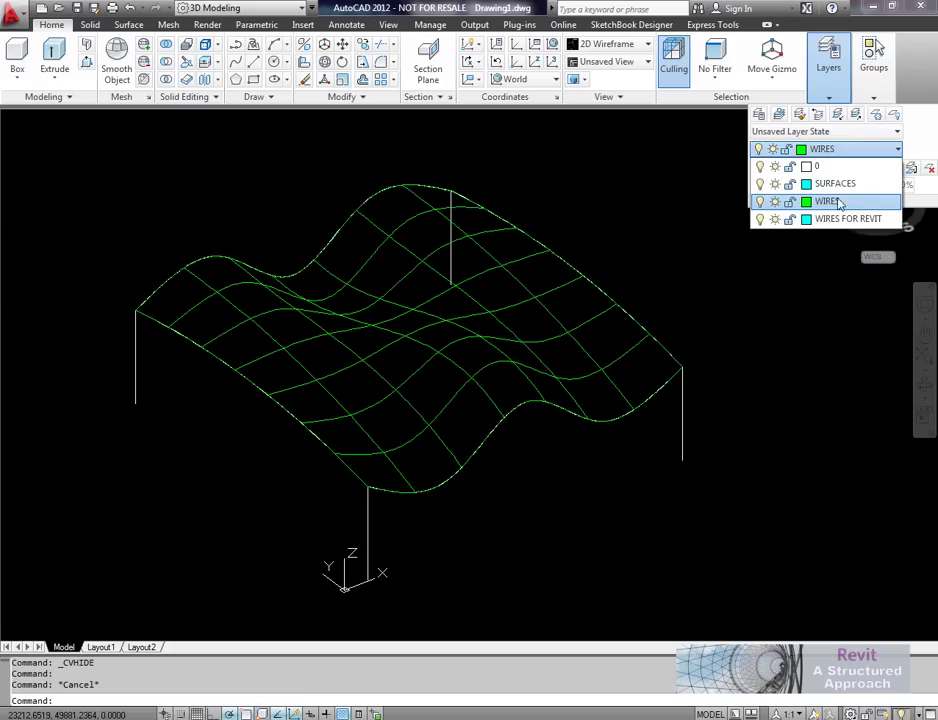
{"action": "left_click", "coordinate": [831, 184]}
{"action": "middle_click_drag", "start_coordinate": [685, 234], "coordinate": [685, 241]}
{"action": "key", "text": "Escape"}
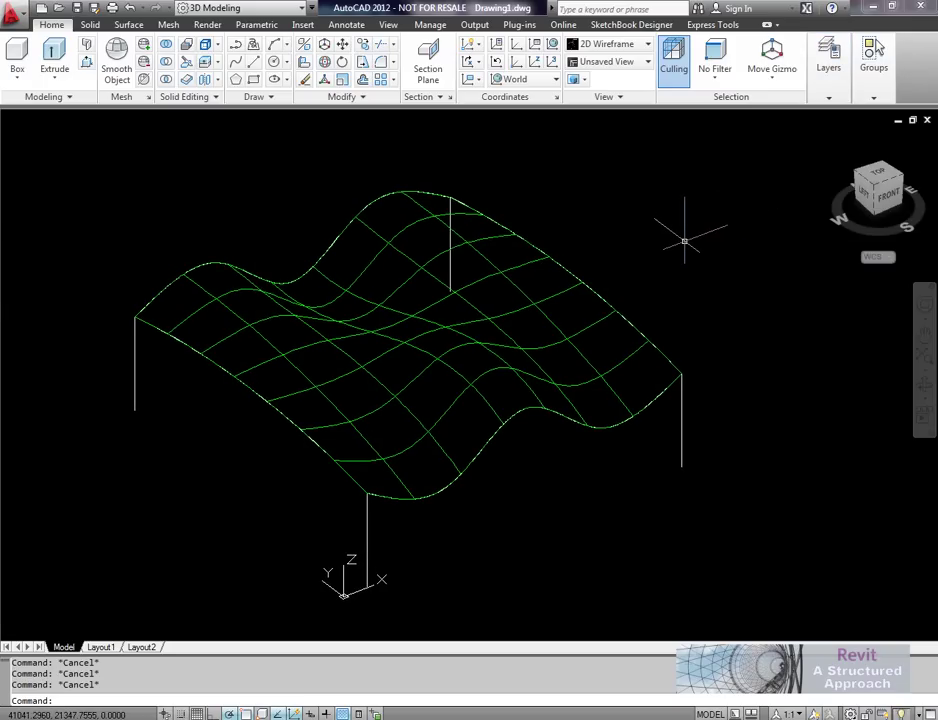
Switch to the plan view of the current UCS and centre the lofted surface.
{"action": "type", "text": "plan"}
{"action": "key", "text": "Return"}
{"action": "key", "text": "Return"}
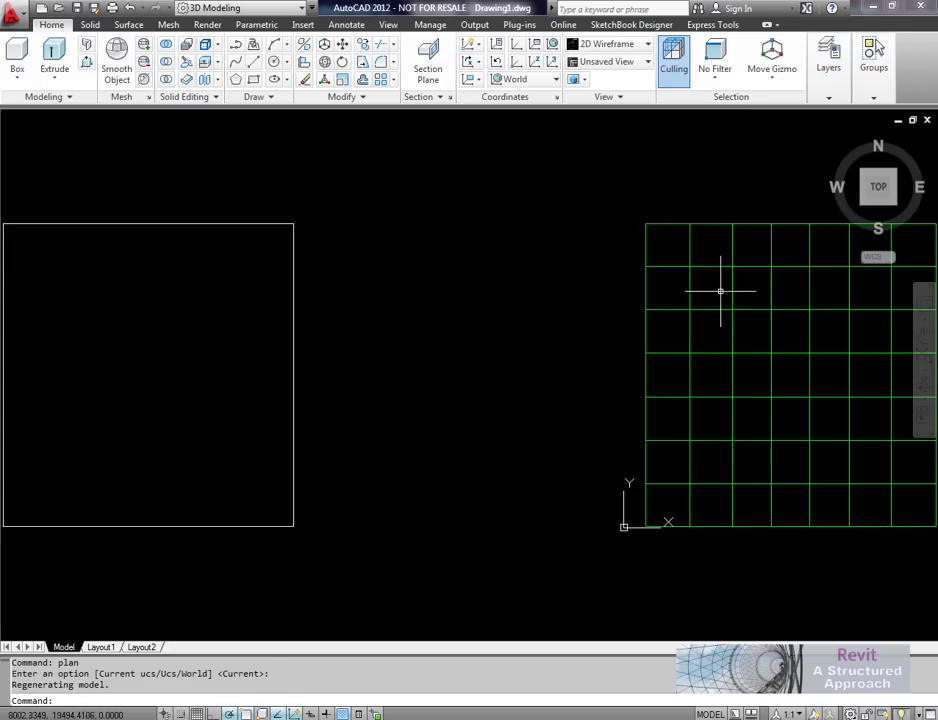
{"action": "middle_click_drag", "start_coordinate": [660, 312], "coordinate": [386, 301]}
Draw a diagonal line across the lofted surface, extending beyond its upper-left and lower-right corners.
{"action": "type", "text": "l"}
{"action": "key", "text": "Return"}
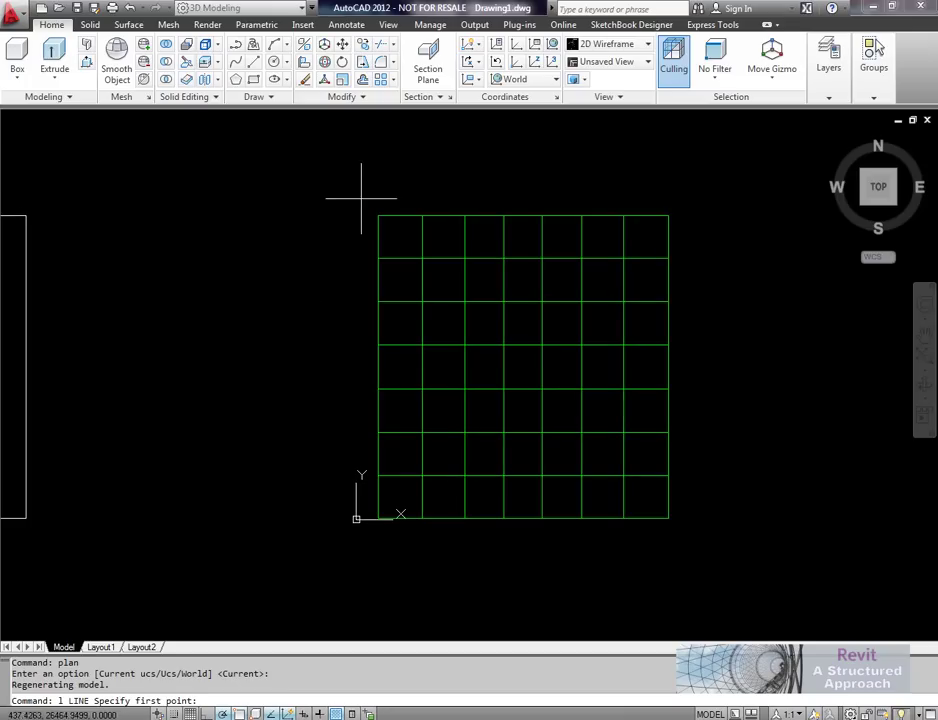
{"action": "left_click", "coordinate": [303, 166]}
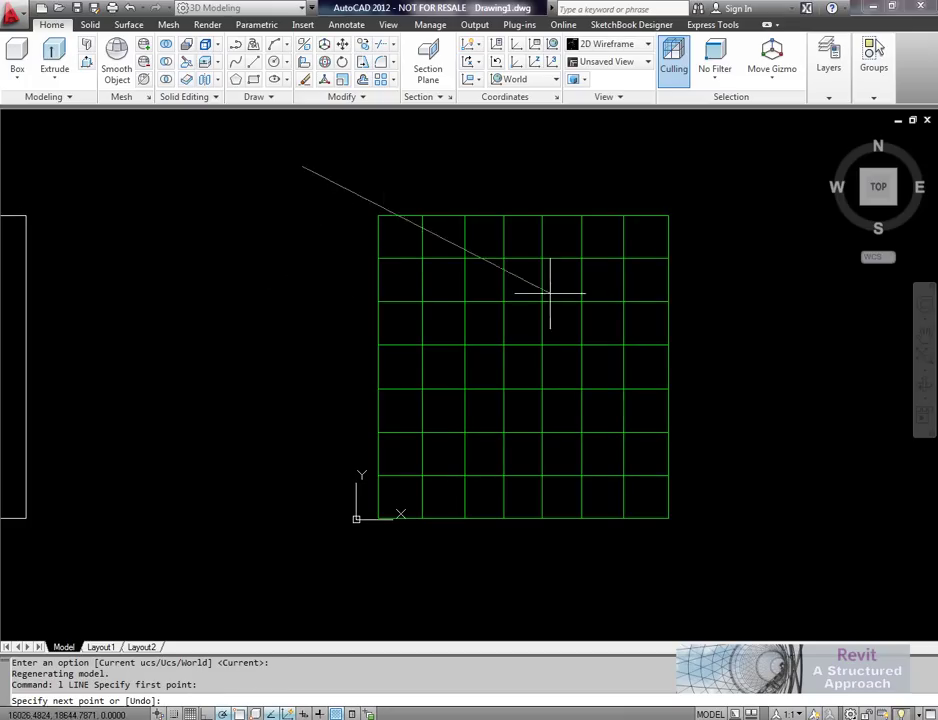
{"action": "left_click", "coordinate": [711, 573]}
{"action": "key", "text": "Escape"}
Move the diagonal line about 1759 along the positive X axis.
{"action": "middle_click_drag", "start_coordinate": [714, 537], "coordinate": [721, 530]}
{"action": "type", "text": "m"}
{"action": "key", "text": "Return"}
{"action": "left_click", "coordinate": [739, 565]}
{"action": "left_click", "coordinate": [695, 559]}
{"action": "key", "text": "Return"}
{"action": "left_click", "coordinate": [630, 563]}
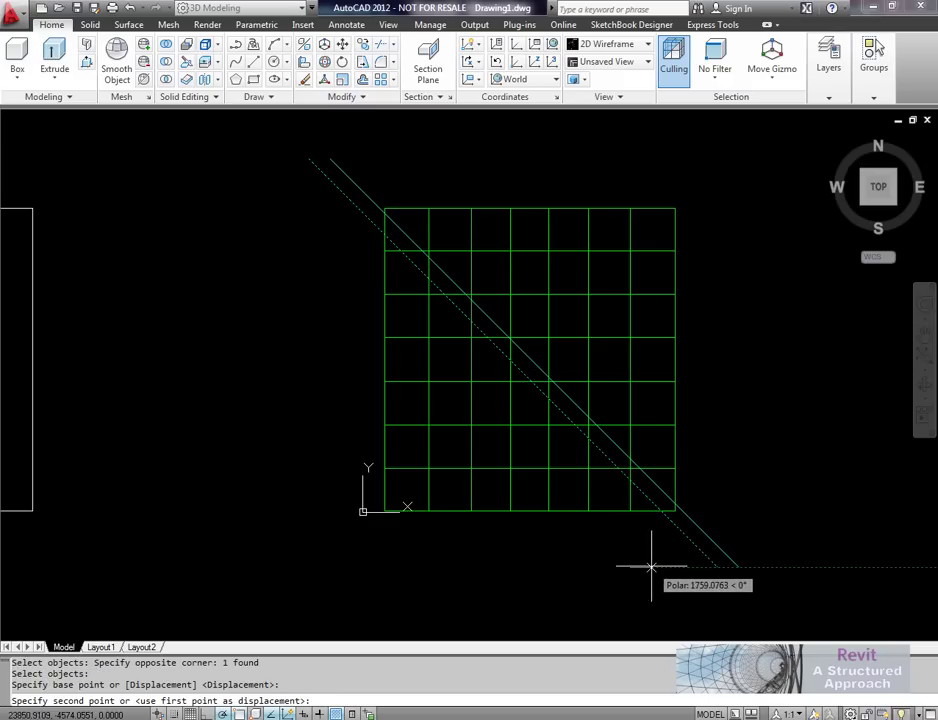
{"action": "left_click", "coordinate": [652, 567]}
{"action": "key", "text": "Escape"}
{"action": "key", "text": "Escape"}
Offset the diagonal line three times at 3000 spacing toward the surface's upper-right corner.
{"action": "middle_click_drag", "start_coordinate": [691, 482], "coordinate": [641, 490]}
{"action": "type", "text": "o"}
{"action": "key", "text": "Return"}
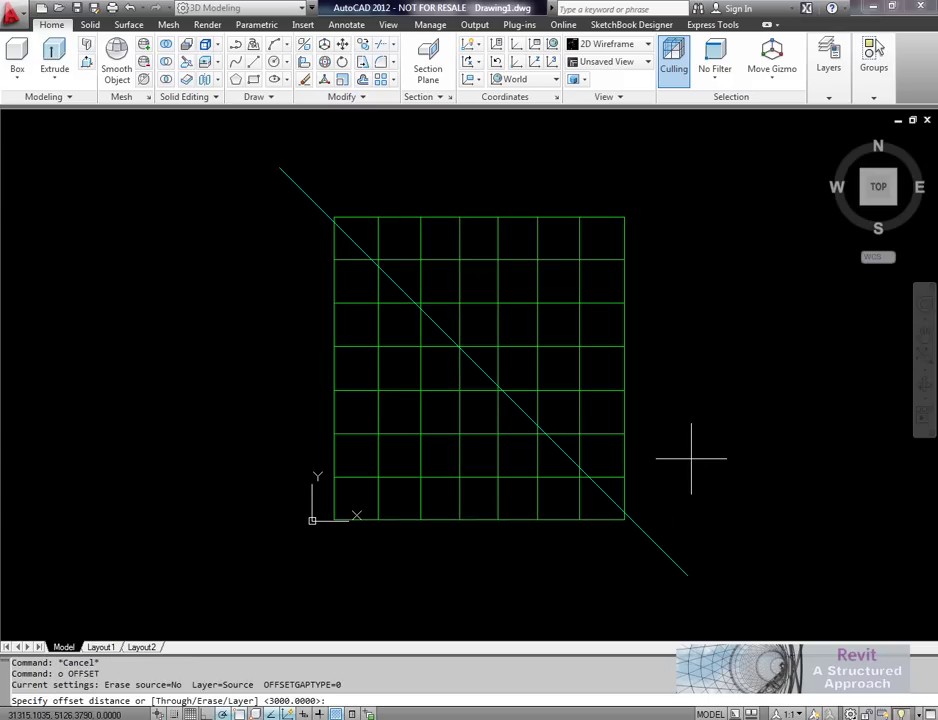
{"action": "key", "text": "Return"}
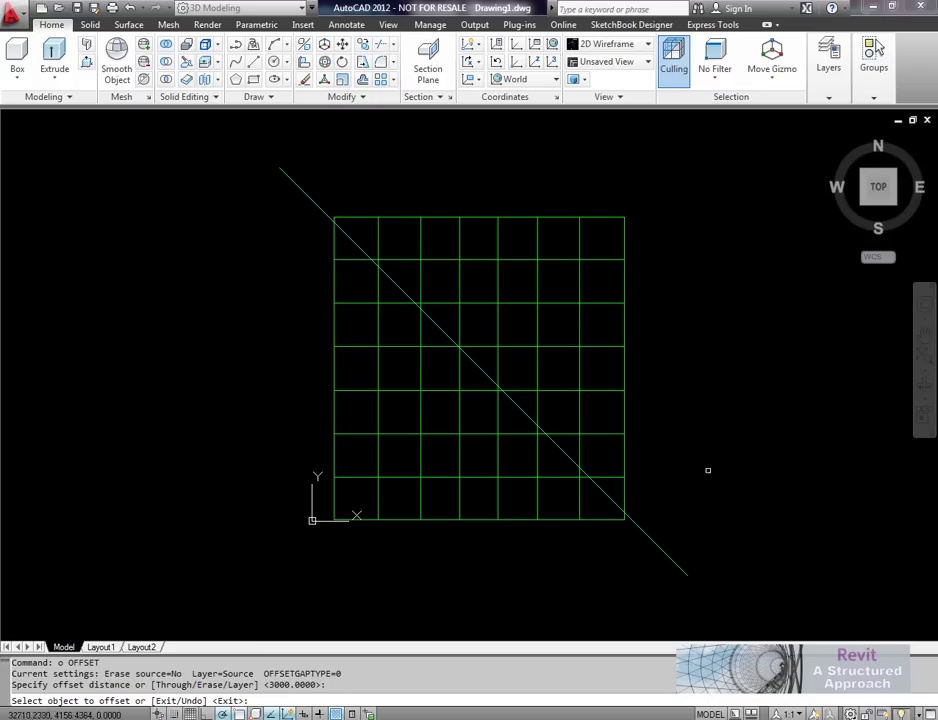
{"action": "left_click", "coordinate": [655, 543]}
{"action": "left_click", "coordinate": [691, 486]}
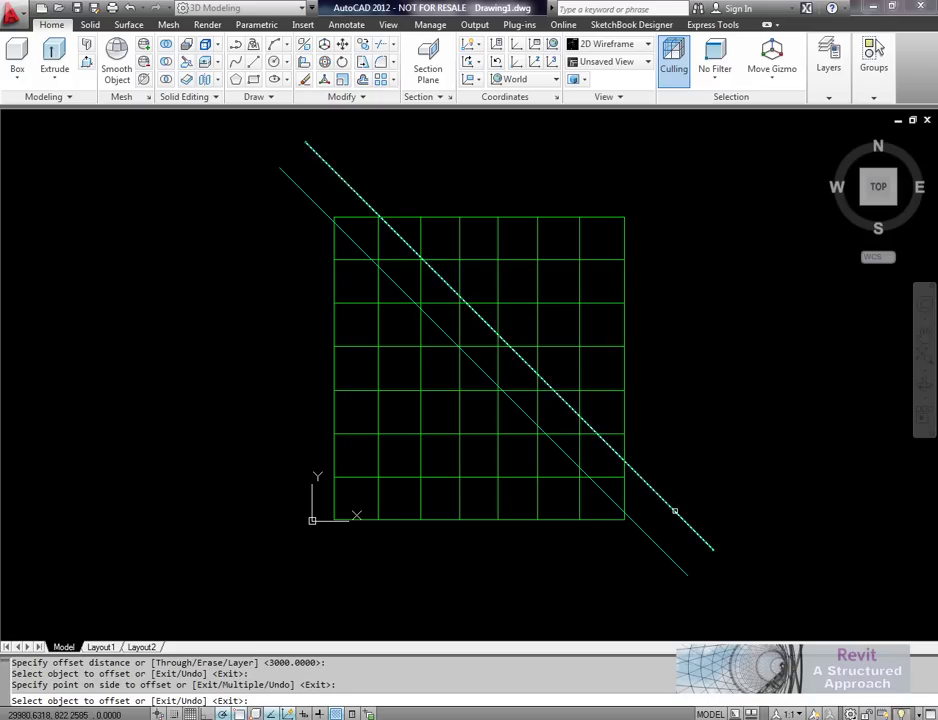
{"action": "left_click", "coordinate": [674, 509]}
{"action": "type", "text": "m"}
{"action": "key", "text": "Return"}
{"action": "left_click", "coordinate": [728, 438]}
{"action": "left_click", "coordinate": [744, 420]}
{"action": "key", "text": "Escape"}
Offset the original diagonal line five times at 3000 spacing toward the surface's lower-left corner, using the Multiple option.
{"action": "key", "text": "Return"}
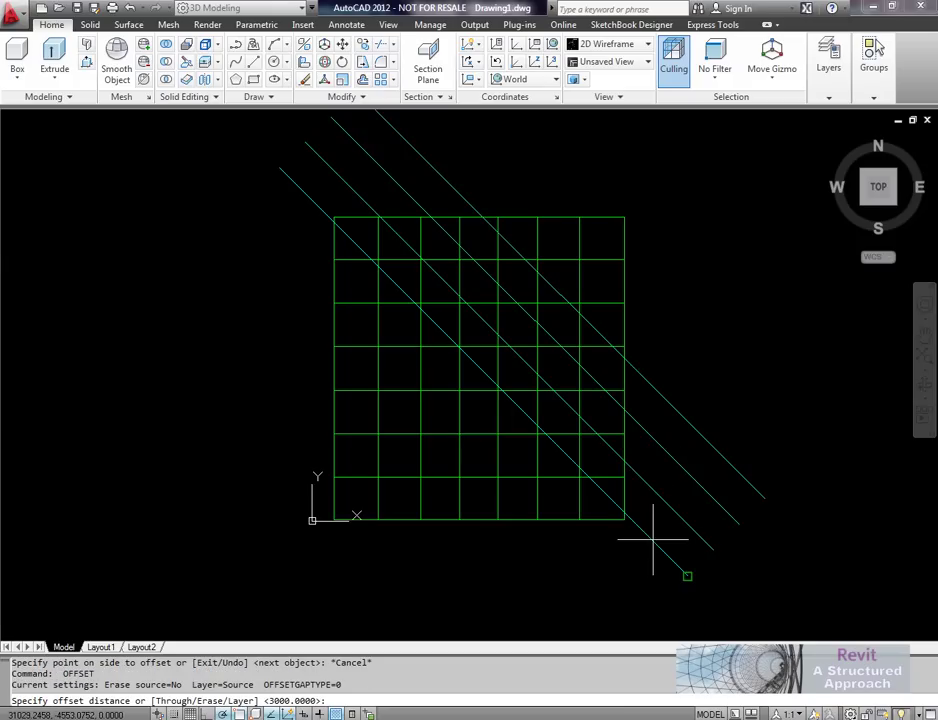
{"action": "key", "text": "Return"}
{"action": "left_click", "coordinate": [653, 540]}
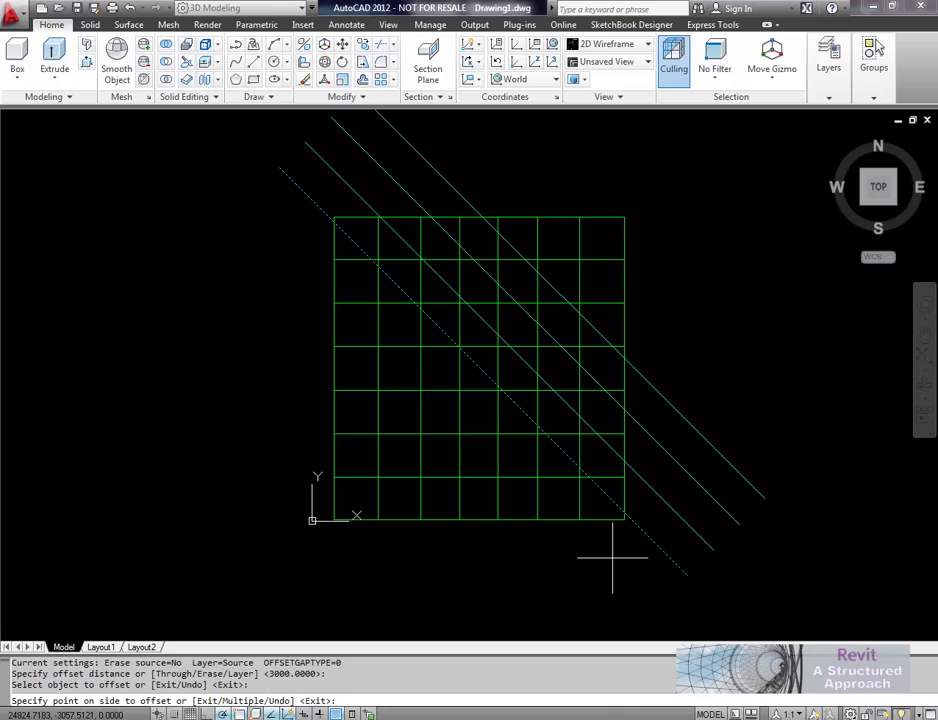
{"action": "type", "text": "m"}
{"action": "key", "text": "Return"}
{"action": "left_click", "coordinate": [570, 570]}
{"action": "left_click", "coordinate": [477, 565]}
{"action": "left_click", "coordinate": [420, 568]}
{"action": "left_click", "coordinate": [361, 572]}
{"action": "left_click", "coordinate": [356, 574]}
{"action": "key", "text": "Escape"}
{"action": "key", "text": "Escape"}
{"action": "middle_click_drag", "start_coordinate": [299, 411], "coordinate": [307, 410]}
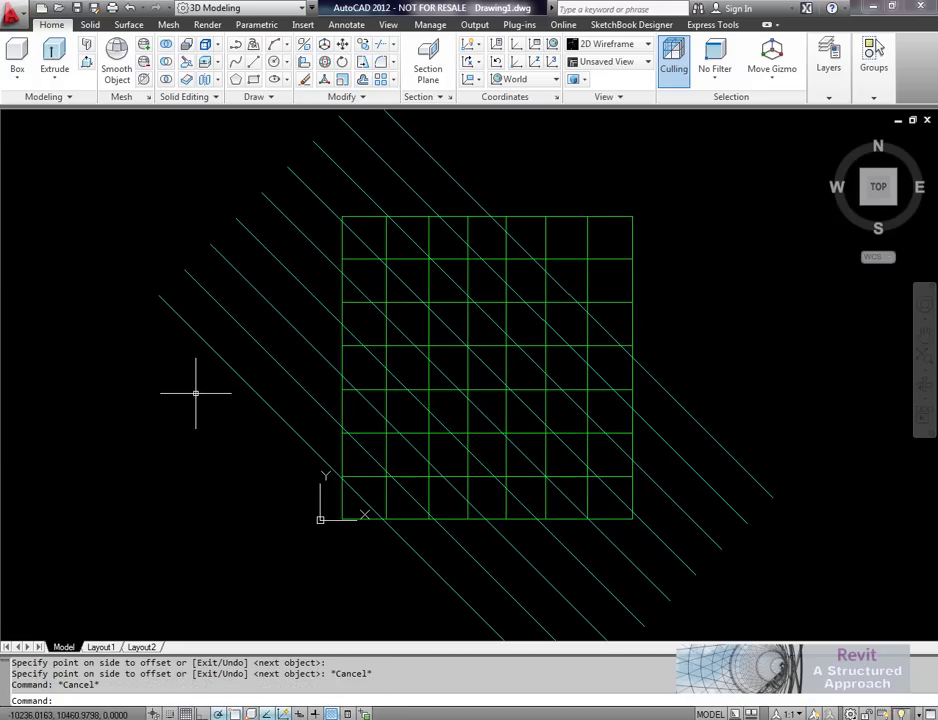
Draw a 45° line about 45,500 long through the surface's lower-left and upper-right corners, extending beyond both.
{"action": "left_click", "coordinate": [291, 561]}
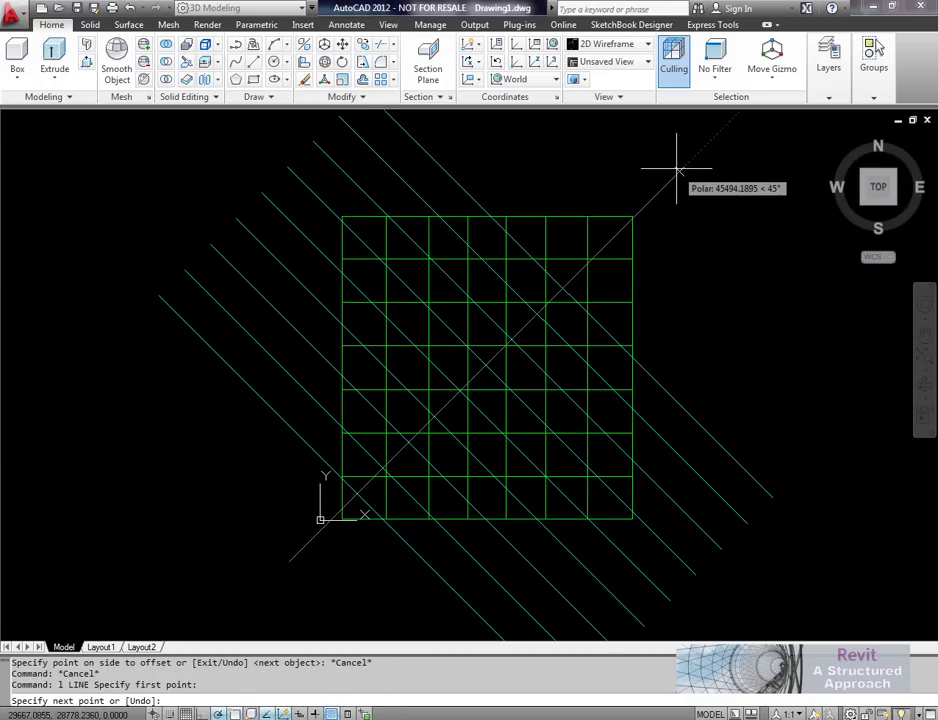
{"action": "left_click", "coordinate": [679, 169]}
{"action": "key", "text": "Escape"}
{"action": "key", "text": "Escape"}
{"action": "key", "text": "Escape"}
Offset the 45° line four times at 3000 spacing toward the surface's lower-right corner, using the Multiple option.
{"action": "middle_click_drag", "start_coordinate": [689, 270], "coordinate": [699, 270]}
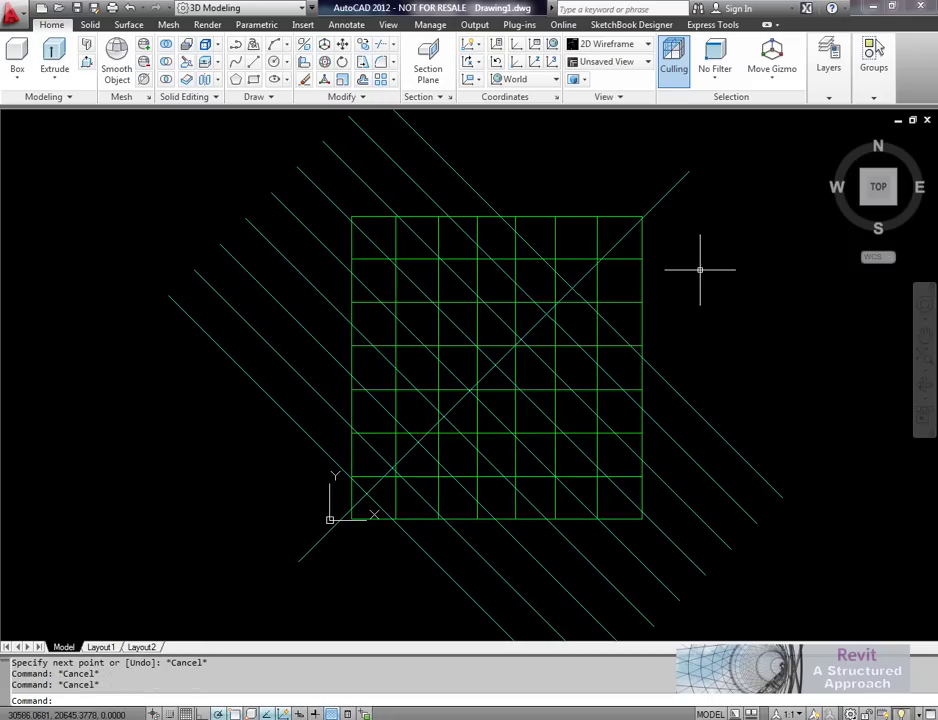
{"action": "type", "text": "o"}
{"action": "key", "text": "Return"}
{"action": "key", "text": "Return"}
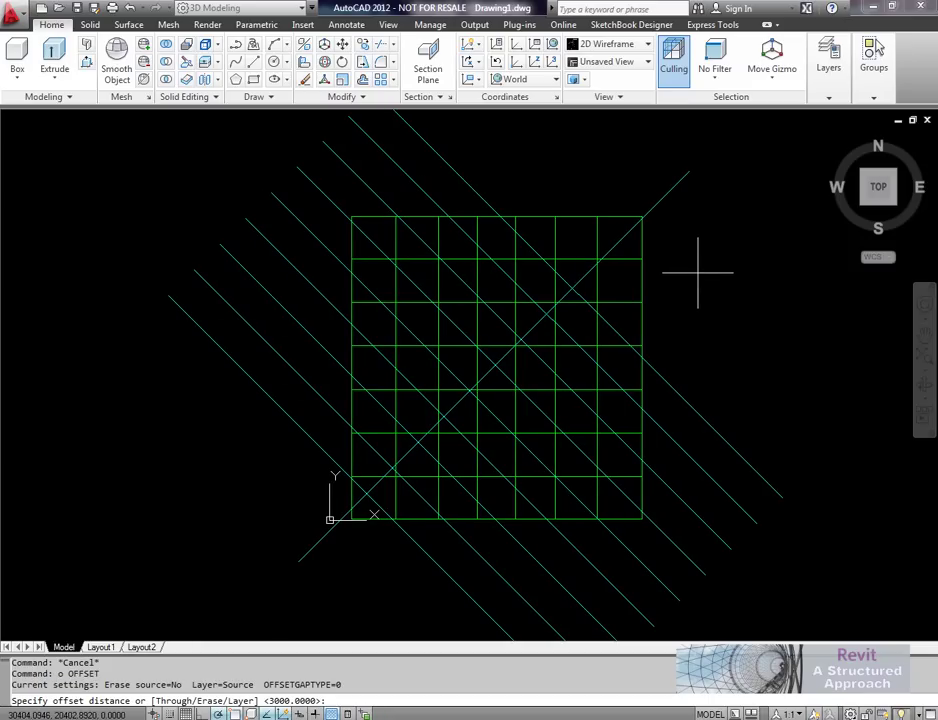
{"action": "key", "text": "Return"}
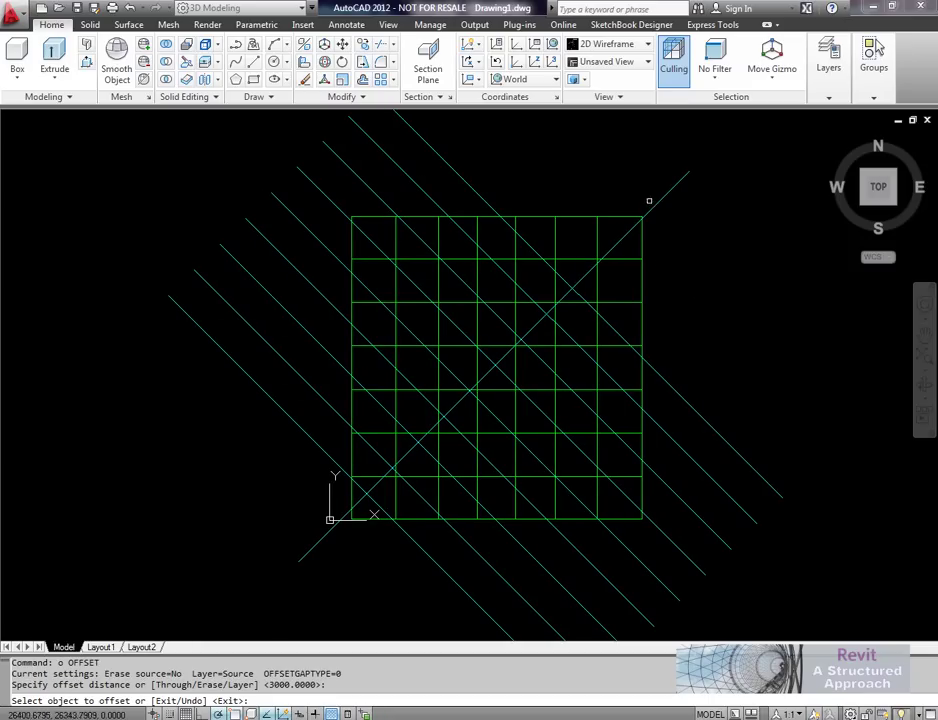
{"action": "left_click", "coordinate": [661, 199]}
{"action": "type", "text": "m"}
{"action": "key", "text": "Return"}
{"action": "left_click", "coordinate": [742, 298]}
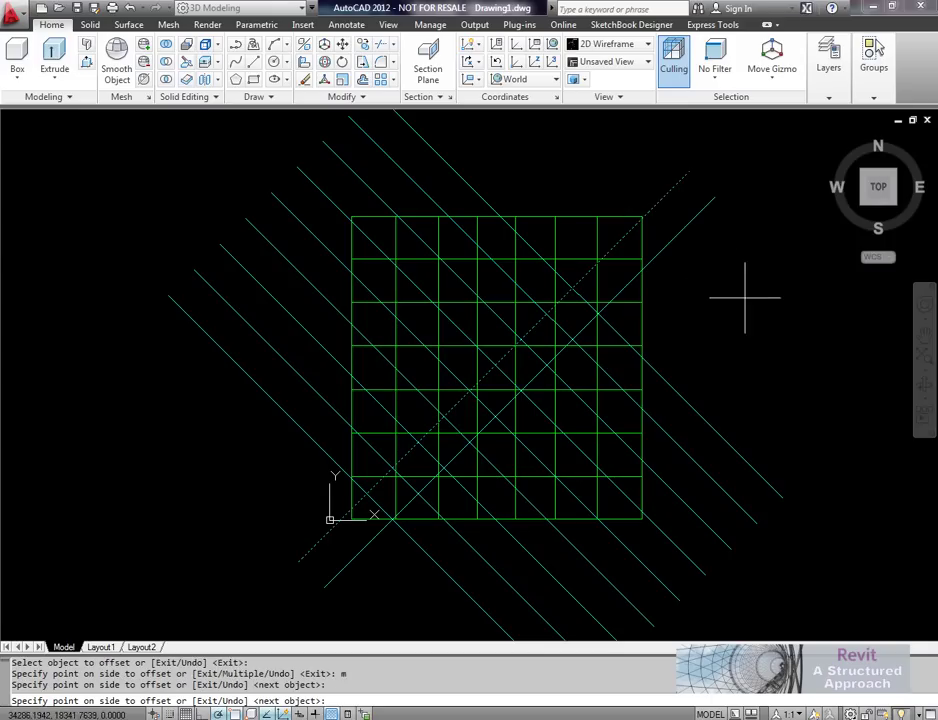
{"action": "left_click", "coordinate": [758, 318]}
{"action": "left_click", "coordinate": [767, 332]}
{"action": "left_click", "coordinate": [784, 360]}
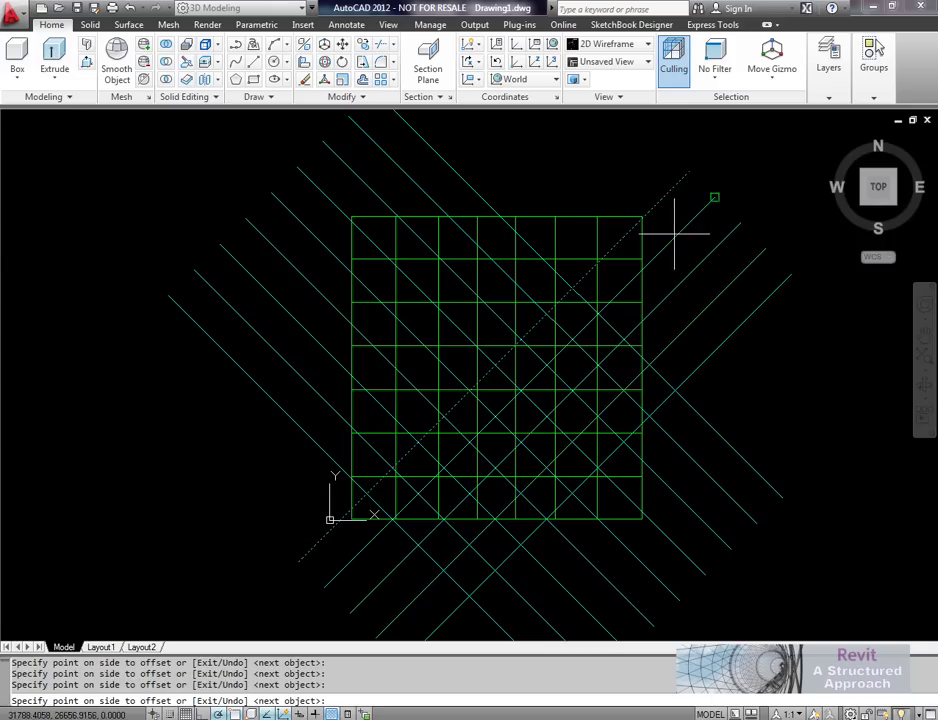
{"action": "key", "text": "Return"}
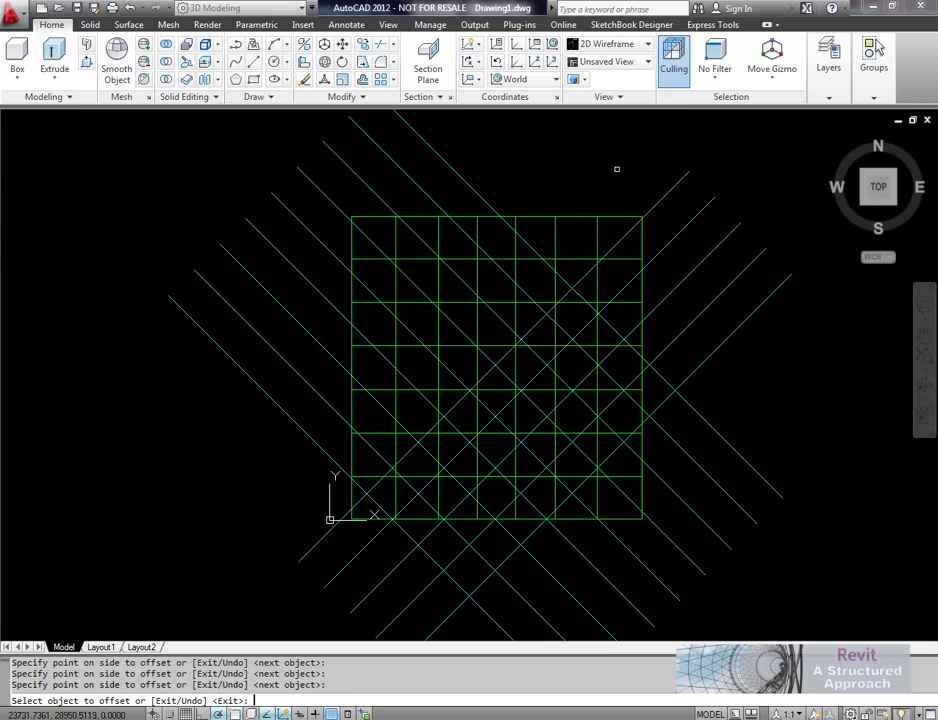
Offset the original 45° line four times at 3000 spacing toward the surface's upper-left corner.
{"action": "left_click", "coordinate": [666, 195]}
{"action": "left_click", "coordinate": [576, 153]}
{"action": "left_click", "coordinate": [505, 133]}
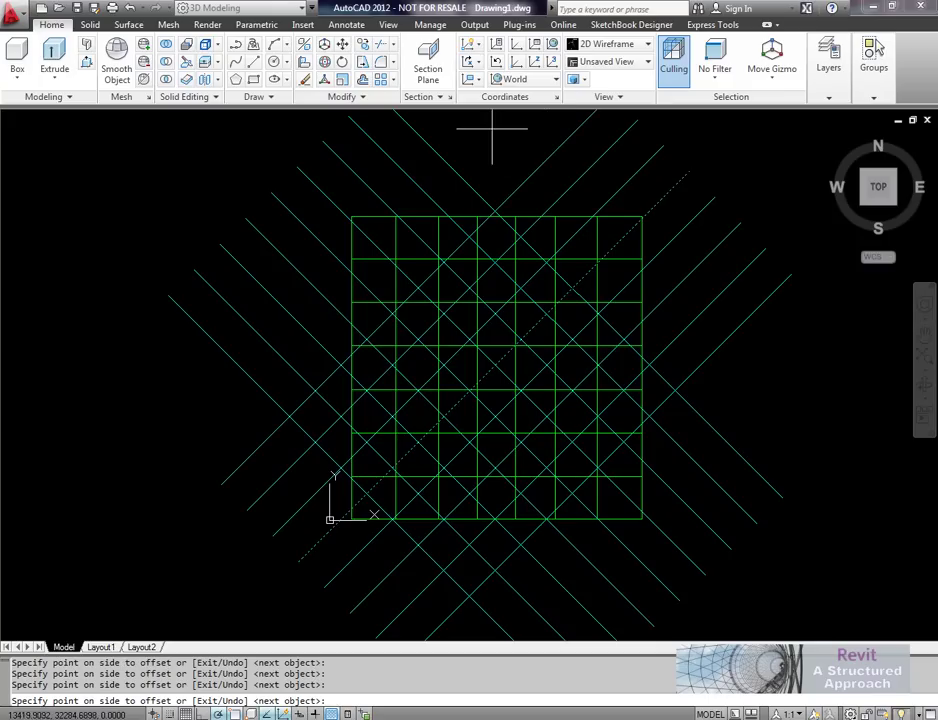
{"action": "key", "text": "Escape"}
Project all the flat diagonal lines onto the lofted surface using the Project to UCS option.
{"action": "scroll", "coordinate": [544, 184], "scroll_direction": "down", "scroll_amount": 2}
{"action": "middle_click_drag", "start_coordinate": [549, 339], "coordinate": [613, 193], "text": "shift"}
{"action": "scroll", "coordinate": [549, 352], "scroll_direction": "up", "scroll_amount": 5}
{"action": "scroll", "coordinate": [522, 333], "scroll_direction": "down", "scroll_amount": 5}
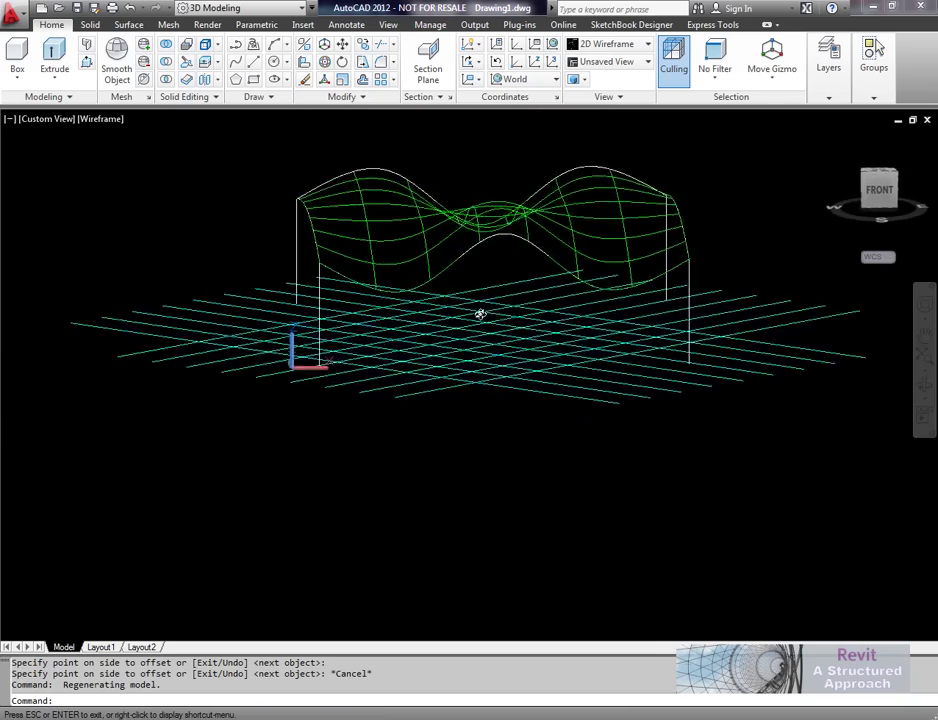
{"action": "mouse_move", "coordinate": [471, 312]}
{"action": "middle_mouse_down", "text": "shift"}
{"action": "mouse_move", "coordinate": [454, 312]}
{"action": "mouse_move", "coordinate": [452, 343]}
{"action": "mouse_move", "coordinate": [421, 342]}
{"action": "mouse_move", "coordinate": [505, 352]}
{"action": "mouse_move", "coordinate": [549, 343]}
{"action": "mouse_move", "coordinate": [540, 339]}
{"action": "mouse_move", "coordinate": [527, 354]}
{"action": "middle_mouse_up", "text": "shift"}
{"action": "middle_click_drag", "start_coordinate": [527, 354], "coordinate": [557, 354], "text": "shift"}
{"action": "left_click", "coordinate": [130, 25]}
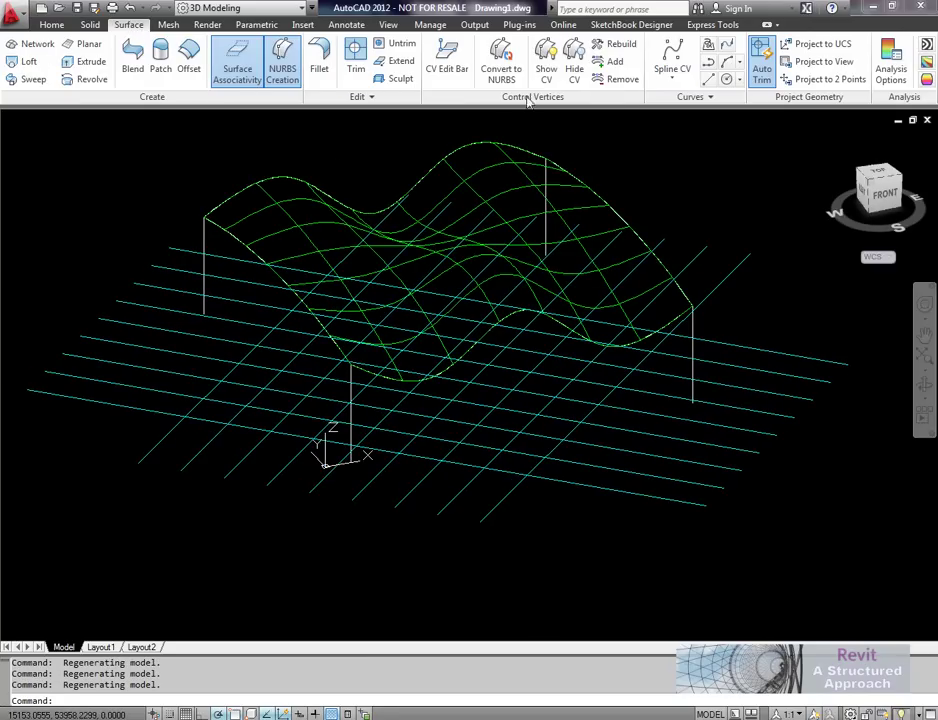
{"action": "middle_click_drag", "start_coordinate": [649, 135], "coordinate": [633, 146]}
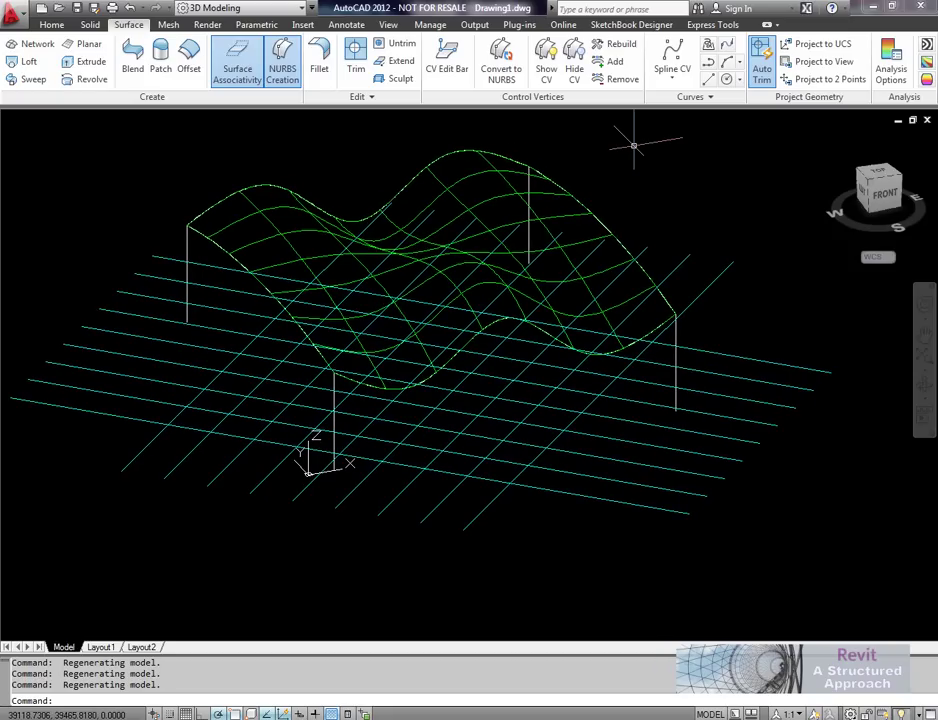
{"action": "left_click", "coordinate": [833, 45]}
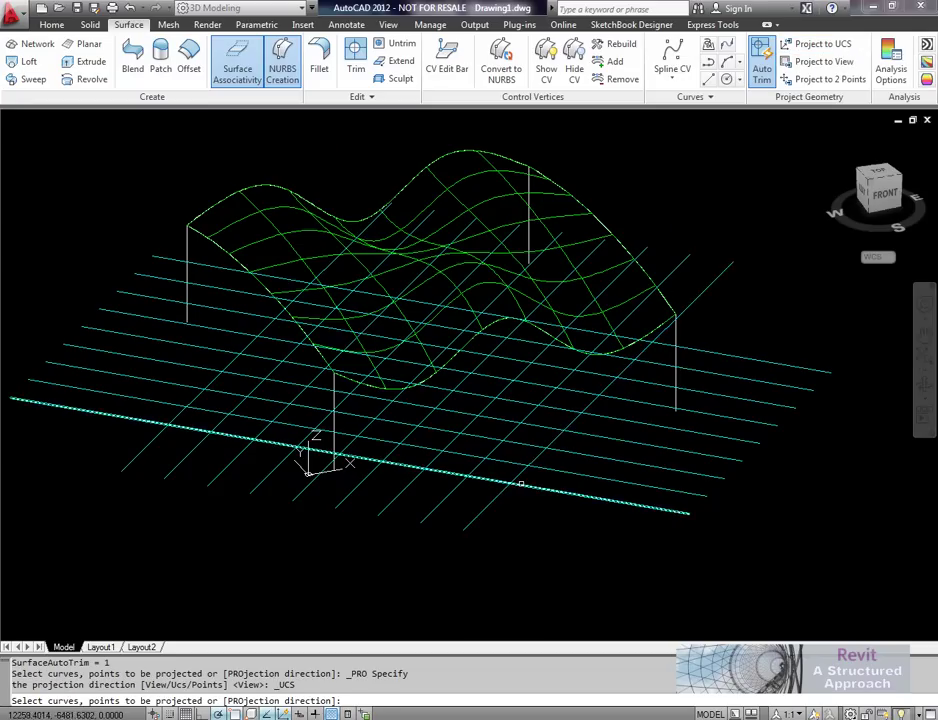
{"action": "middle_click_drag", "start_coordinate": [350, 420], "coordinate": [460, 454], "text": "shift"}
{"action": "left_click", "coordinate": [481, 483]}
{"action": "left_click", "coordinate": [396, 320]}
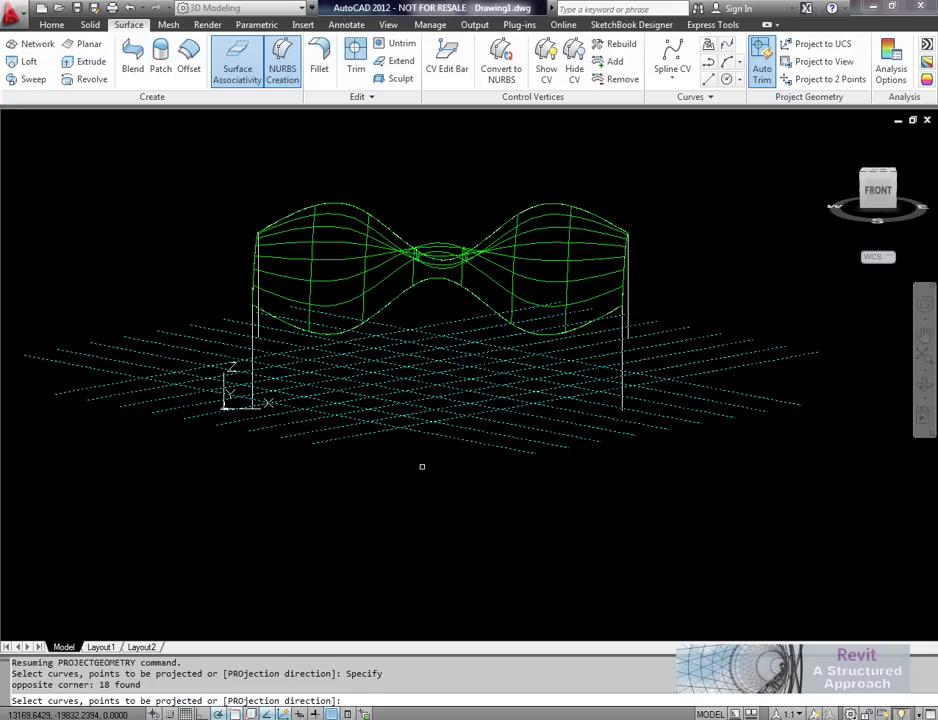
{"action": "key", "text": "Return"}
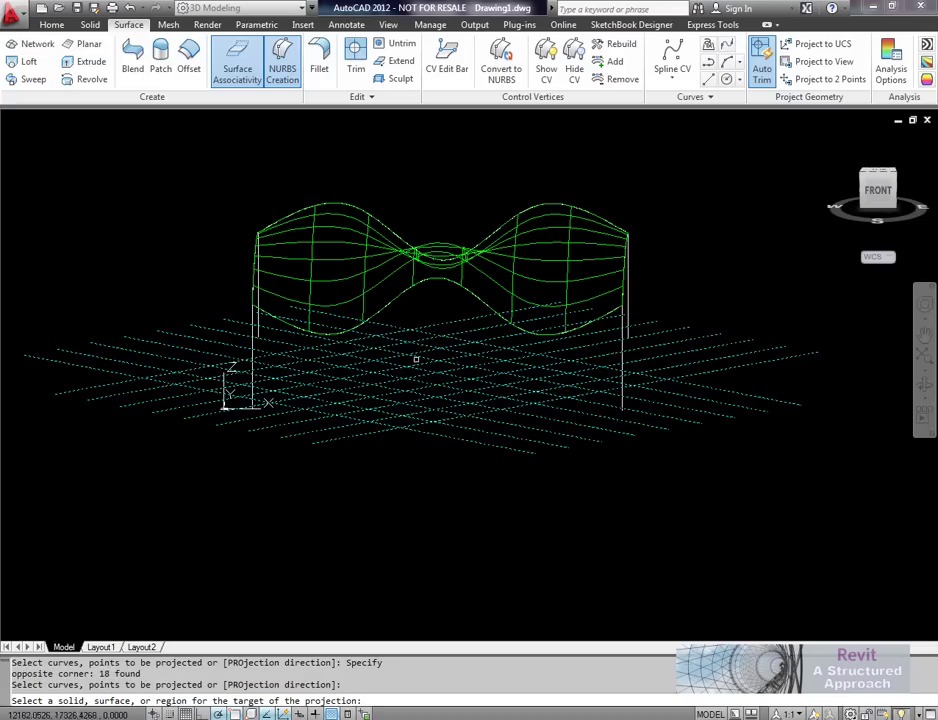
{"action": "left_click", "coordinate": [411, 277]}
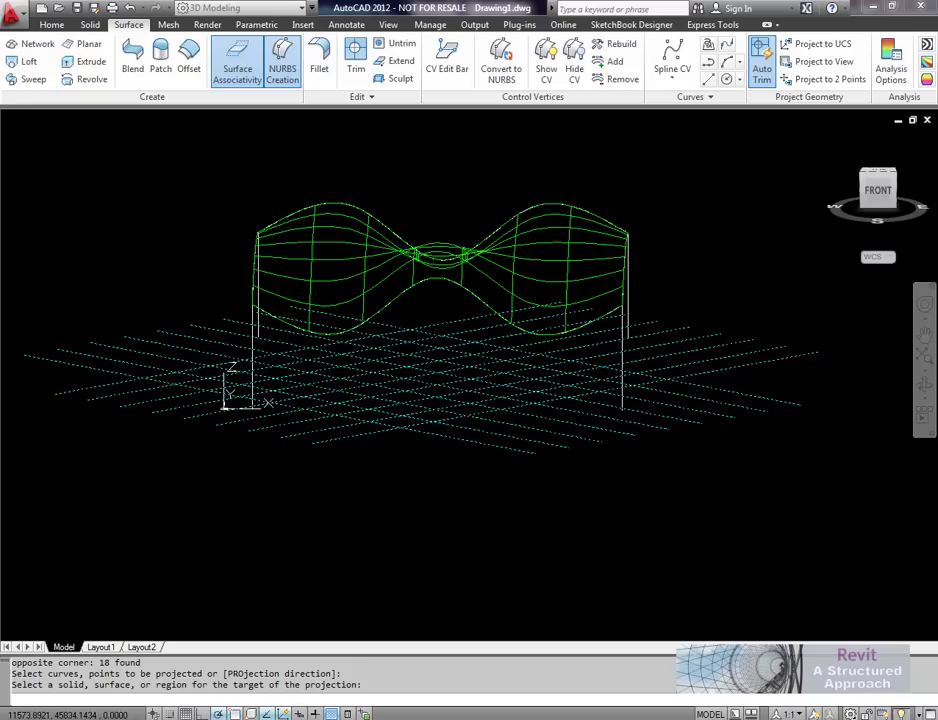
Erase all the flat diagonal lines beneath the surface, keeping the projected curves.
{"action": "left_click", "coordinate": [471, 488]}
{"action": "left_click", "coordinate": [407, 323]}
{"action": "key", "text": "Delete"}
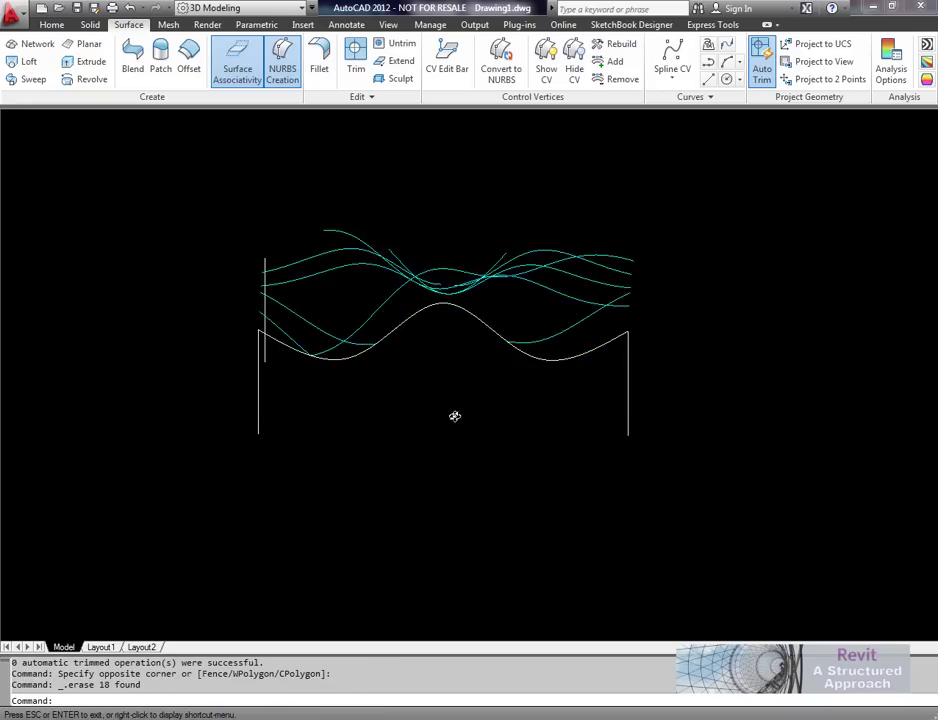
Turn off the WIRES layer to hide the lofted surface.
{"action": "middle_click_drag", "start_coordinate": [465, 429], "coordinate": [570, 467], "text": "shift"}
{"action": "scroll", "coordinate": [513, 345], "scroll_direction": "up", "scroll_amount": 2}
{"action": "middle_click_drag", "start_coordinate": [521, 366], "coordinate": [566, 440]}
{"action": "scroll", "coordinate": [473, 327], "scroll_direction": "down", "scroll_amount": 2}
{"action": "scroll", "coordinate": [473, 329], "scroll_direction": "up", "scroll_amount": 2}
{"action": "middle_click_drag", "start_coordinate": [473, 329], "coordinate": [450, 341]}
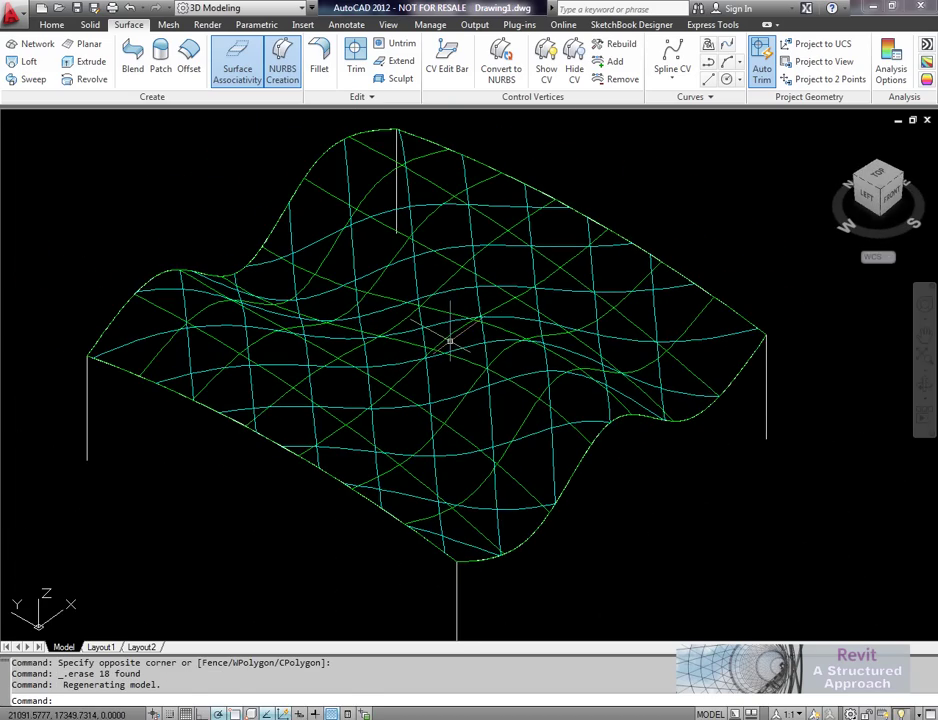
{"action": "left_click", "coordinate": [53, 25]}
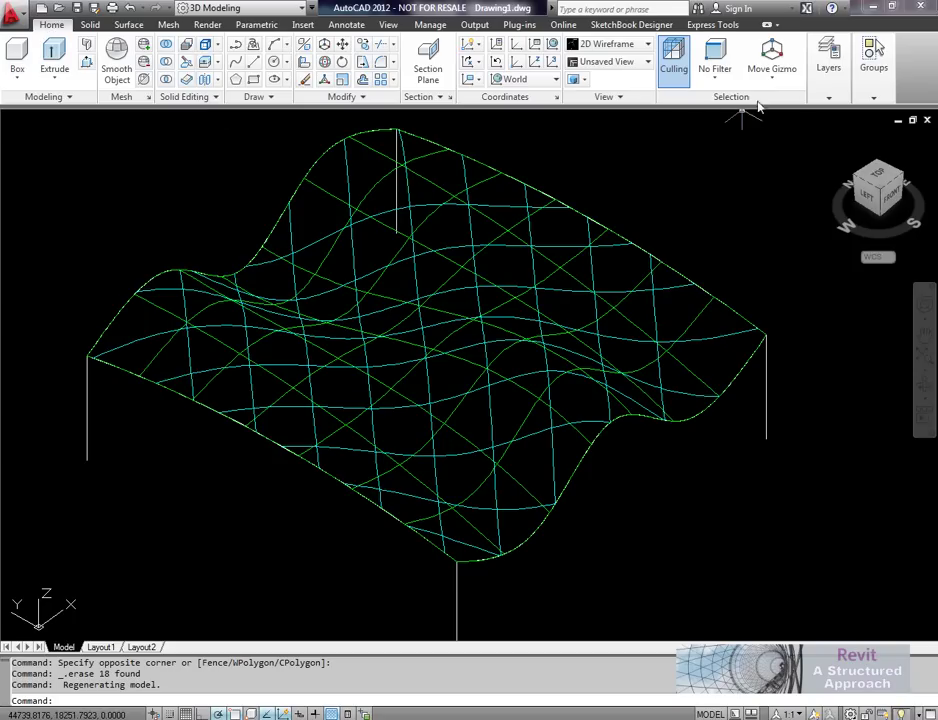
{"action": "left_click", "coordinate": [828, 62]}
{"action": "left_click", "coordinate": [830, 148]}
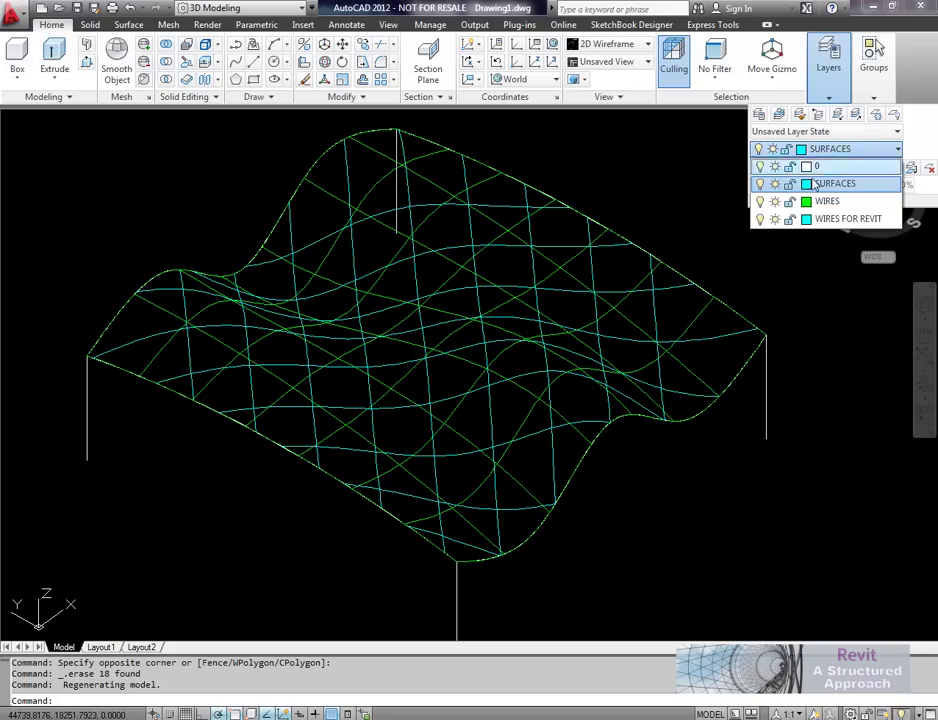
{"action": "left_click", "coordinate": [760, 201]}
{"action": "left_click", "coordinate": [636, 192]}
{"action": "key", "text": "Escape"}
Examine the projected curve grid and its crossings from several angles and close up.
{"action": "middle_click_drag", "start_coordinate": [647, 347], "coordinate": [553, 314], "text": "shift"}
{"action": "scroll", "coordinate": [488, 339], "scroll_direction": "up", "scroll_amount": 2}
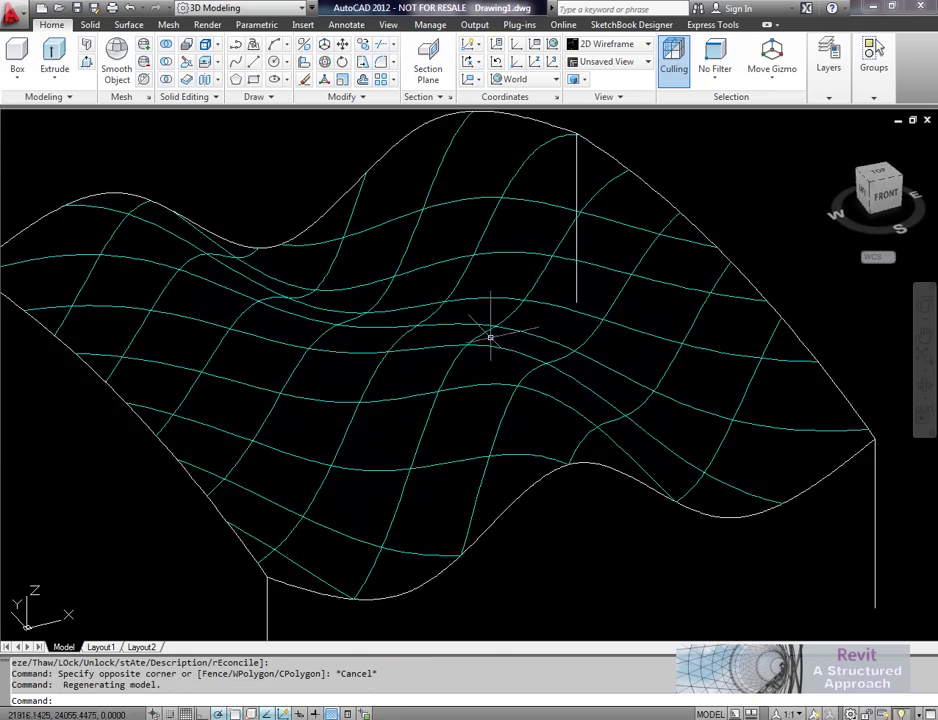
{"action": "middle_click_drag", "start_coordinate": [496, 334], "coordinate": [465, 316]}
{"action": "middle_click_drag", "start_coordinate": [531, 306], "coordinate": [477, 295], "text": "shift"}
{"action": "scroll", "coordinate": [490, 358], "scroll_direction": "up", "scroll_amount": 3}
{"action": "scroll", "coordinate": [493, 356], "scroll_direction": "up", "scroll_amount": 2}
{"action": "middle_click_drag", "start_coordinate": [496, 352], "coordinate": [317, 369], "text": "shift"}
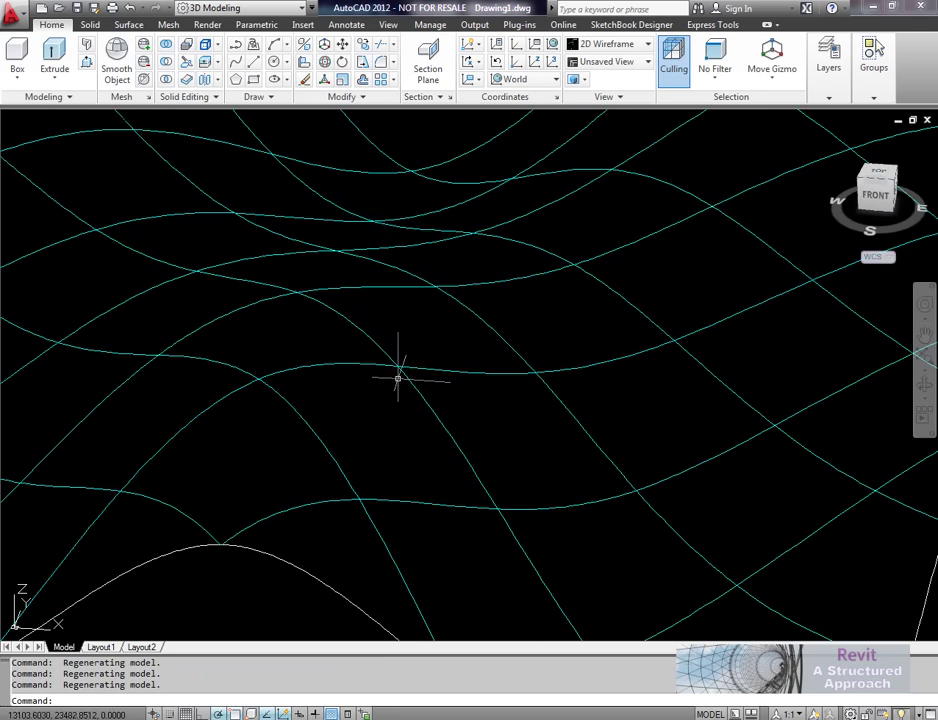
{"action": "scroll", "coordinate": [366, 340], "scroll_direction": "down", "scroll_amount": 5}
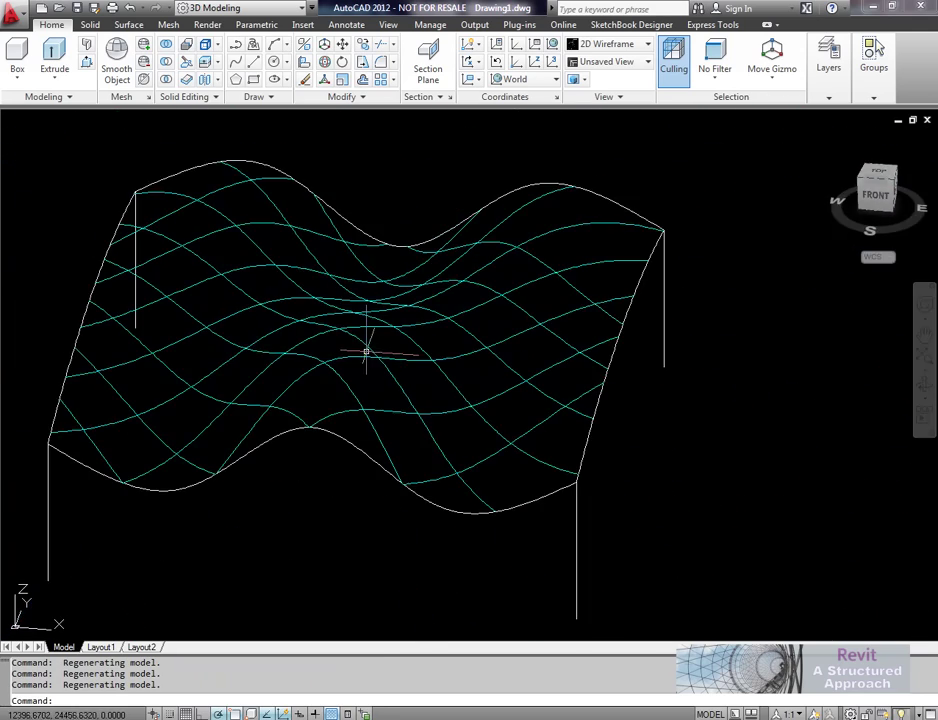
{"action": "middle_click_drag", "start_coordinate": [368, 345], "coordinate": [456, 331], "text": "shift"}
Set the running object snaps to Intersection only.
{"action": "key", "text": "Return"}
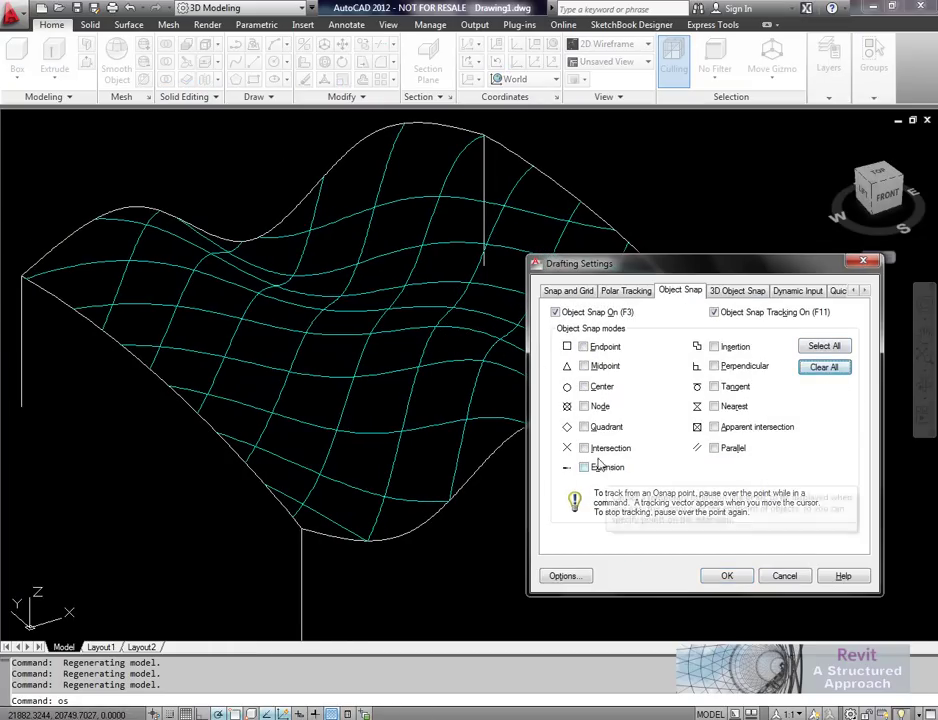
{"action": "left_click", "coordinate": [603, 455]}
{"action": "left_click", "coordinate": [733, 578]}
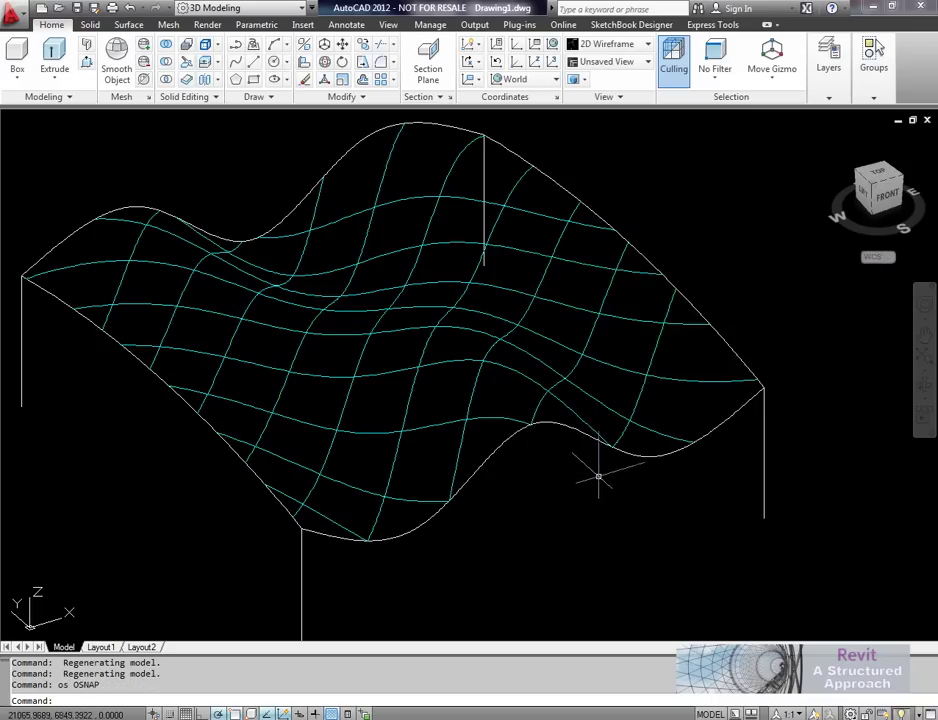
Make WIRES FOR REVIT the current layer.
{"action": "middle_click_drag", "start_coordinate": [603, 473], "coordinate": [508, 258], "text": "shift"}
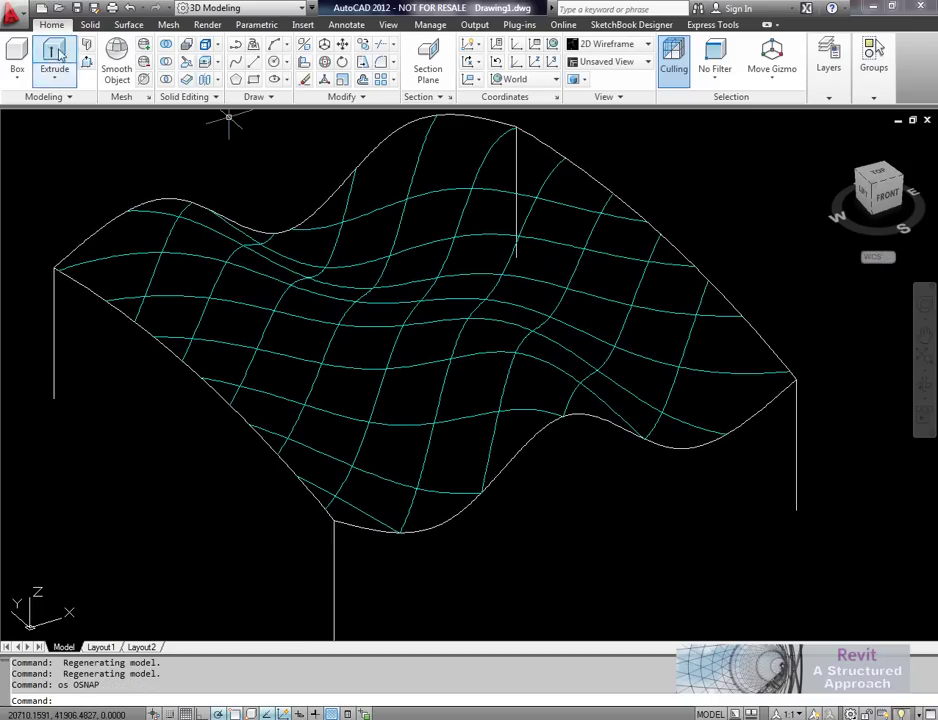
{"action": "left_click", "coordinate": [846, 97]}
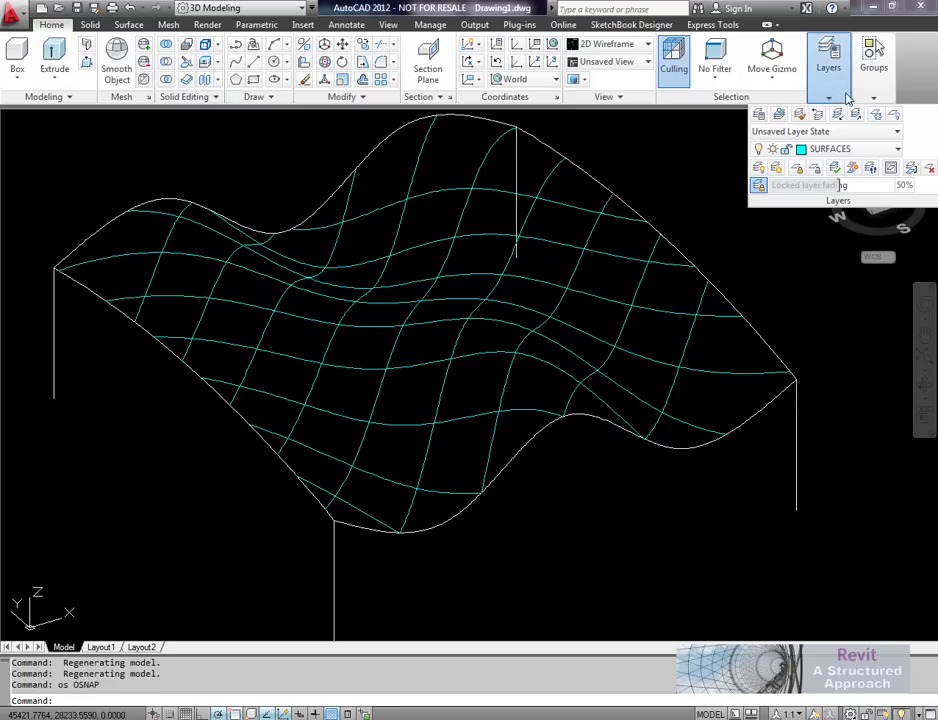
{"action": "left_click", "coordinate": [855, 149]}
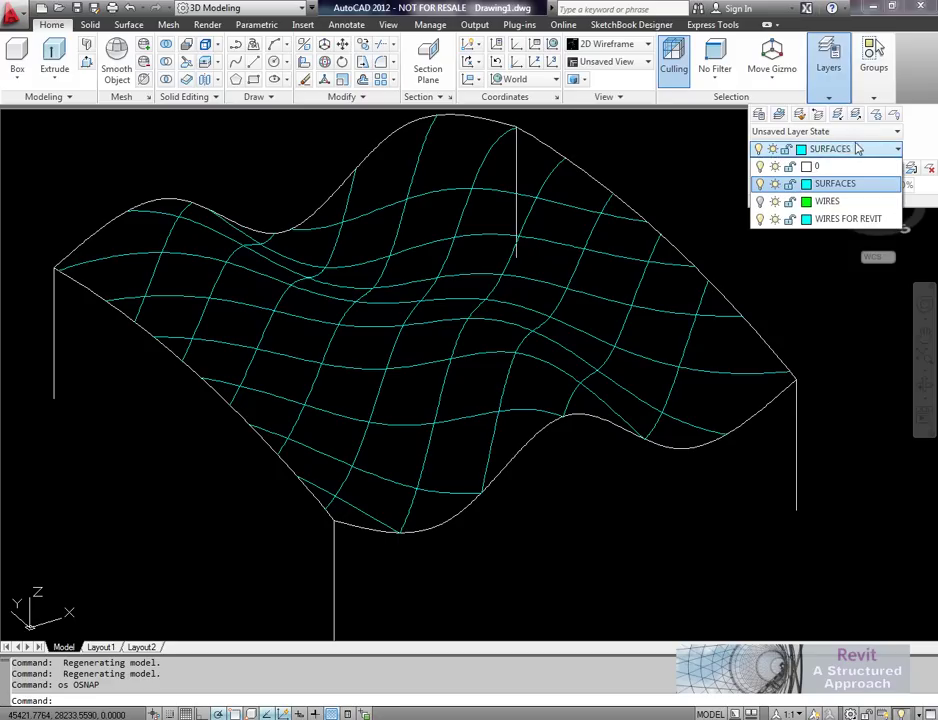
{"action": "left_click", "coordinate": [845, 219]}
Draw a closed four-sided outline of straight lines between the intersections of one grid cell near the roof's right side.
{"action": "middle_click_drag", "start_coordinate": [779, 163], "coordinate": [689, 212]}
{"action": "left_click", "coordinate": [573, 352]}
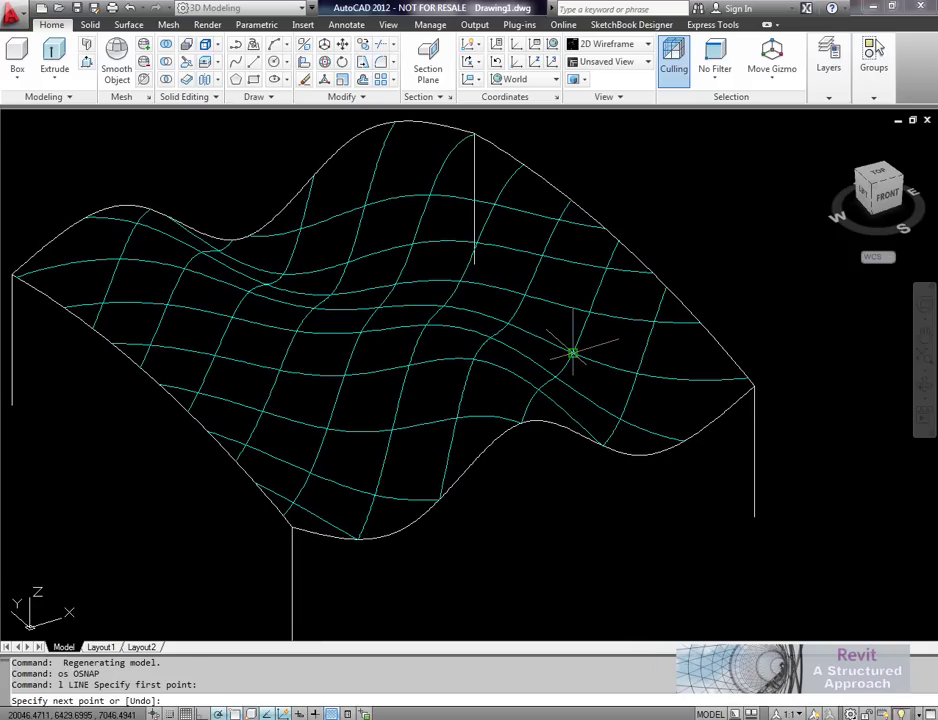
{"action": "left_click", "coordinate": [590, 313]}
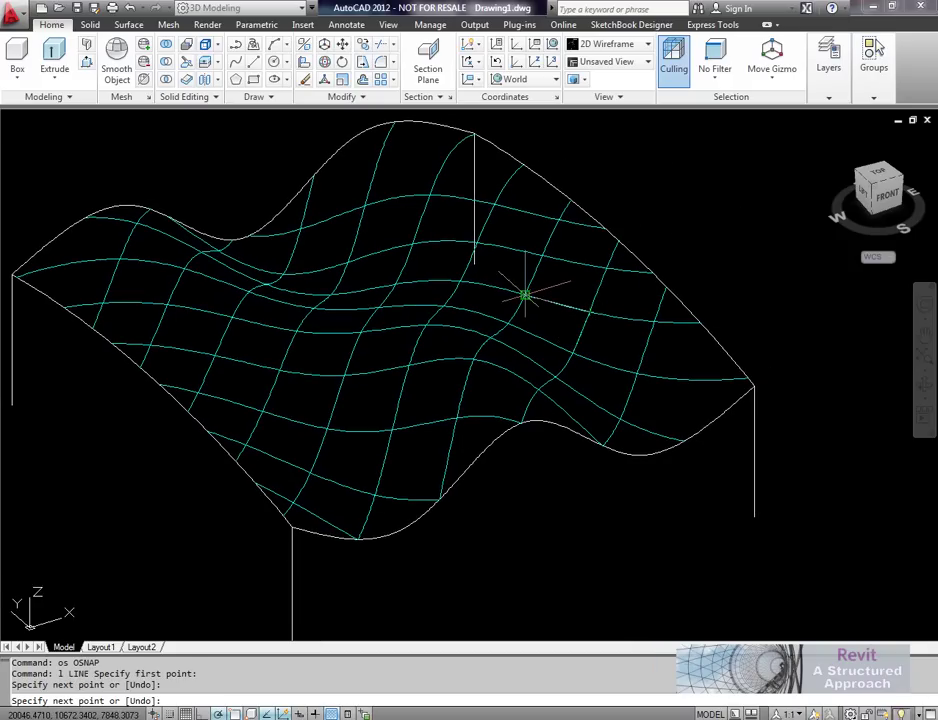
{"action": "left_click", "coordinate": [525, 295]}
{"action": "left_click", "coordinate": [509, 322]}
{"action": "left_click", "coordinate": [573, 352]}
{"action": "key", "text": "Escape"}
Outline the adjoining grid cell with three straight lines between its intersections, sharing one side with the first outline.
{"action": "scroll", "coordinate": [603, 336], "scroll_direction": "up", "scroll_amount": 4}
{"action": "middle_click_drag", "start_coordinate": [581, 330], "coordinate": [597, 390], "text": "shift"}
{"action": "key", "text": "Return"}
{"action": "left_click", "coordinate": [531, 290]}
{"action": "left_click", "coordinate": [389, 223]}
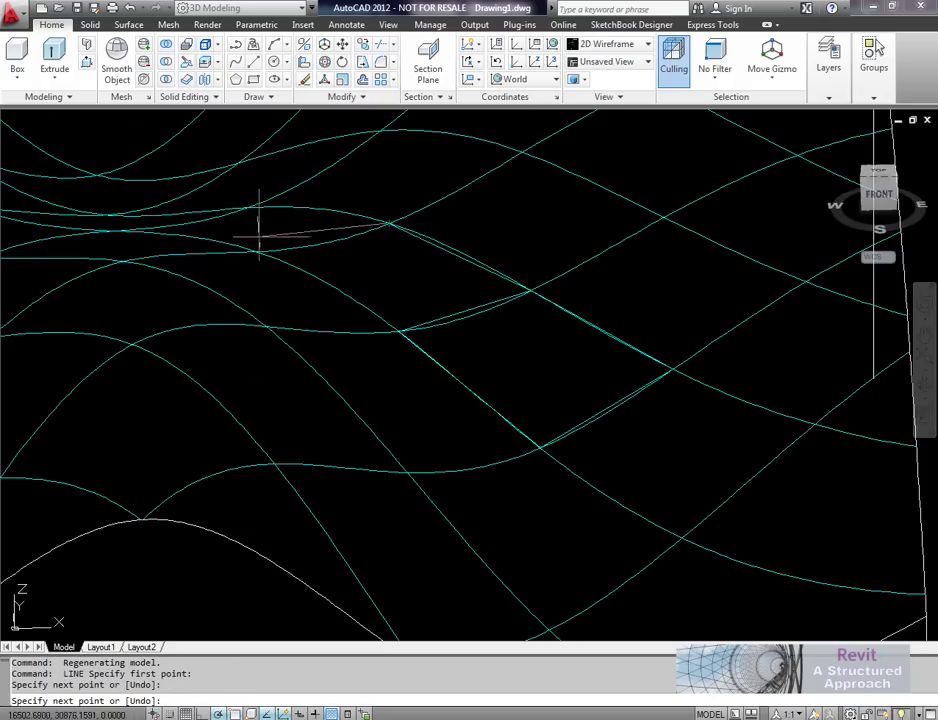
{"action": "left_click", "coordinate": [255, 250]}
{"action": "left_click", "coordinate": [401, 330]}
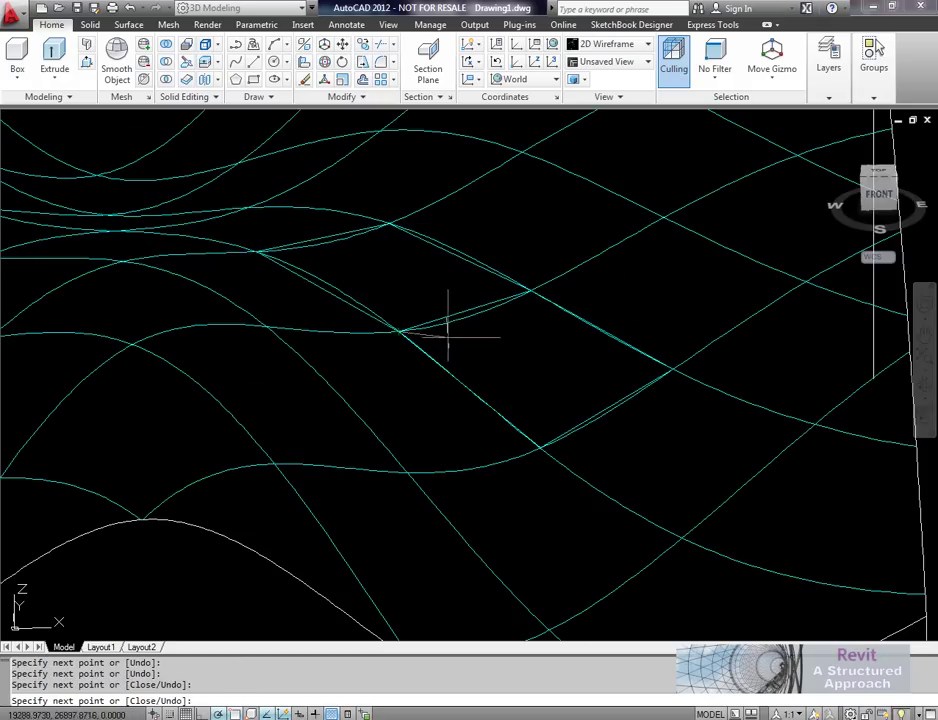
{"action": "key", "text": "Escape"}
Turn off the SURFACES layer to isolate the straight cell outlines and the roof's boundary wires.
{"action": "scroll", "coordinate": [534, 350], "scroll_direction": "down", "scroll_amount": 5}
{"action": "middle_click_drag", "start_coordinate": [536, 345], "coordinate": [571, 370], "text": "shift"}
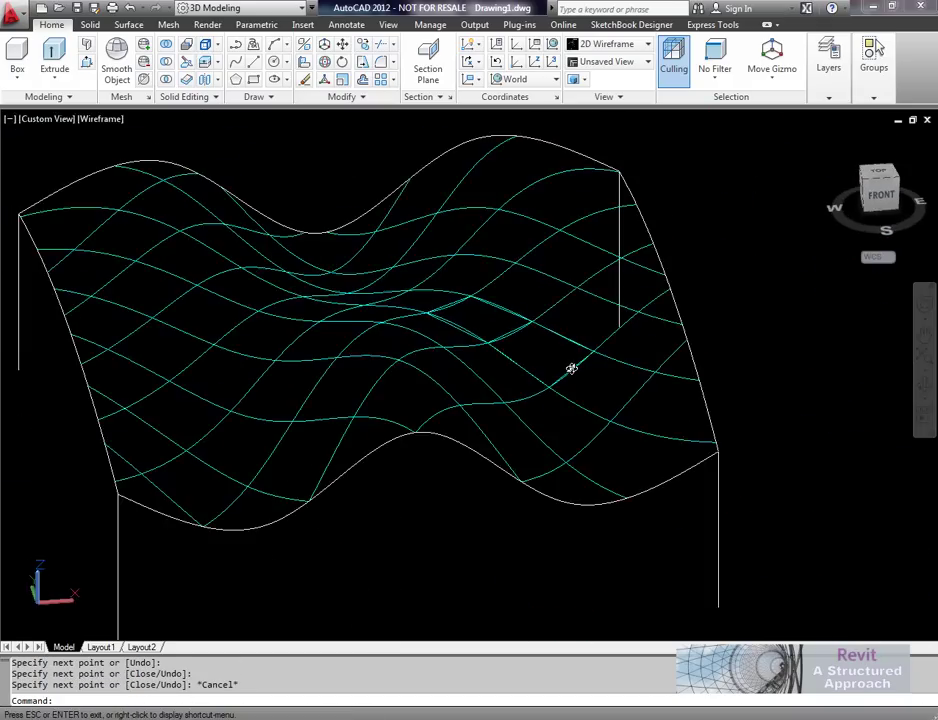
{"action": "left_click", "coordinate": [828, 62]}
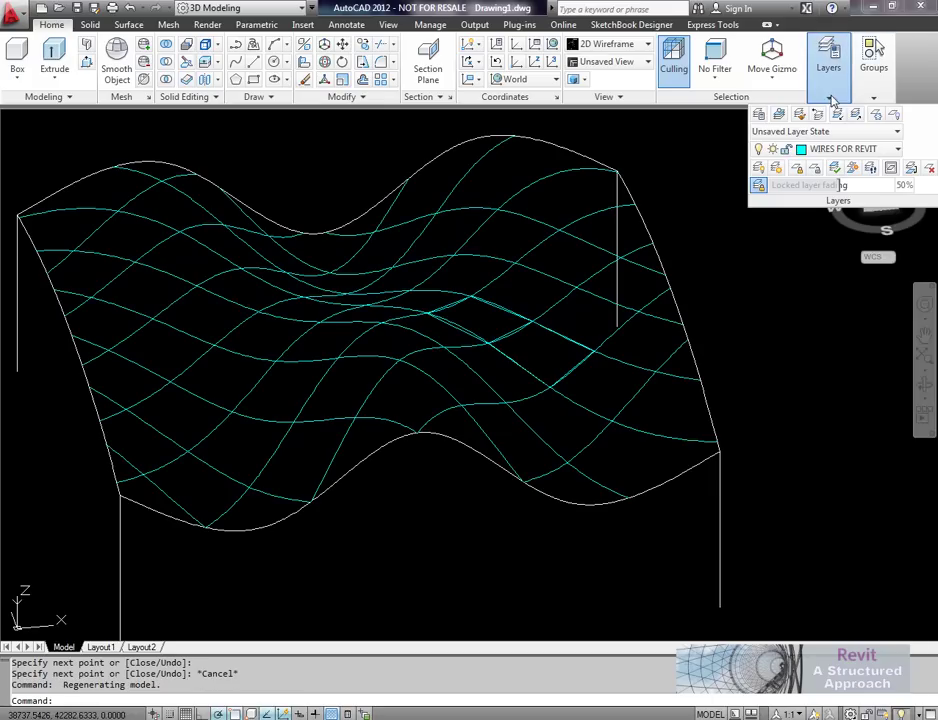
{"action": "left_click", "coordinate": [864, 150]}
{"action": "left_click", "coordinate": [759, 184]}
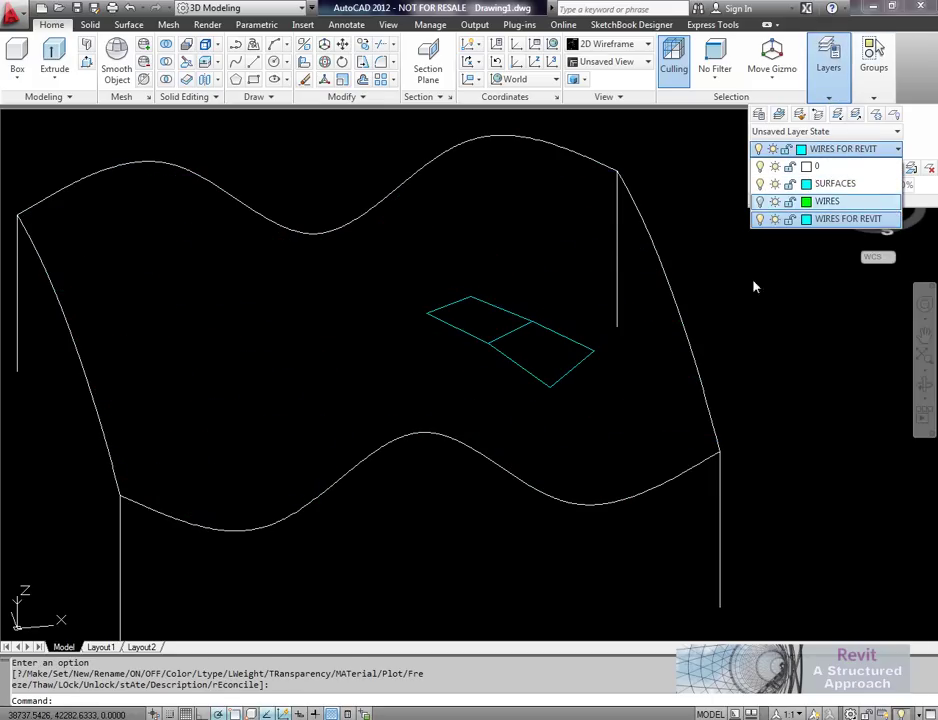
{"action": "left_click", "coordinate": [743, 314]}
{"action": "left_click", "coordinate": [775, 325]}
{"action": "key", "text": "Escape"}
Bring both wireframe structures into view together in a 3D orientation.
{"action": "middle_click_drag", "start_coordinate": [731, 330], "coordinate": [760, 355], "text": "shift"}
{"action": "scroll", "coordinate": [530, 278], "scroll_direction": "down", "scroll_amount": 1}
{"action": "middle_click_drag", "start_coordinate": [553, 285], "coordinate": [584, 320], "text": "shift"}
{"action": "scroll", "coordinate": [572, 324], "scroll_direction": "down", "scroll_amount": 2}
{"action": "scroll", "coordinate": [340, 391], "scroll_direction": "up", "scroll_amount": 1}
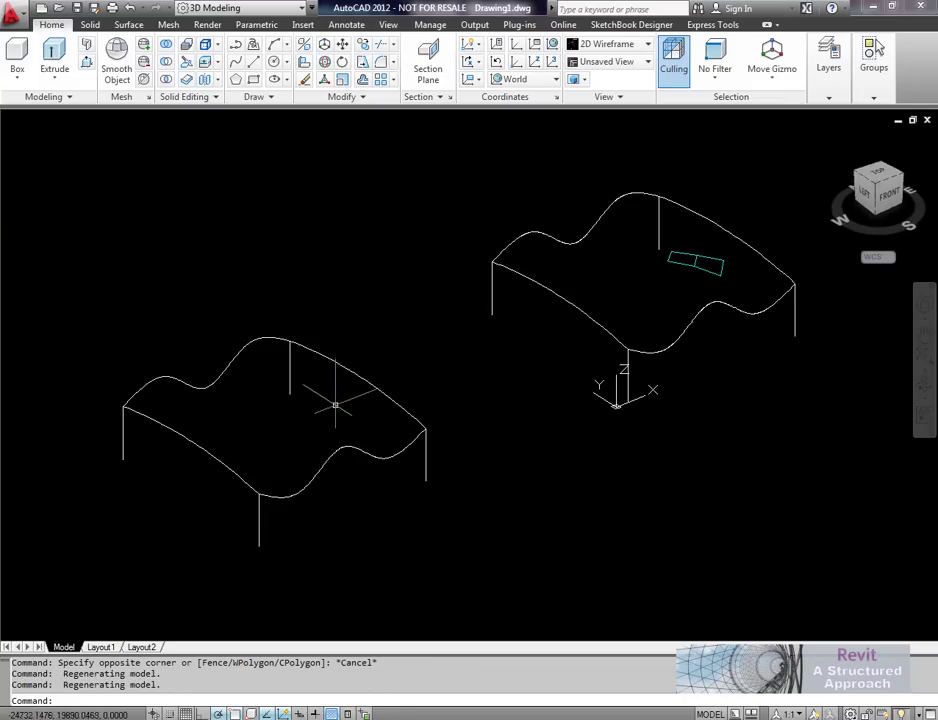
Create an edge surface mesh from the four boundary curves of the roof frame that has no cell outlines.
{"action": "scroll", "coordinate": [335, 406], "scroll_direction": "up", "scroll_amount": 2}
{"action": "mouse_move", "coordinate": [335, 412]}
{"action": "middle_mouse_down"}
{"action": "mouse_move", "coordinate": [442, 396]}
{"action": "mouse_move", "coordinate": [433, 360]}
{"action": "middle_mouse_up"}
{"action": "scroll", "coordinate": [433, 360], "scroll_direction": "up", "scroll_amount": 2}
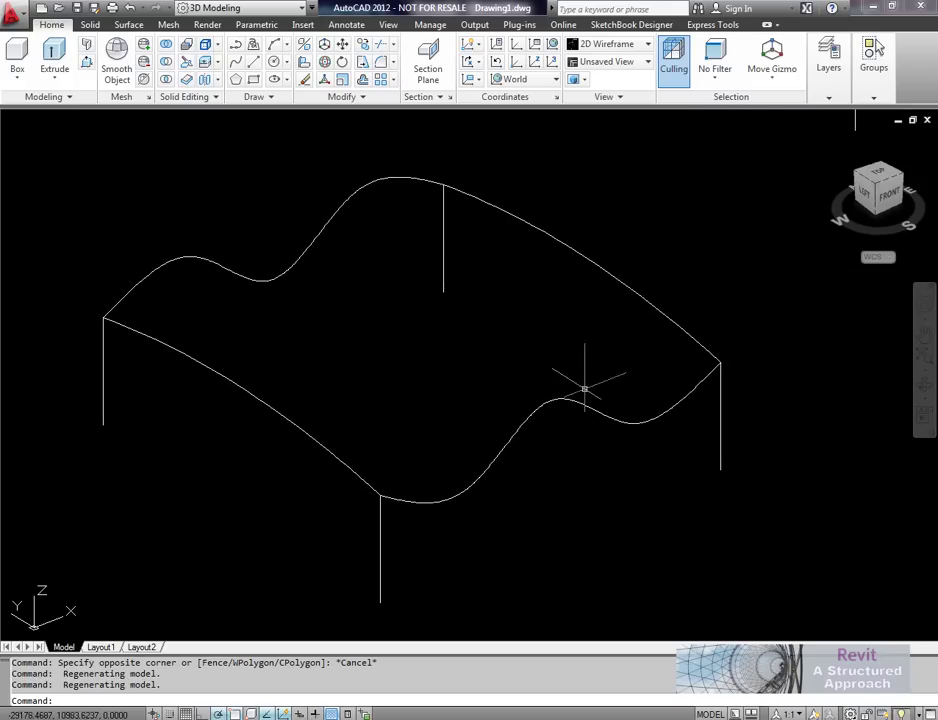
{"action": "middle_click_drag", "start_coordinate": [346, 309], "coordinate": [342, 324]}
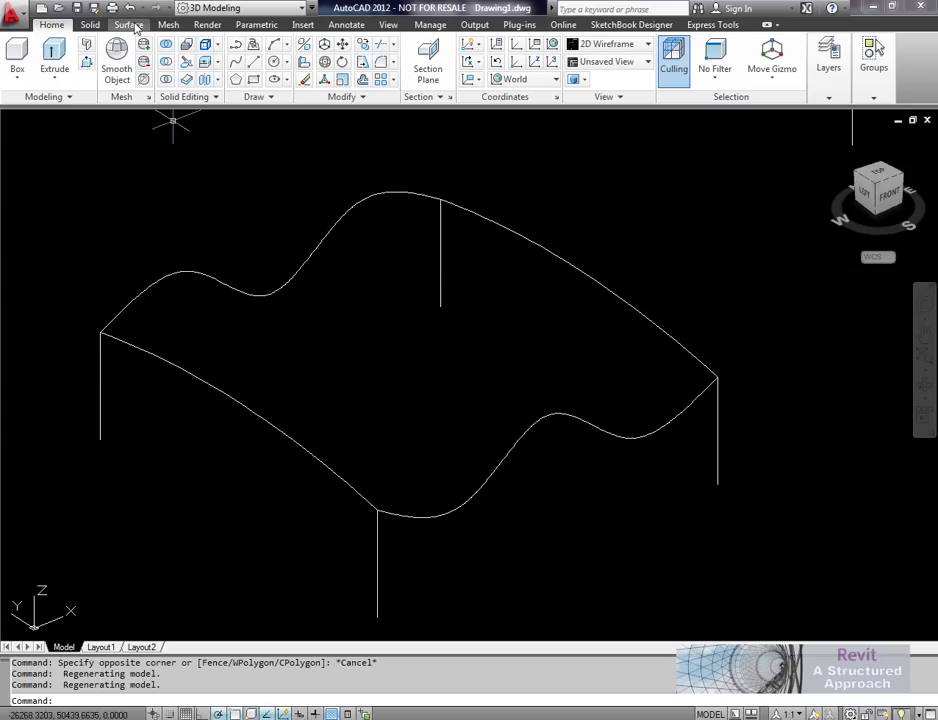
{"action": "left_click", "coordinate": [170, 25]}
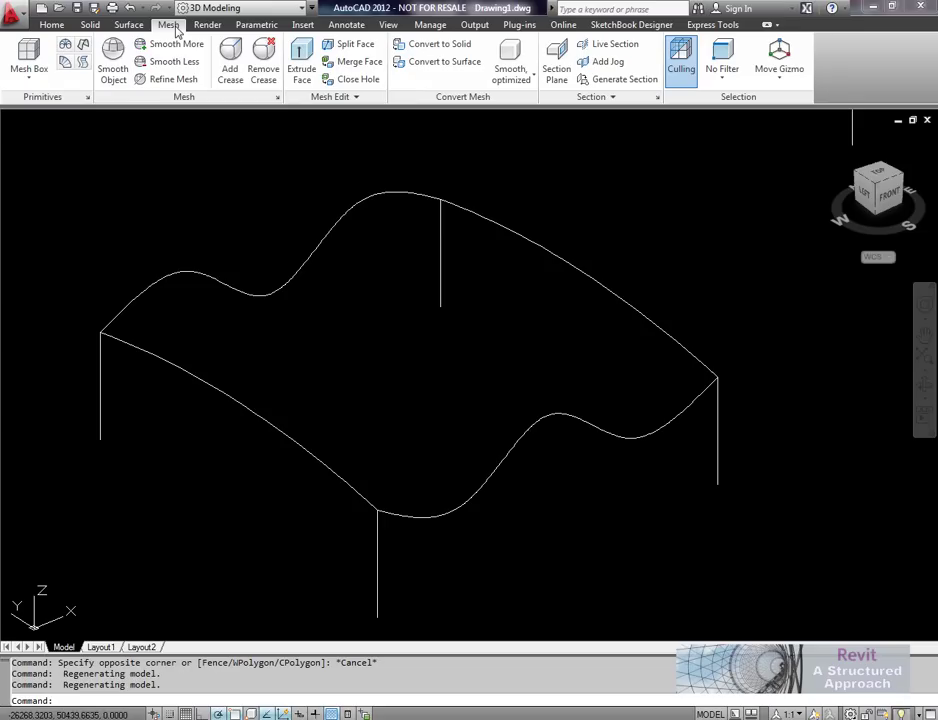
{"action": "left_click", "coordinate": [83, 50]}
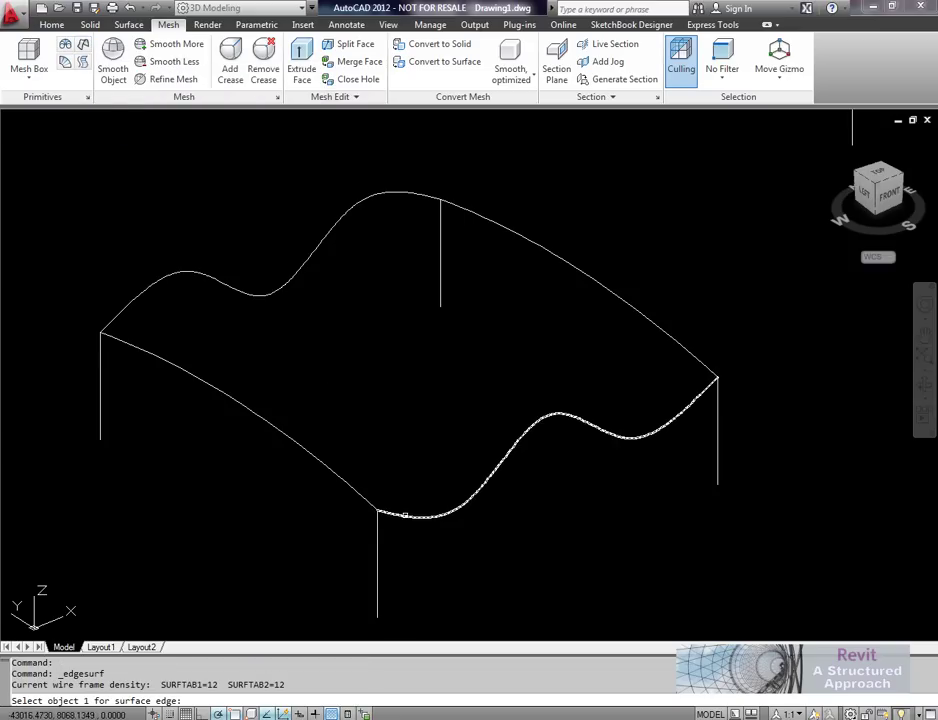
{"action": "left_click", "coordinate": [405, 514]}
{"action": "left_click", "coordinate": [366, 501]}
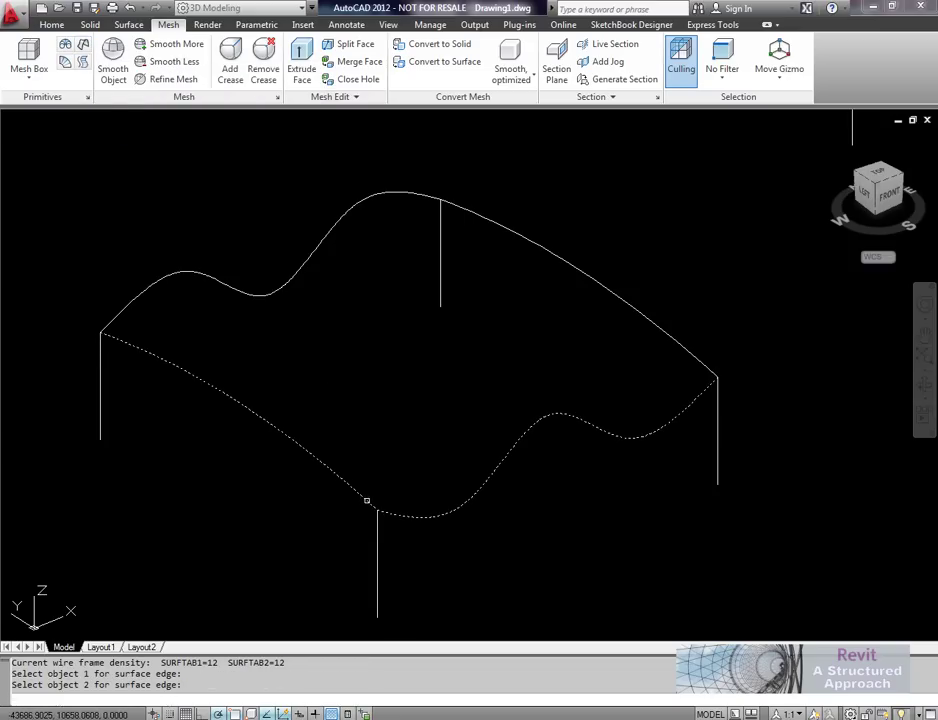
{"action": "left_click", "coordinate": [277, 292]}
{"action": "left_click", "coordinate": [551, 244]}
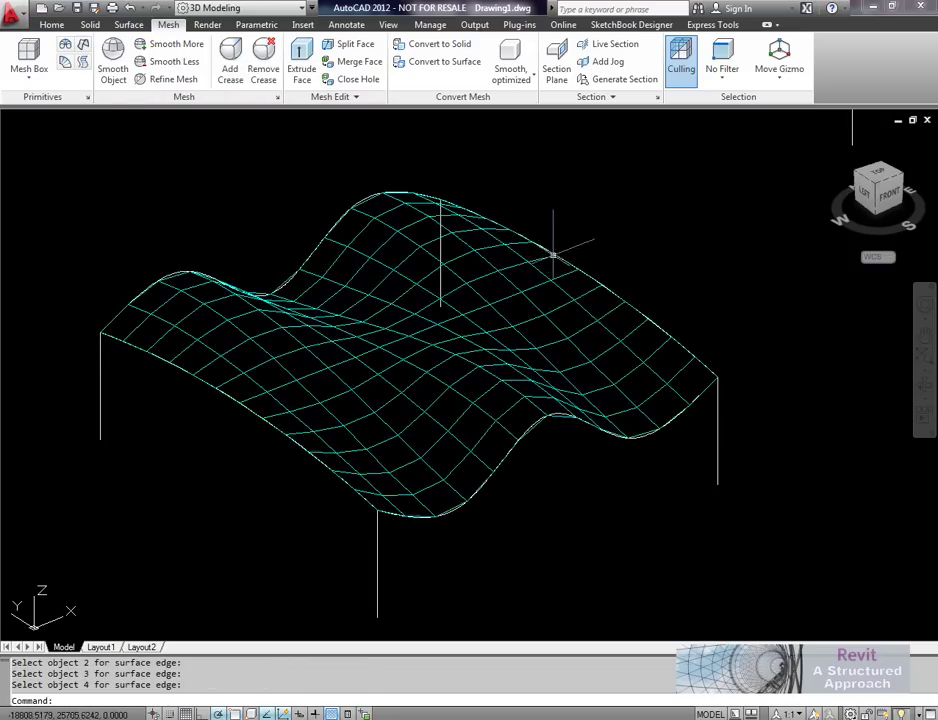
Examine the edge surface mesh from several 3D angles and from above to check how its grid follows the roof's curvature.
{"action": "middle_click_drag", "start_coordinate": [593, 489], "coordinate": [649, 446], "text": "shift"}
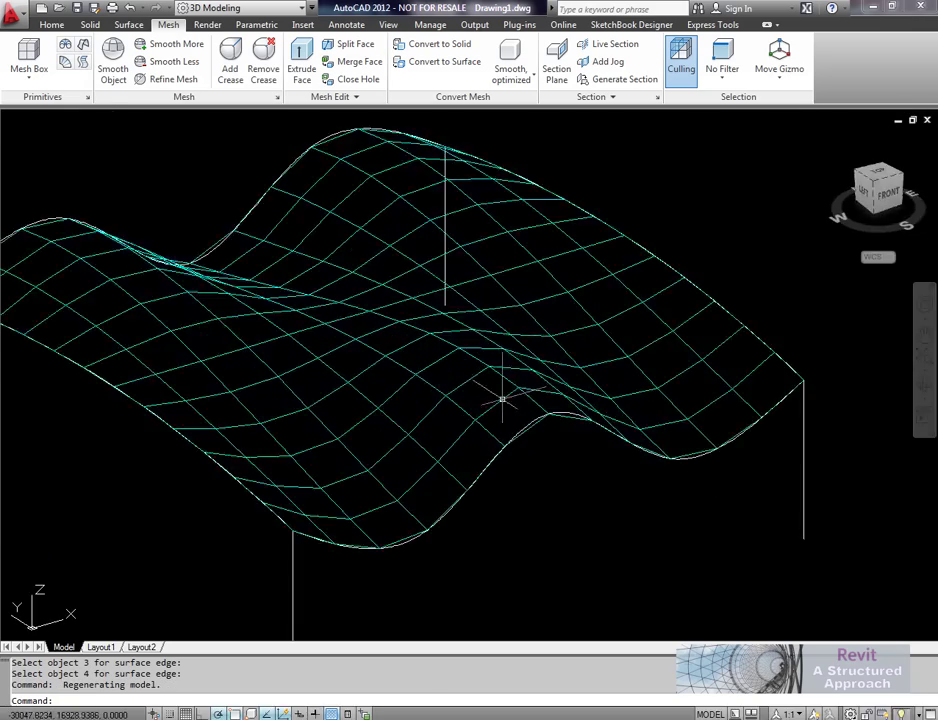
{"action": "middle_click_drag", "start_coordinate": [502, 398], "coordinate": [423, 371], "text": "shift"}
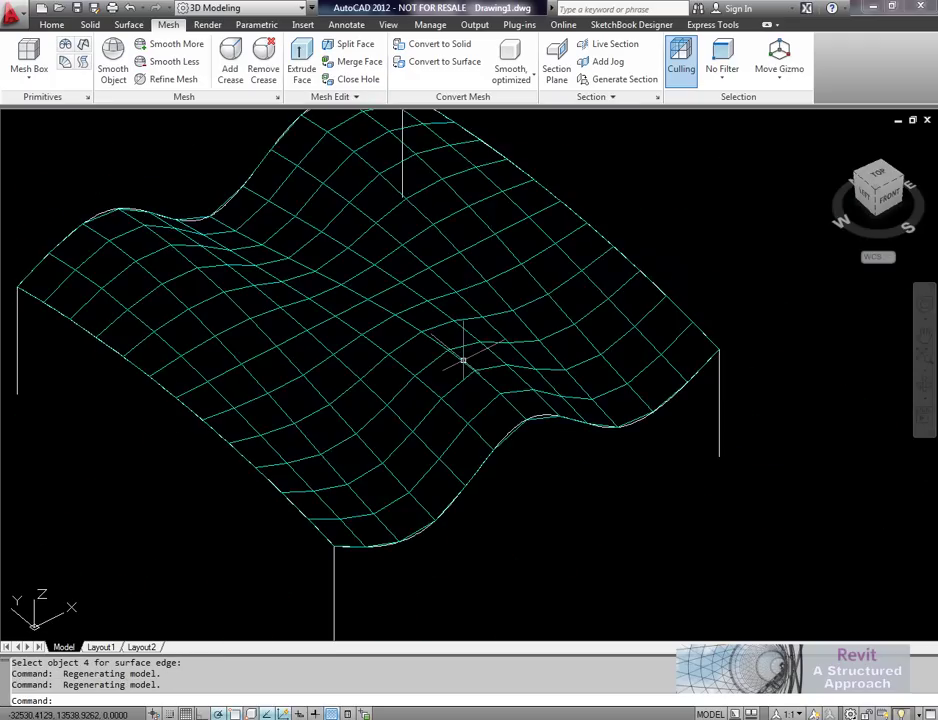
{"action": "scroll", "coordinate": [467, 366], "scroll_direction": "down", "scroll_amount": 2}
{"action": "middle_click_drag", "start_coordinate": [601, 368], "coordinate": [482, 439]}
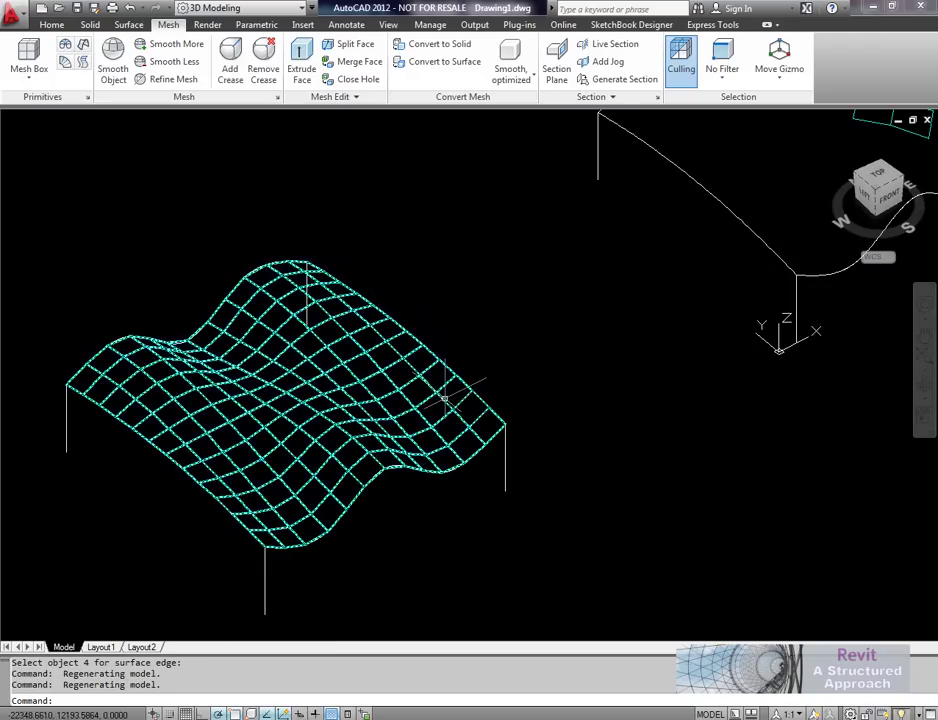
{"action": "scroll", "coordinate": [295, 442], "scroll_direction": "up", "scroll_amount": 2}
{"action": "middle_click_drag", "start_coordinate": [312, 442], "coordinate": [434, 391], "text": "shift"}
{"action": "scroll", "coordinate": [455, 454], "scroll_direction": "down", "scroll_amount": 5}
{"action": "scroll", "coordinate": [456, 449], "scroll_direction": "up", "scroll_amount": 2}
{"action": "scroll", "coordinate": [454, 447], "scroll_direction": "up", "scroll_amount": 3}
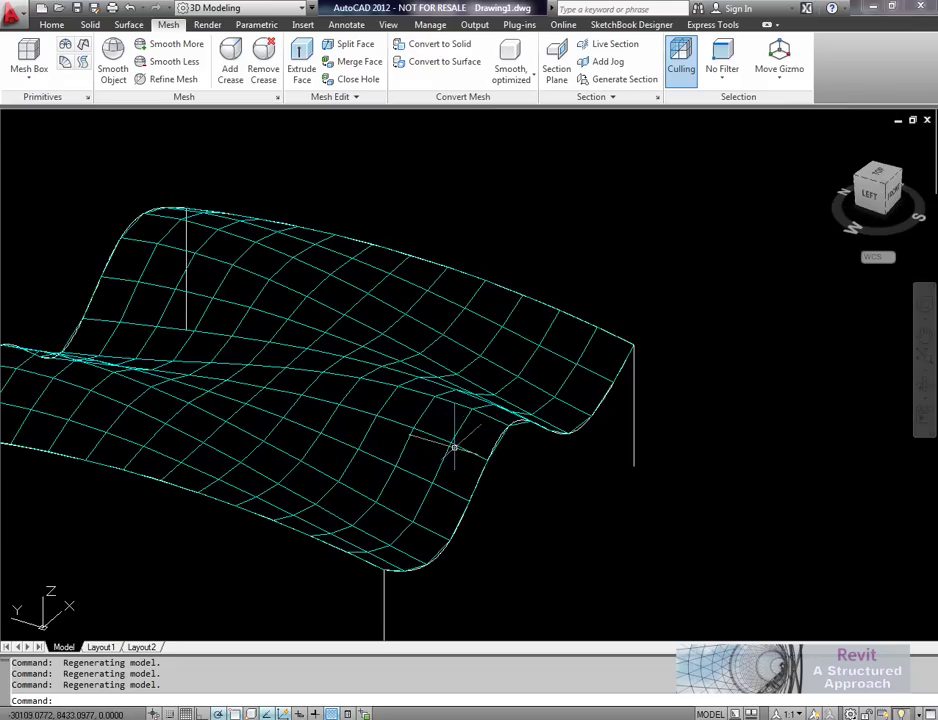
{"action": "middle_click_drag", "start_coordinate": [499, 455], "coordinate": [617, 472]}
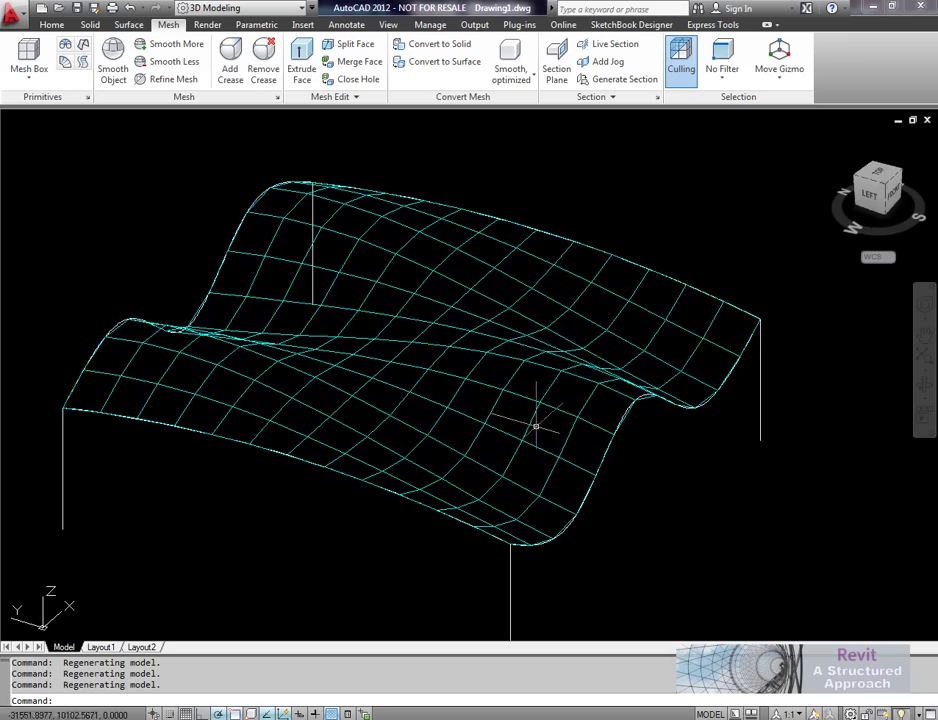
{"action": "middle_click_drag", "start_coordinate": [513, 400], "coordinate": [393, 519], "text": "shift"}
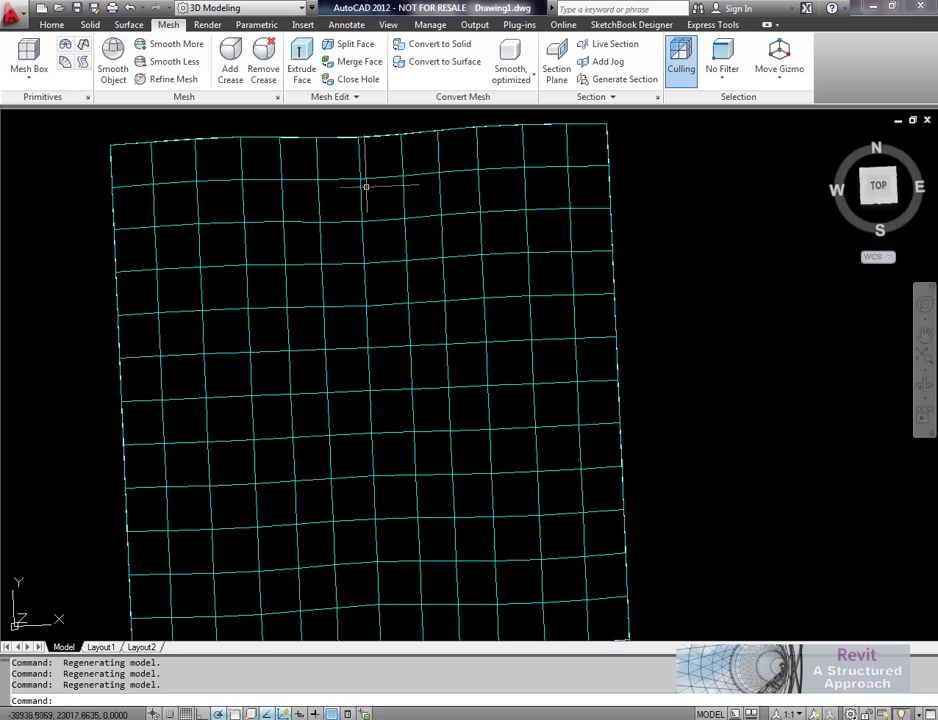
{"action": "mouse_move", "coordinate": [505, 389]}
{"action": "middle_mouse_down", "text": "shift"}
{"action": "mouse_move", "coordinate": [588, 304]}
{"action": "mouse_move", "coordinate": [519, 366]}
{"action": "middle_mouse_up", "text": "shift"}
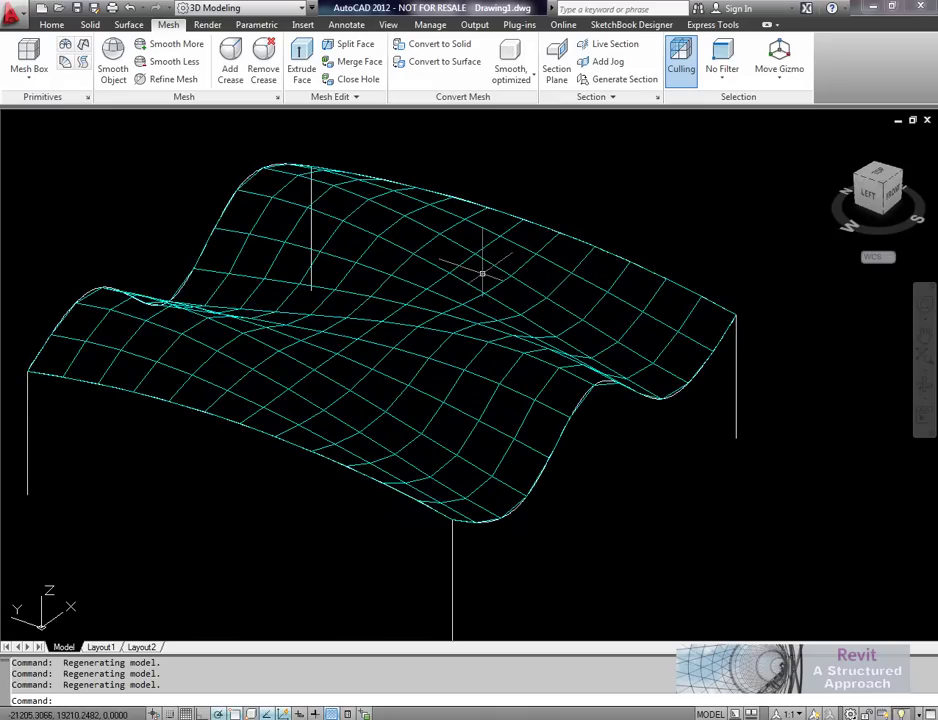
Erase the edge surface mesh from the roof frame, keeping its boundary curves.
{"action": "left_click", "coordinate": [500, 314]}
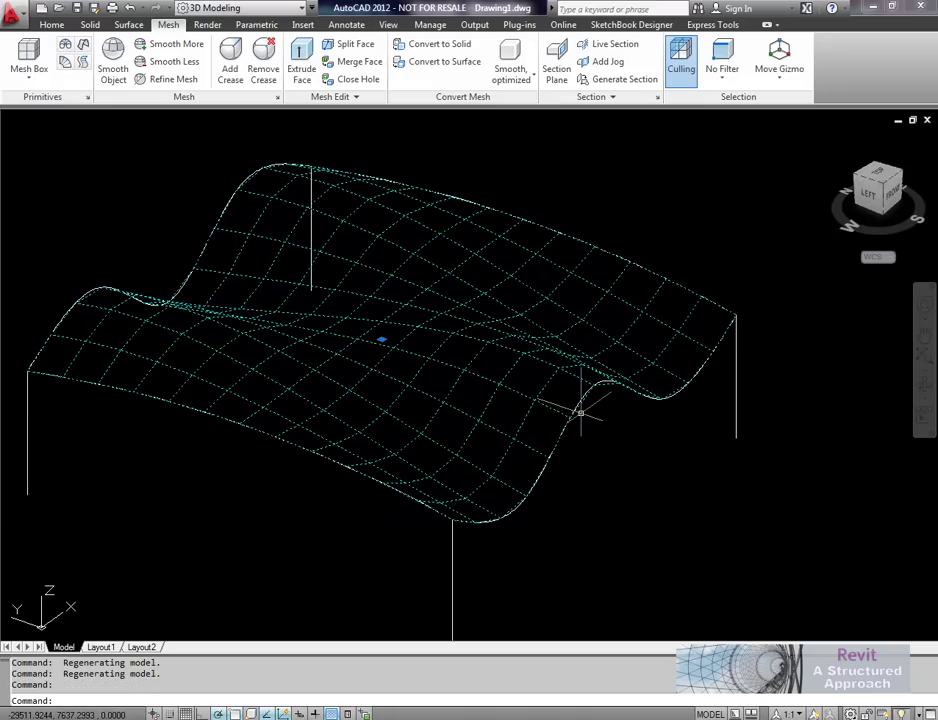
{"action": "key", "text": "Delete"}
{"action": "mouse_move", "coordinate": [492, 427]}
{"action": "middle_mouse_down"}
{"action": "mouse_move", "coordinate": [517, 408]}
{"action": "mouse_move", "coordinate": [490, 380]}
{"action": "middle_mouse_up"}
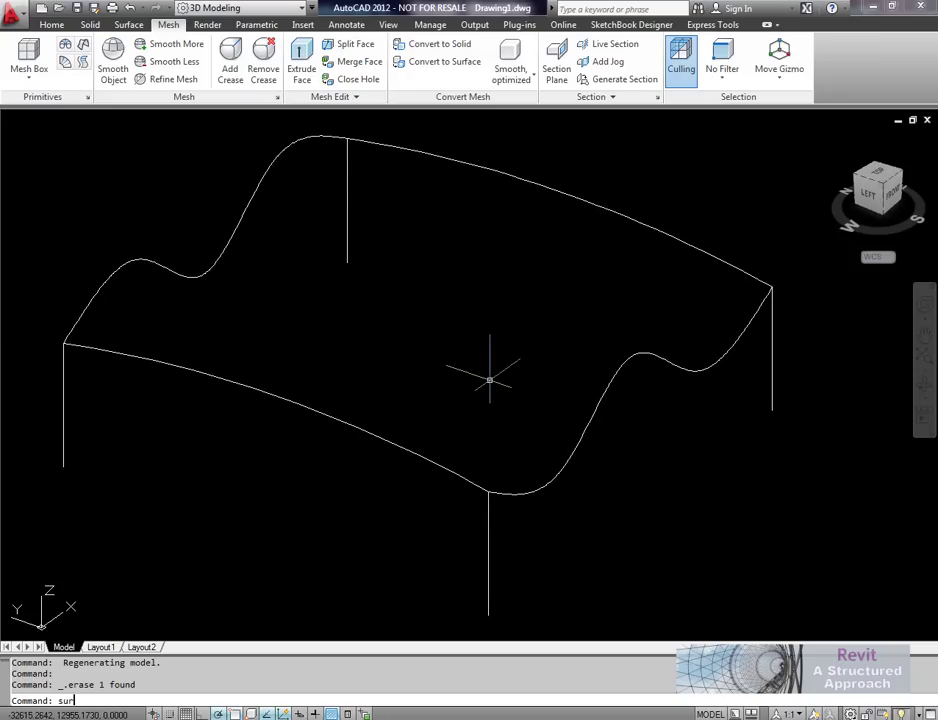
Set the mesh density variables SURFTAB1 and SURFTAB2 both to 24.
{"action": "type", "text": "t"}
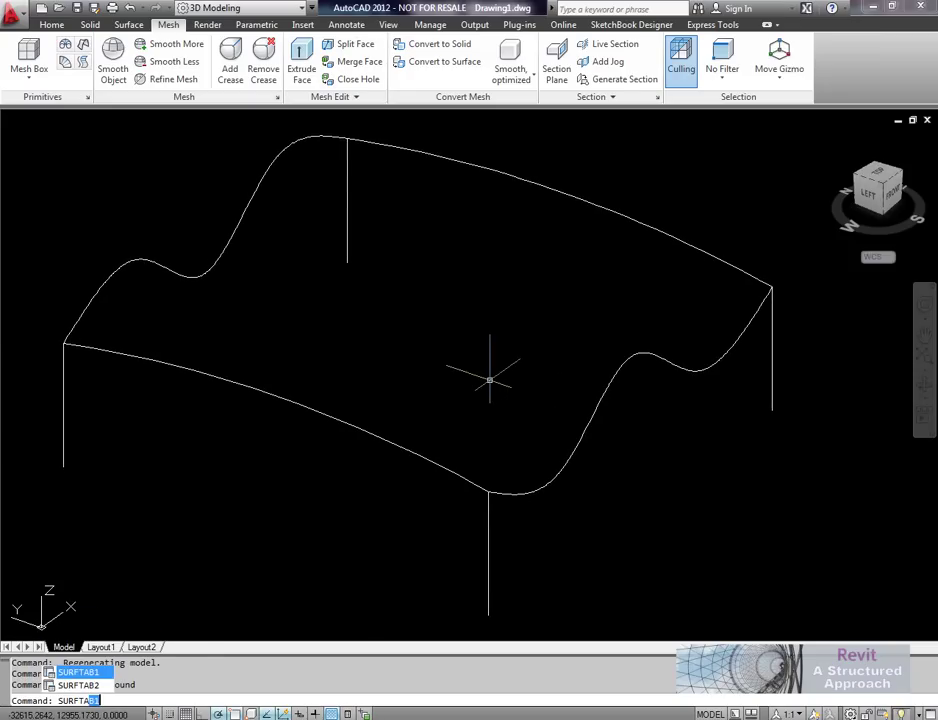
{"action": "key", "text": "Return"}
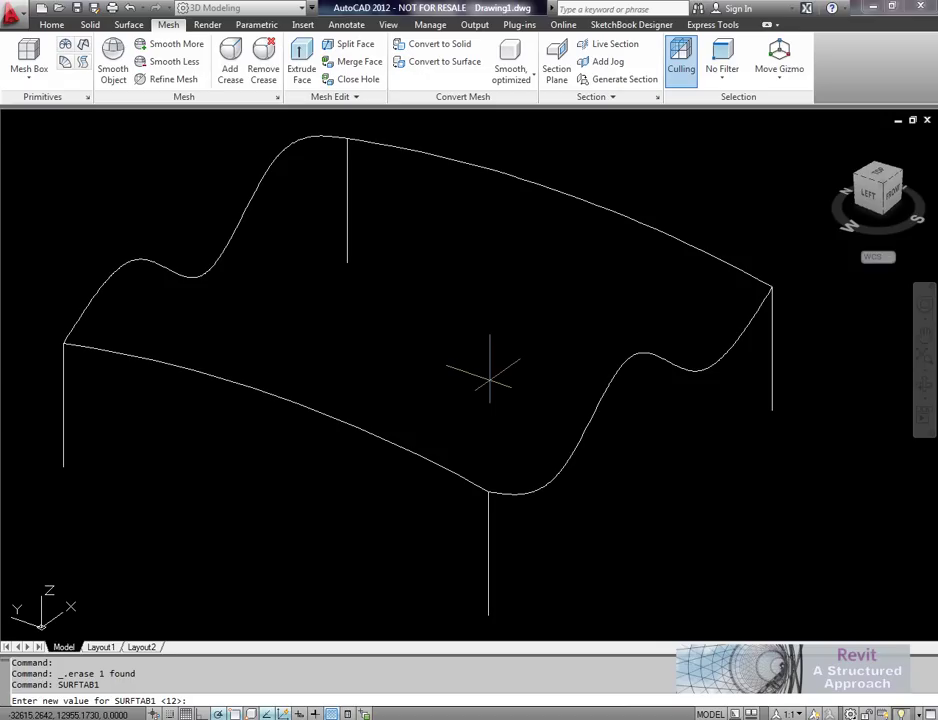
{"action": "key", "text": "Return"}
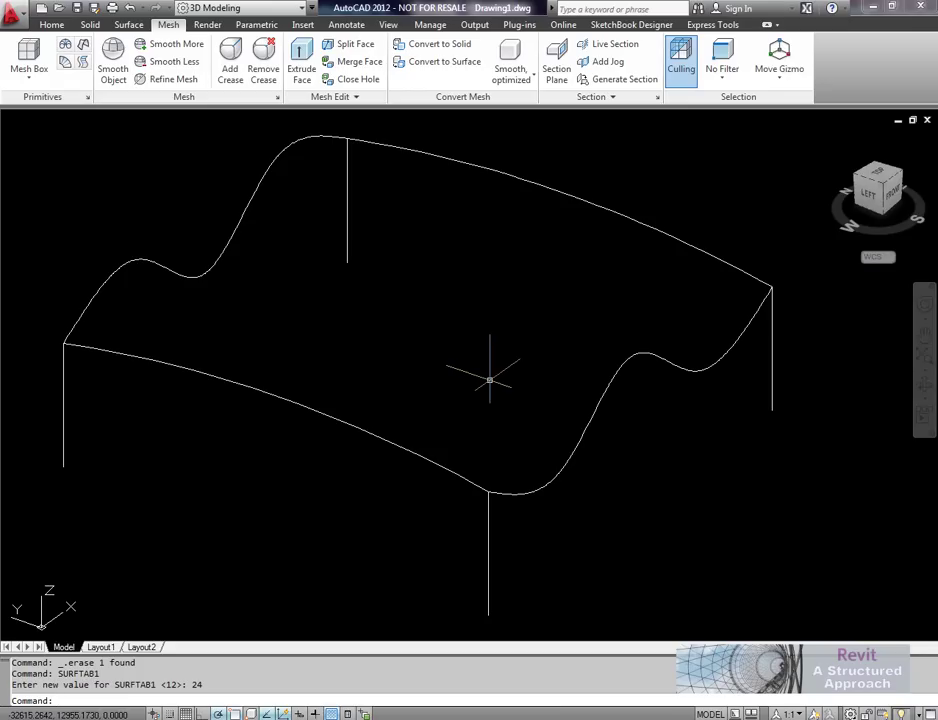
{"action": "type", "text": "SURFTAB2"}
{"action": "key", "text": "Return"}
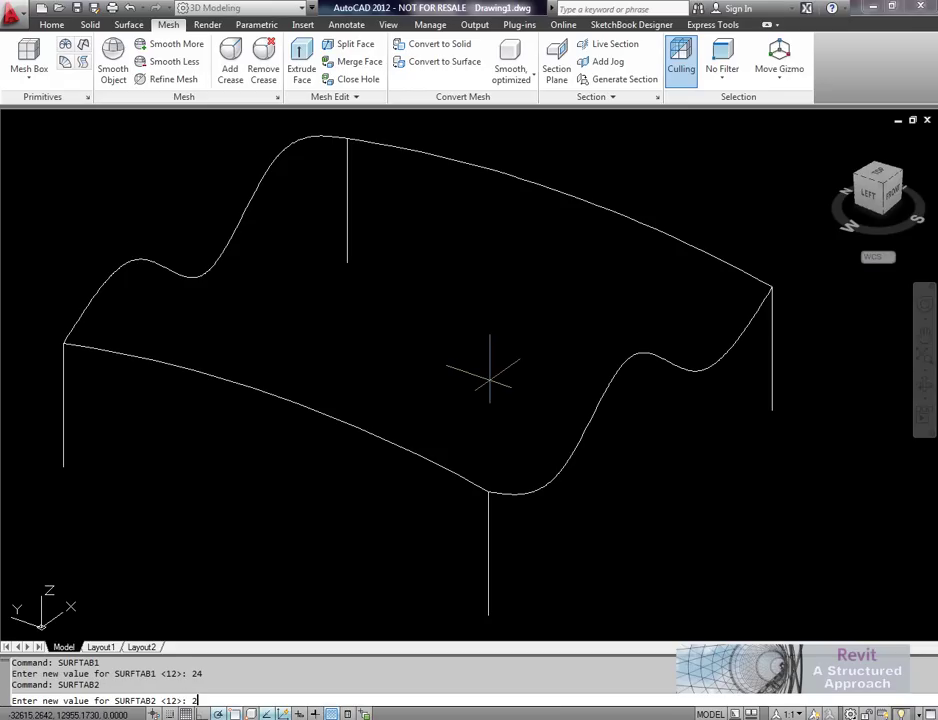
{"action": "key", "text": "Return"}
Create a denser edge surface mesh across the roof frame from its four boundary curves.
{"action": "middle_click_drag", "start_coordinate": [488, 302], "coordinate": [485, 308]}
{"action": "left_click", "coordinate": [65, 44]}
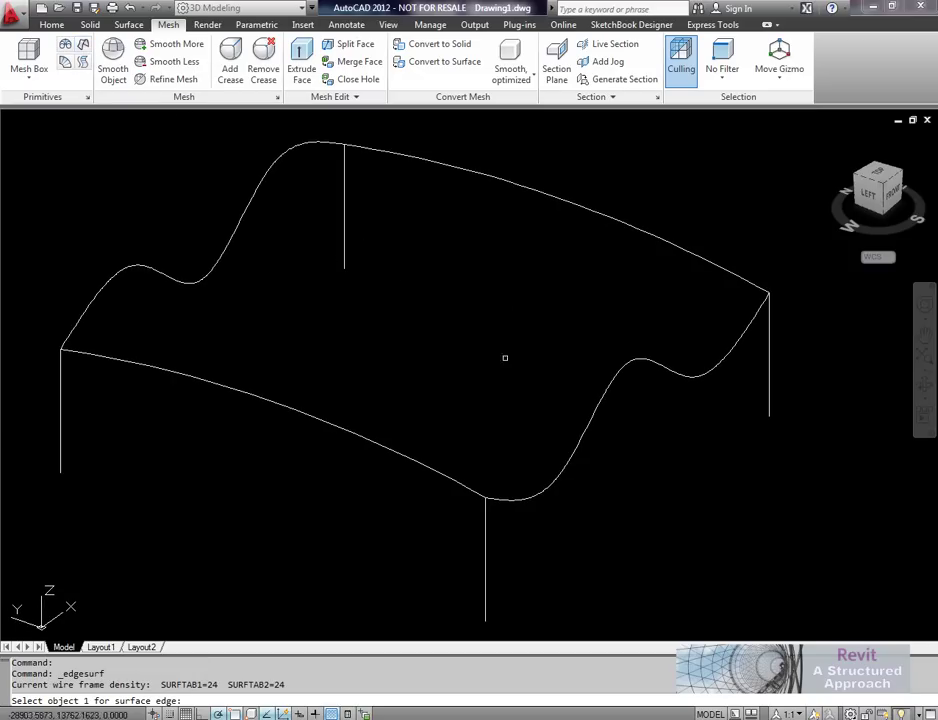
{"action": "left_click", "coordinate": [507, 498]}
{"action": "left_click", "coordinate": [463, 487]}
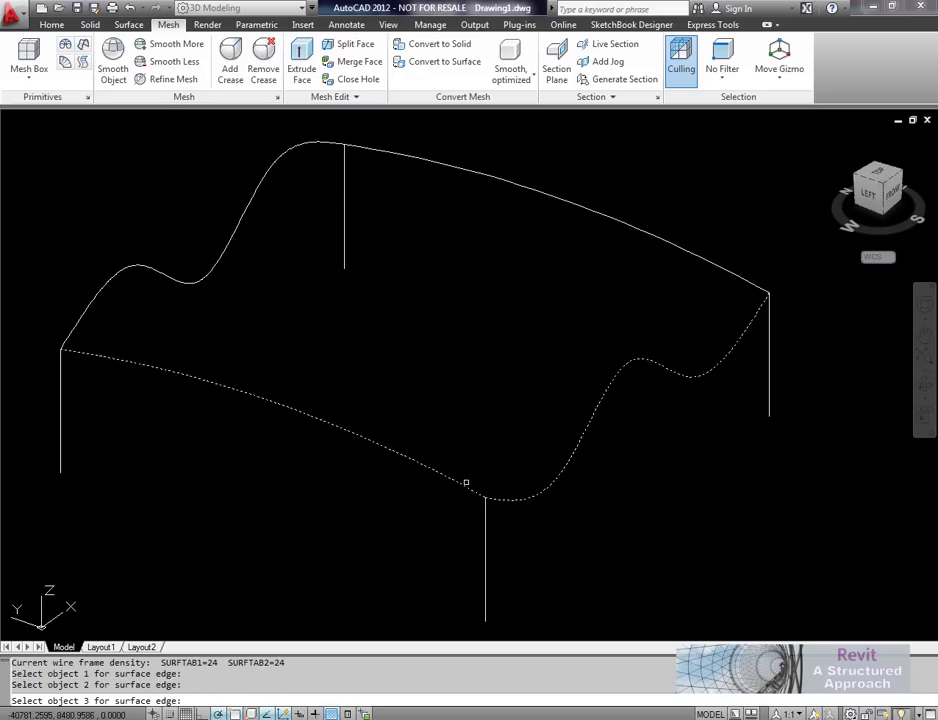
{"action": "left_click", "coordinate": [108, 299]}
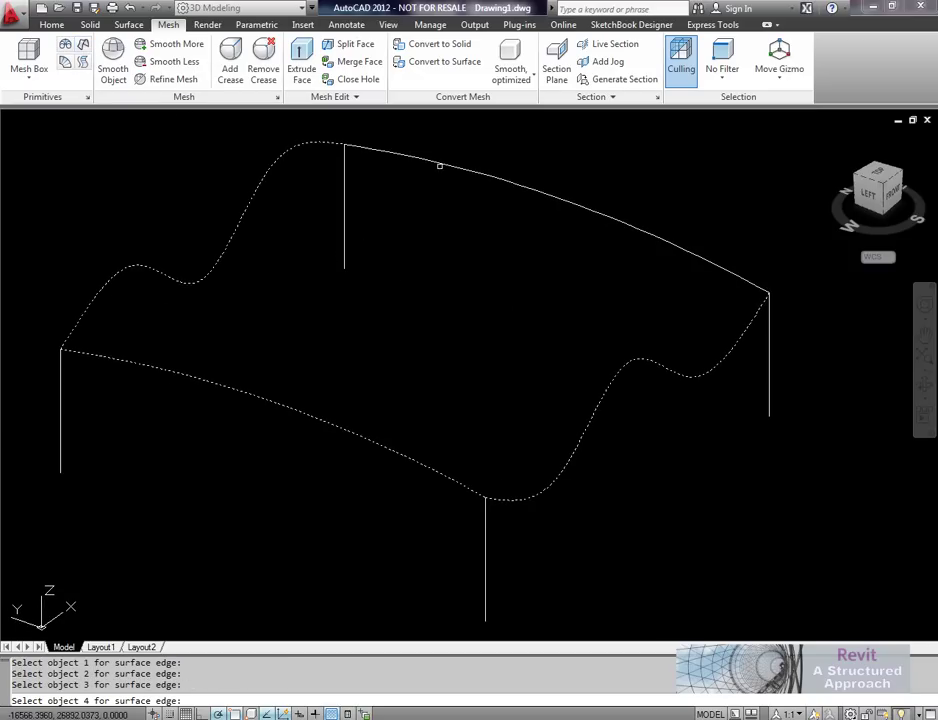
{"action": "left_click", "coordinate": [439, 165]}
Explode the dense roof mesh into individual faces.
{"action": "middle_click_drag", "start_coordinate": [540, 400], "coordinate": [205, 336], "text": "shift"}
{"action": "scroll", "coordinate": [610, 368], "scroll_direction": "up", "scroll_amount": 5}
{"action": "left_click", "coordinate": [612, 369]}
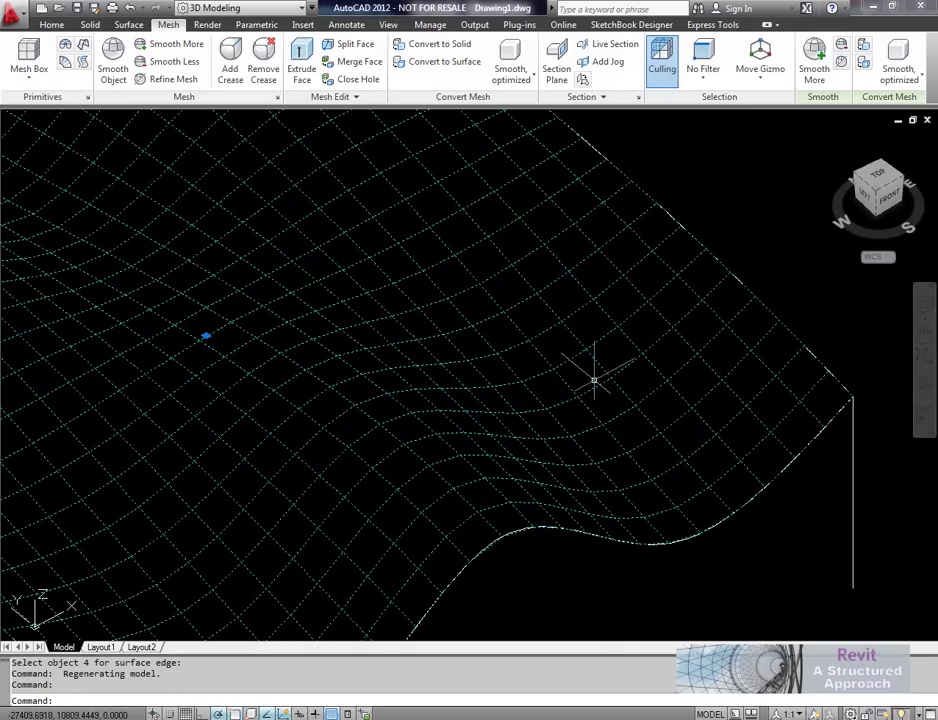
{"action": "type", "text": "x"}
{"action": "key", "text": "Return"}
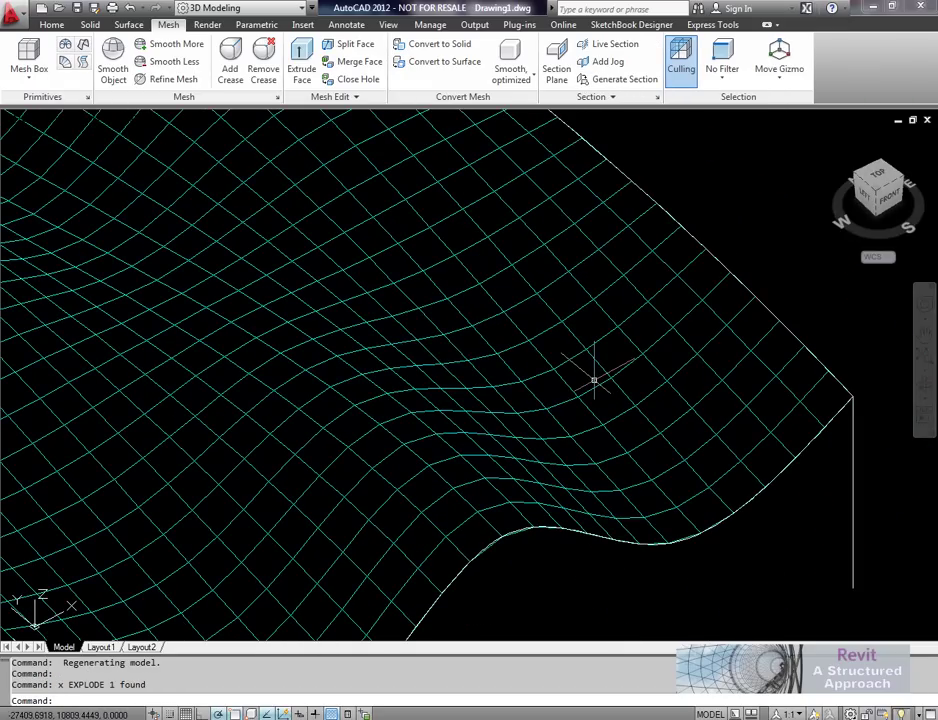
Inspect individual faces of the exploded roof mesh, and compare the meshed roof with the neighbouring wireframe holding the cell outlines.
{"action": "left_click", "coordinate": [594, 385]}
{"action": "scroll", "coordinate": [588, 377], "scroll_direction": "up", "scroll_amount": 4}
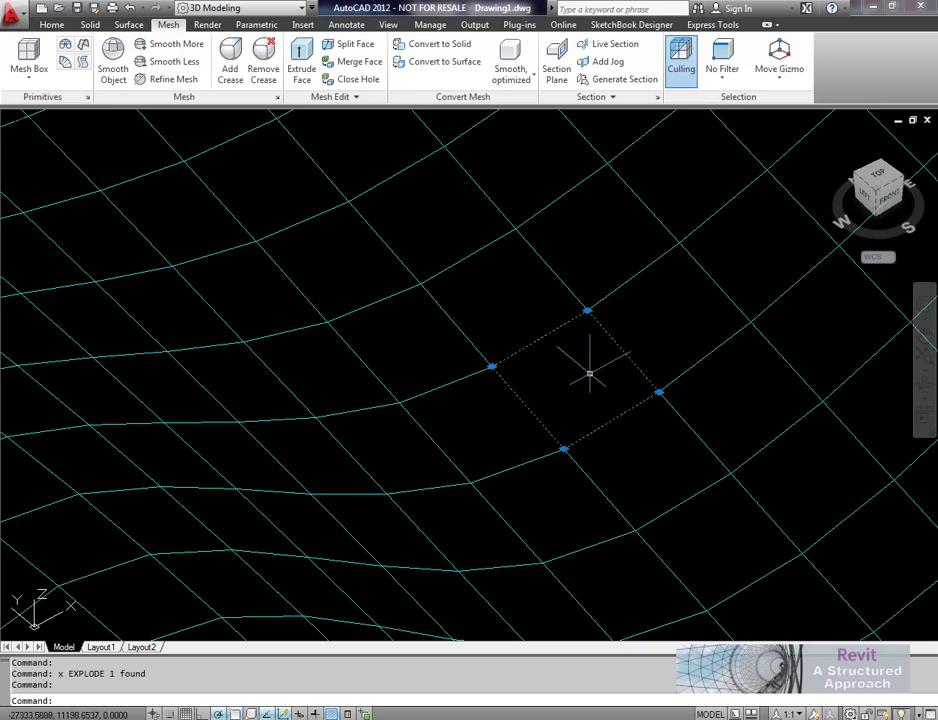
{"action": "middle_click_drag", "start_coordinate": [588, 377], "coordinate": [572, 360], "text": "shift"}
{"action": "key", "text": "Escape"}
{"action": "scroll", "coordinate": [573, 364], "scroll_direction": "down", "scroll_amount": 4}
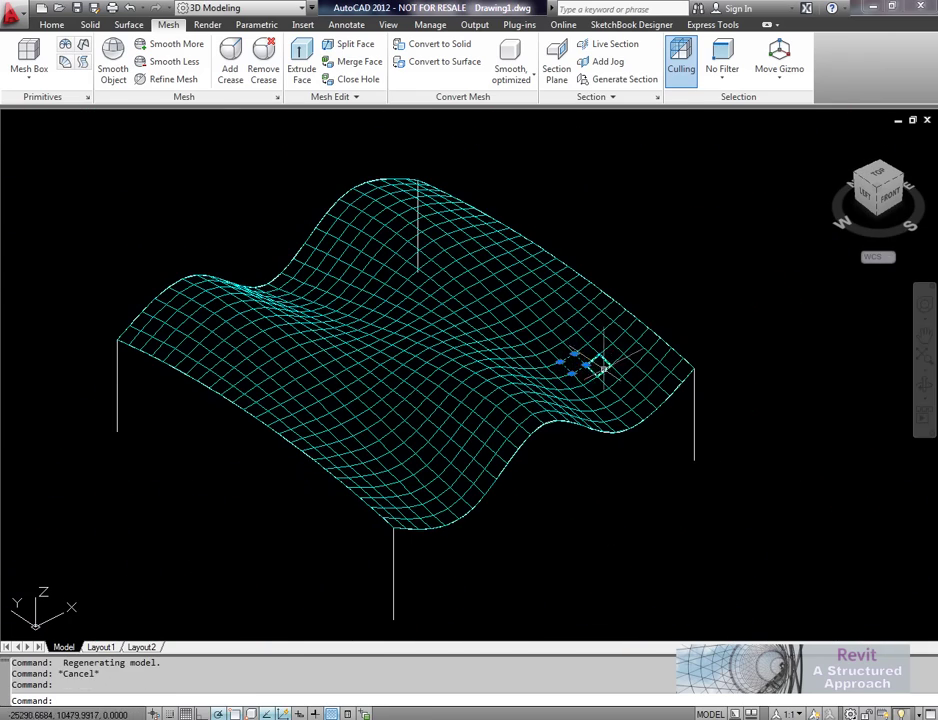
{"action": "left_click", "coordinate": [592, 367]}
{"action": "scroll", "coordinate": [580, 366], "scroll_direction": "up", "scroll_amount": 3}
{"action": "key", "text": "Escape"}
{"action": "middle_click_drag", "start_coordinate": [591, 378], "coordinate": [484, 437], "text": "shift"}
{"action": "scroll", "coordinate": [601, 348], "scroll_direction": "down", "scroll_amount": 3}
{"action": "scroll", "coordinate": [600, 349], "scroll_direction": "down", "scroll_amount": 2}
{"action": "scroll", "coordinate": [590, 370], "scroll_direction": "up", "scroll_amount": 2}
{"action": "scroll", "coordinate": [481, 451], "scroll_direction": "down", "scroll_amount": 2}
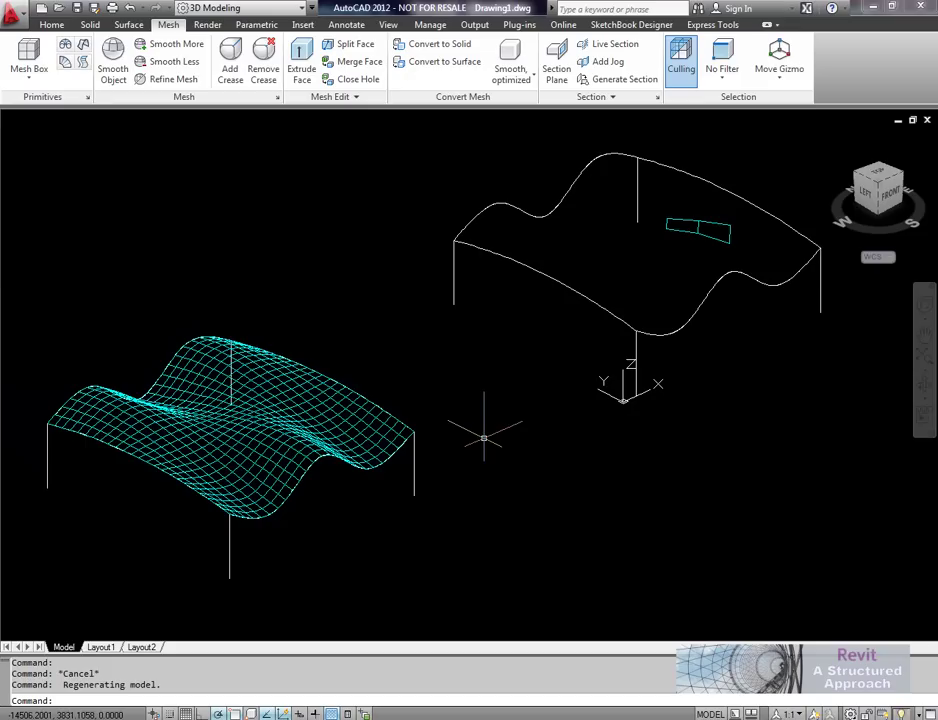